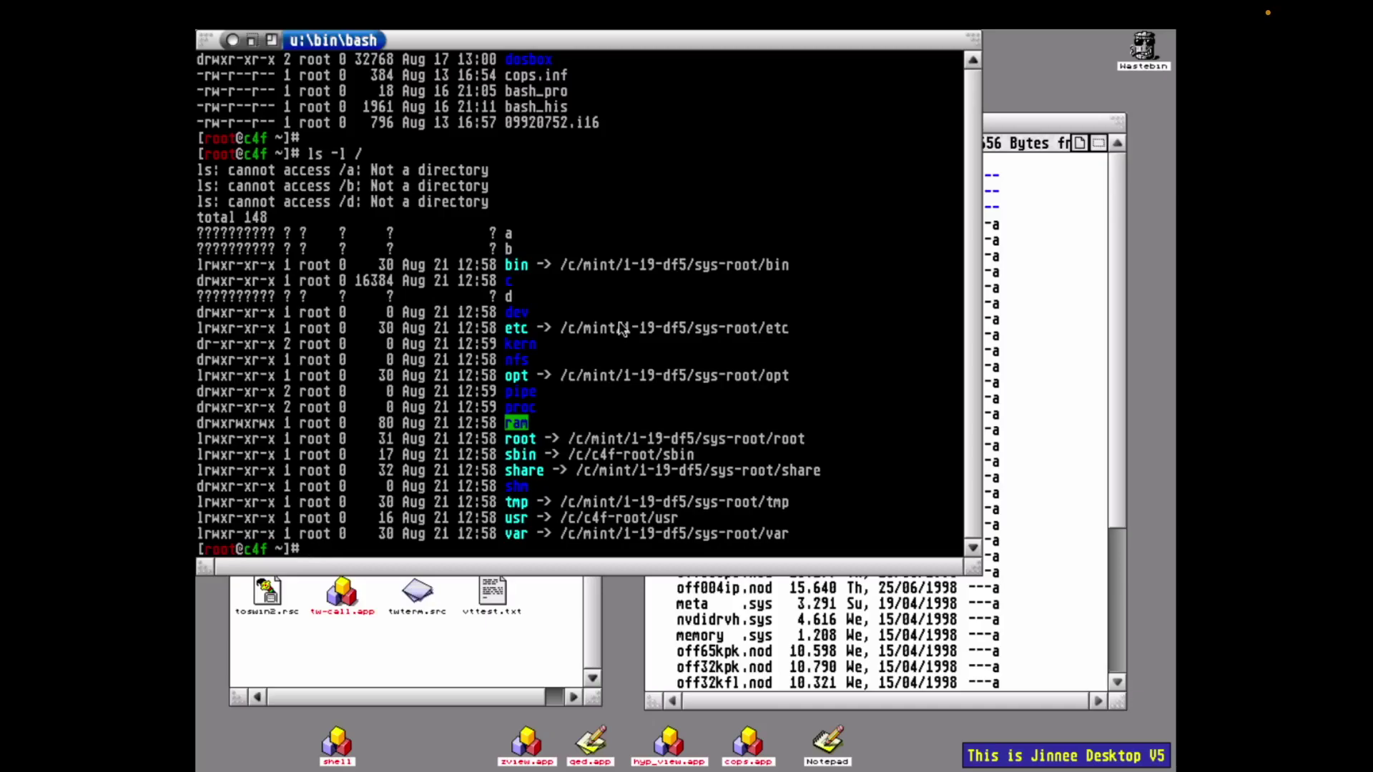
# - Clear the terminal screen with the clear command
pyautogui.press('Return')
pyautogui.press('Return')
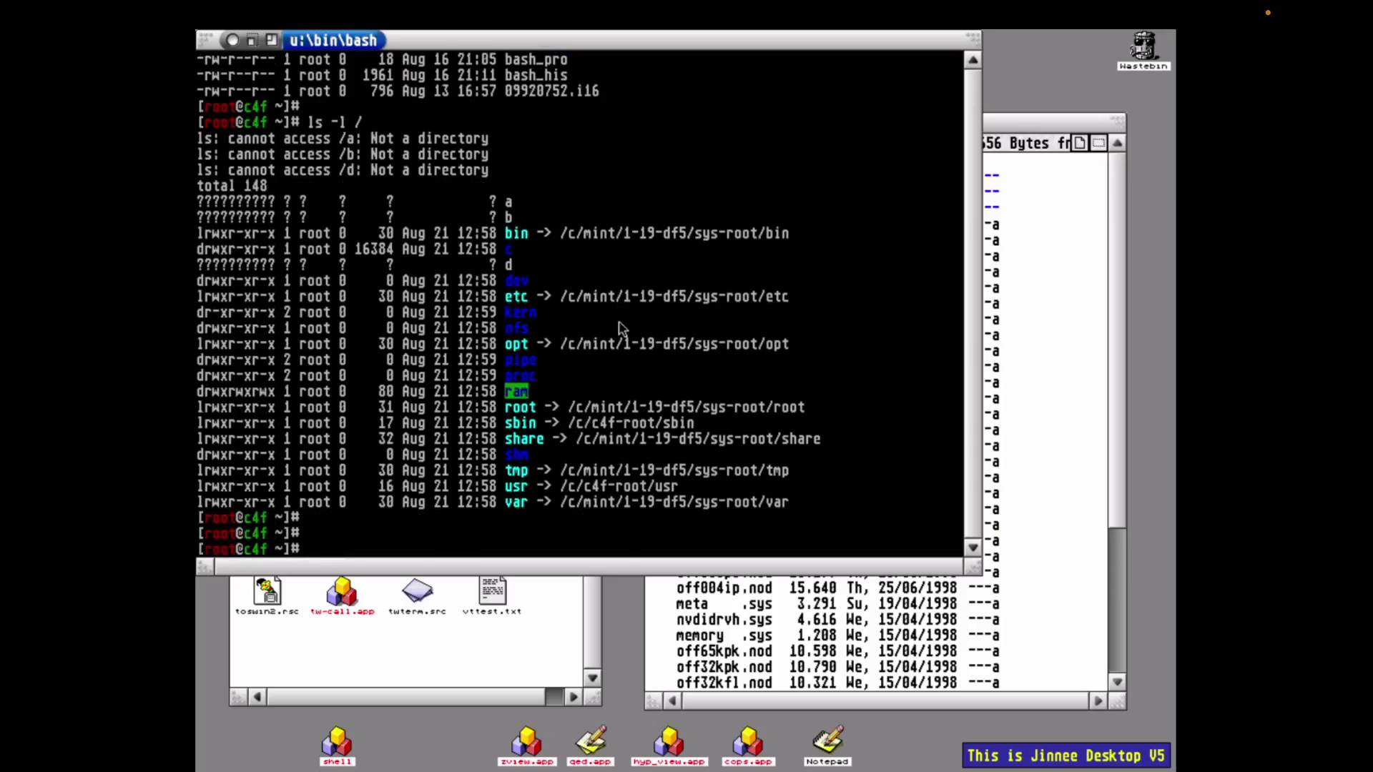
pyautogui.write('clear')
pyautogui.press('Return')
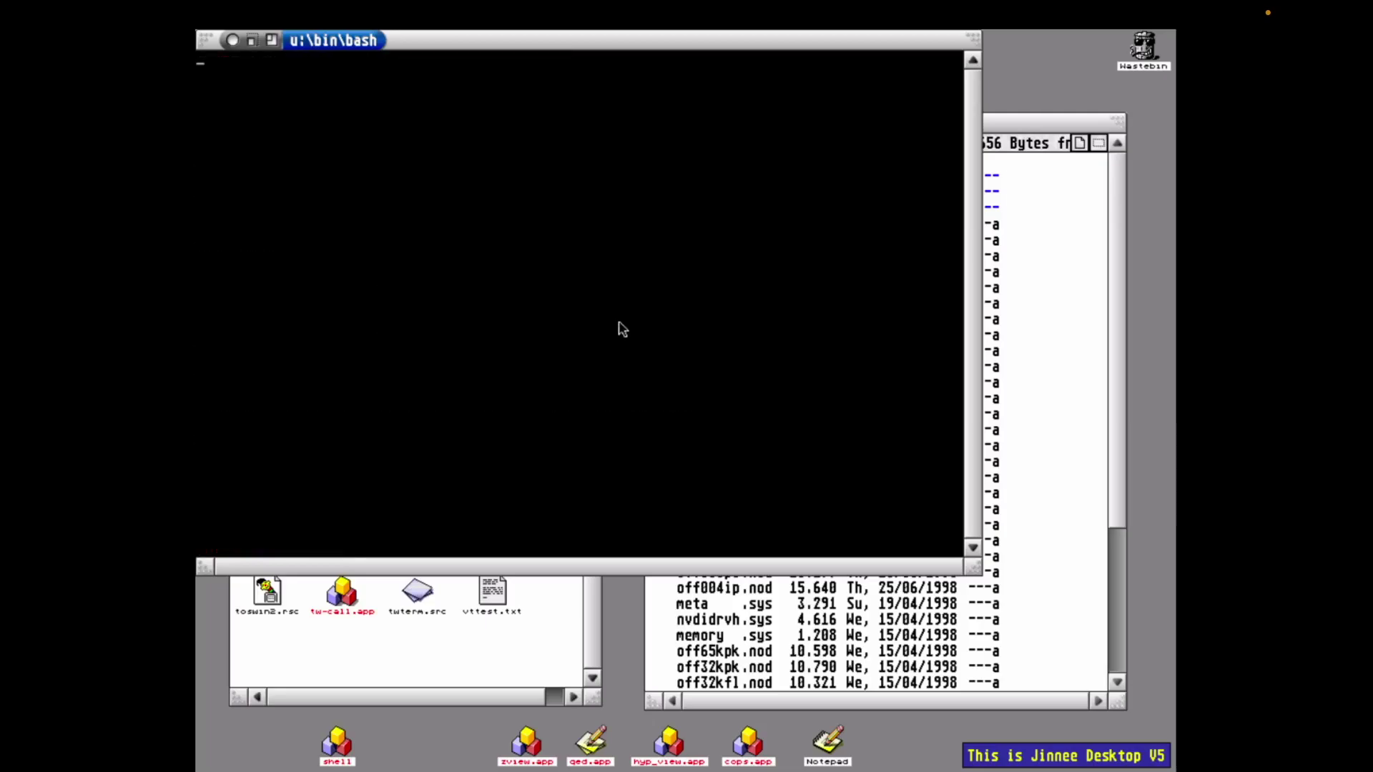
# - View the file bash_his in vim and quit without saving with :q!
pyautogui.press('Return')
pyautogui.press('Return')
pyautogui.press('Return')
pyautogui.press('Return')
pyautogui.write('vim')
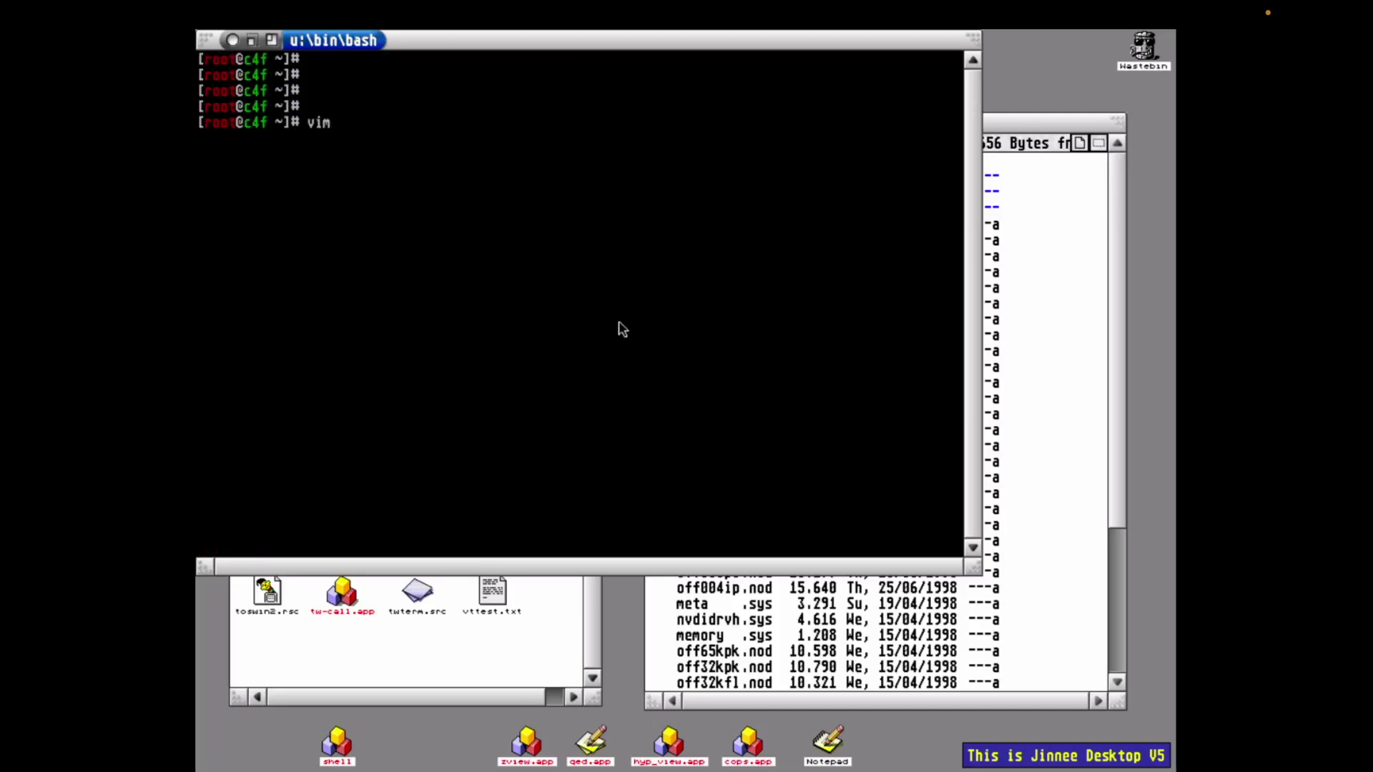
pyautogui.write(' bash_his')
pyautogui.press('Return')
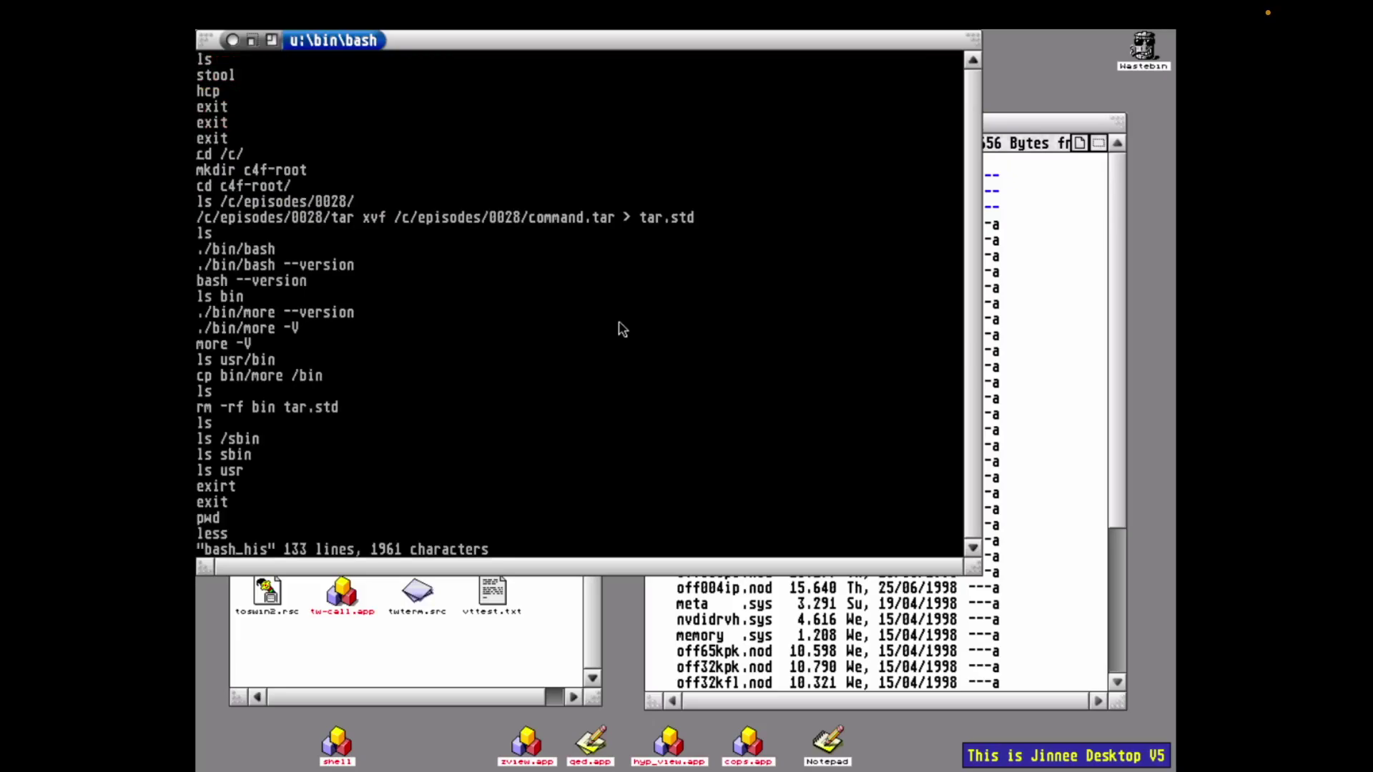
pyautogui.write(':q!')
pyautogui.press('Return')
pyautogui.press('Return')
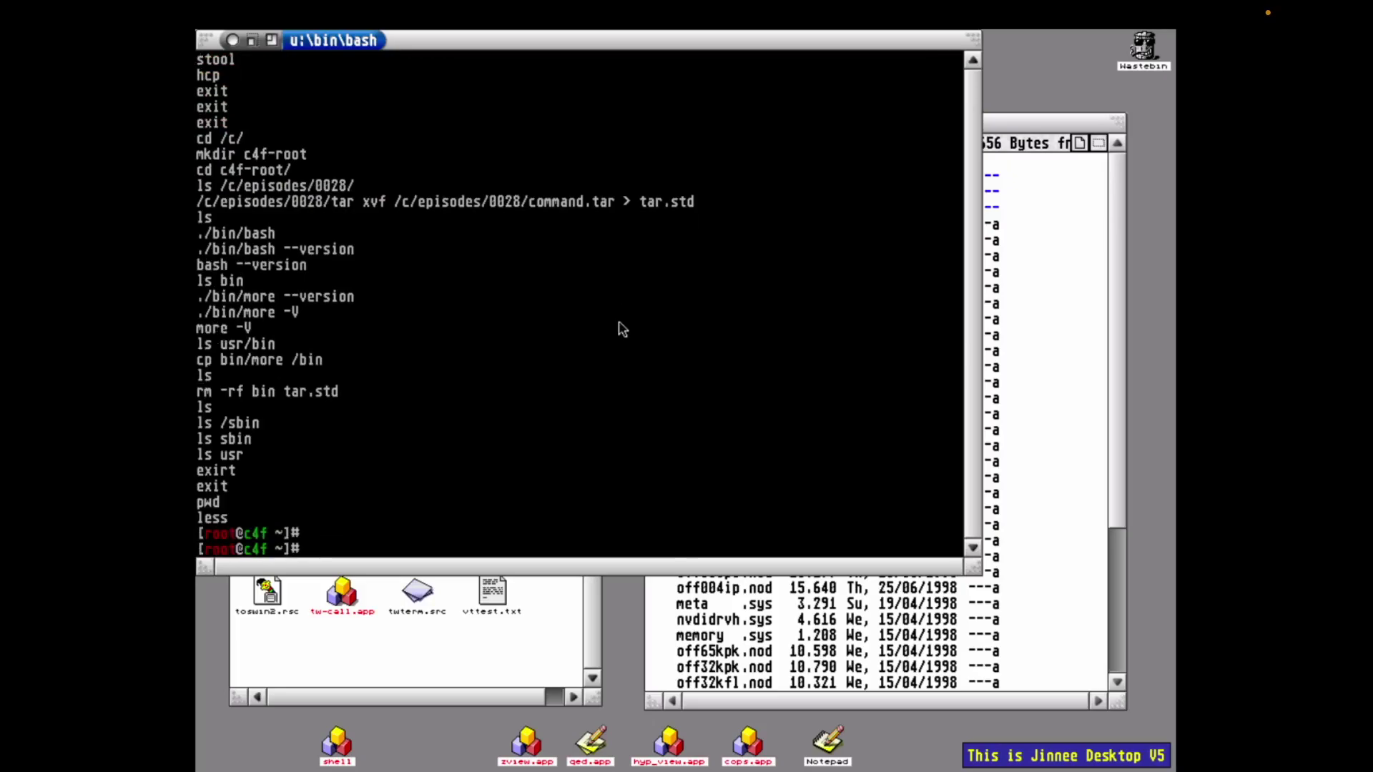
# - Run make in the home directory without any target to test that the tool works
pyautogui.press('Return')
pyautogui.press('Return')
pyautogui.write('make')
pyautogui.press('Return')
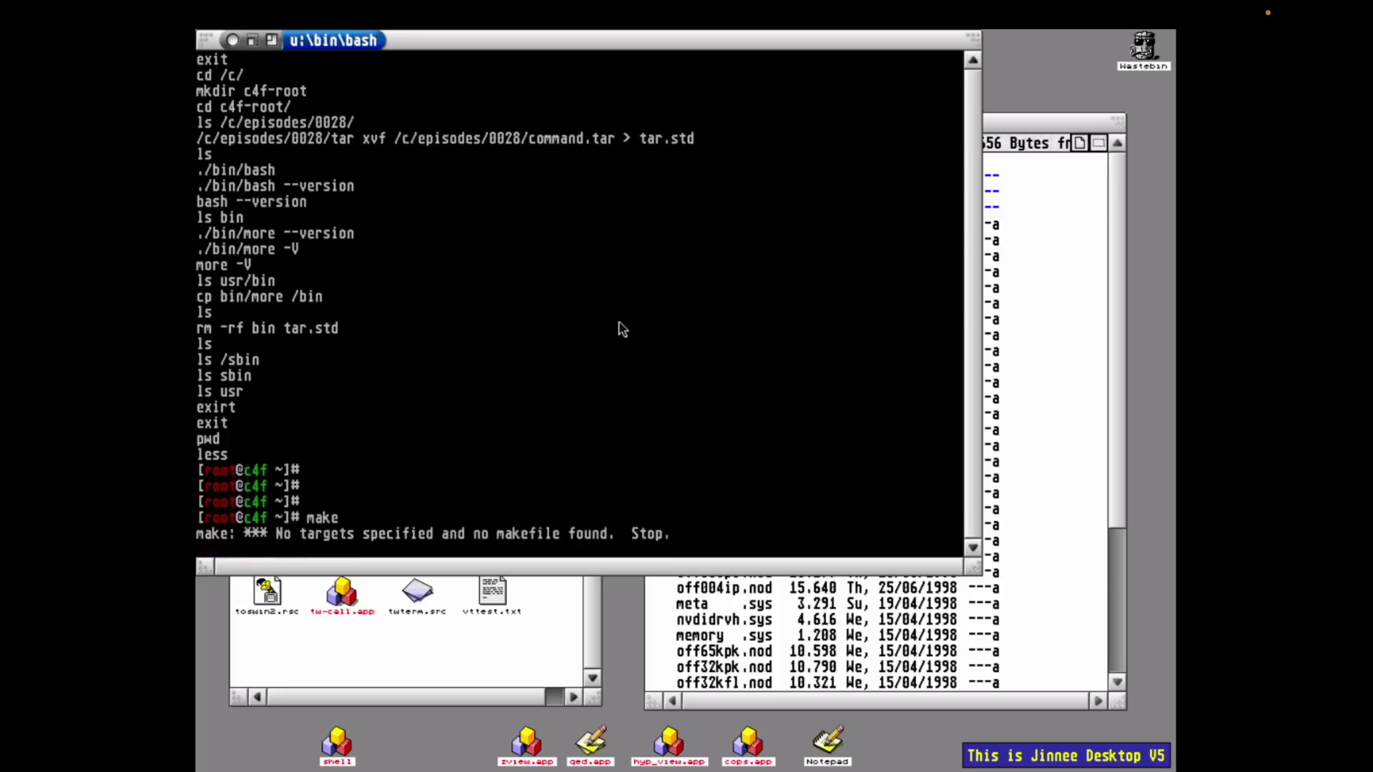
pyautogui.press('Return')
pyautogui.press('Return')
pyautogui.press('Return')
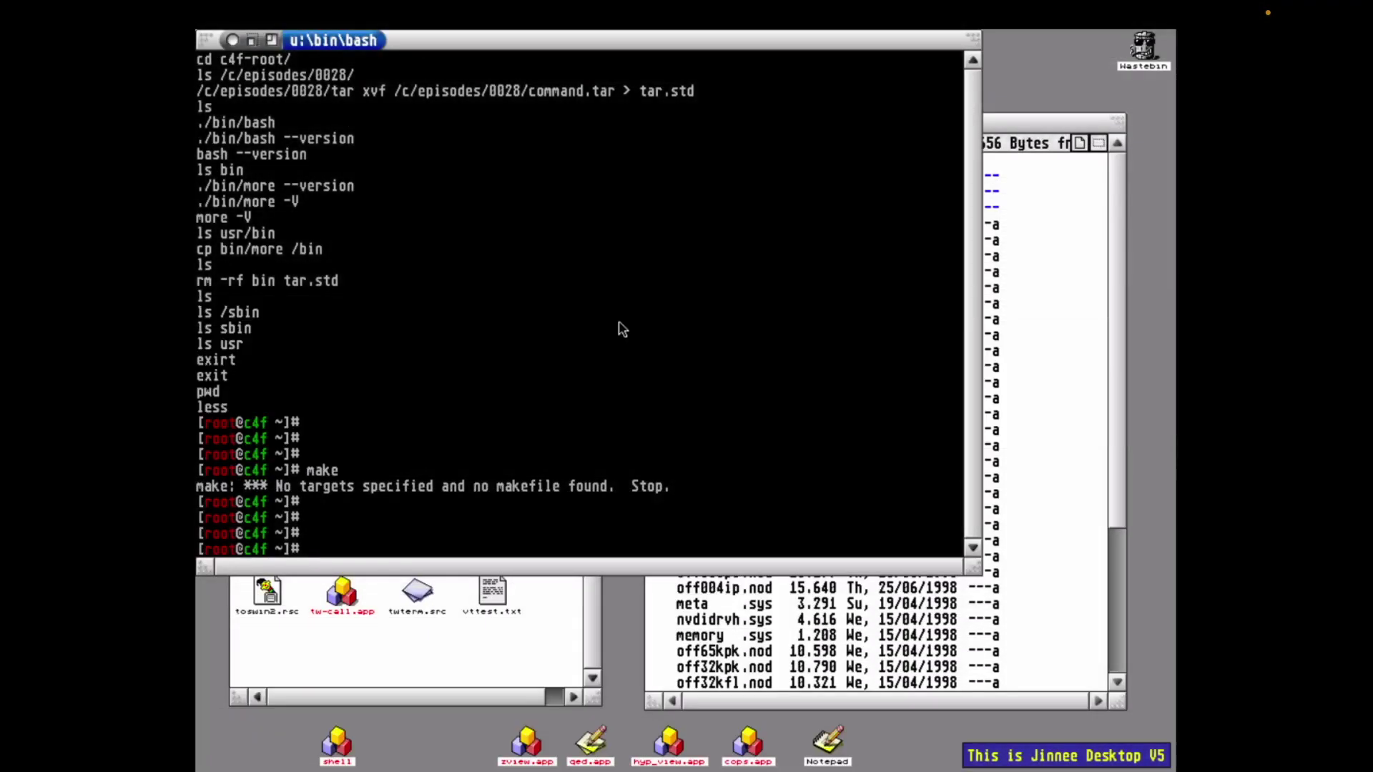
# - Try to display the manual page for make with man make
pyautogui.write('man make')
pyautogui.press('Return')
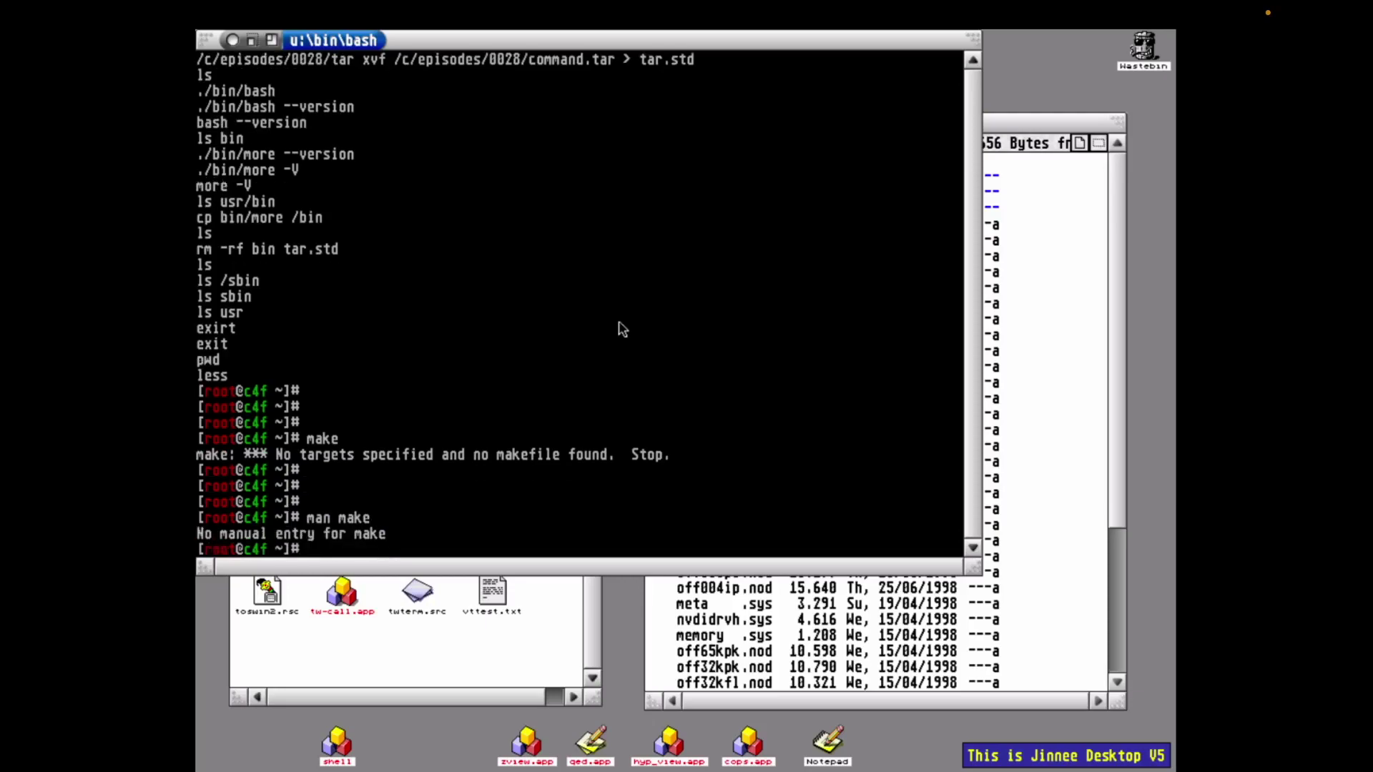
pyautogui.press('Return')
pyautogui.press('Return')
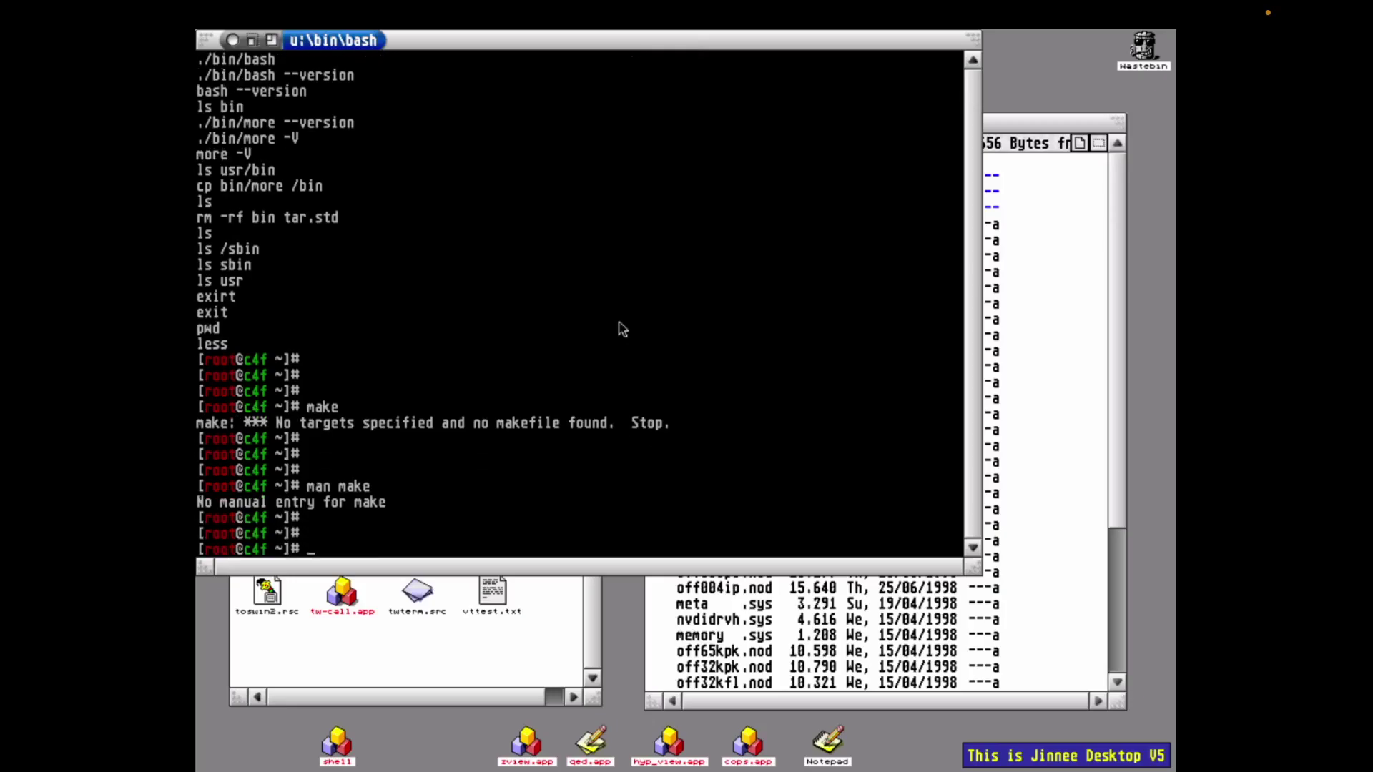
# - List the manual files in /usr/share/man/man1
pyautogui.write('ls /usr/share/man/man1')
pyautogui.press('Return')
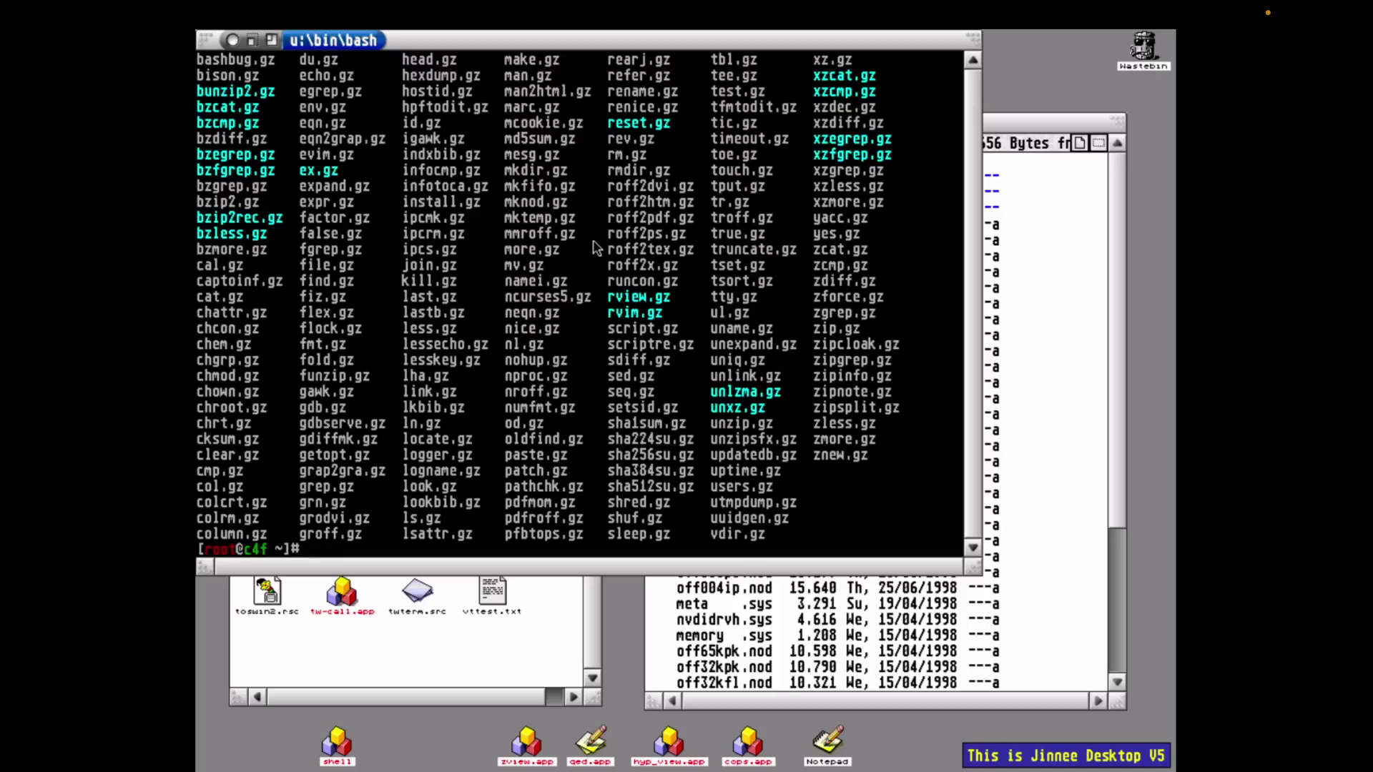
pyautogui.press('Return')
pyautogui.press('Return')
# - Run man for make with the -d option to print its debug information
pyautogui.write('man ')
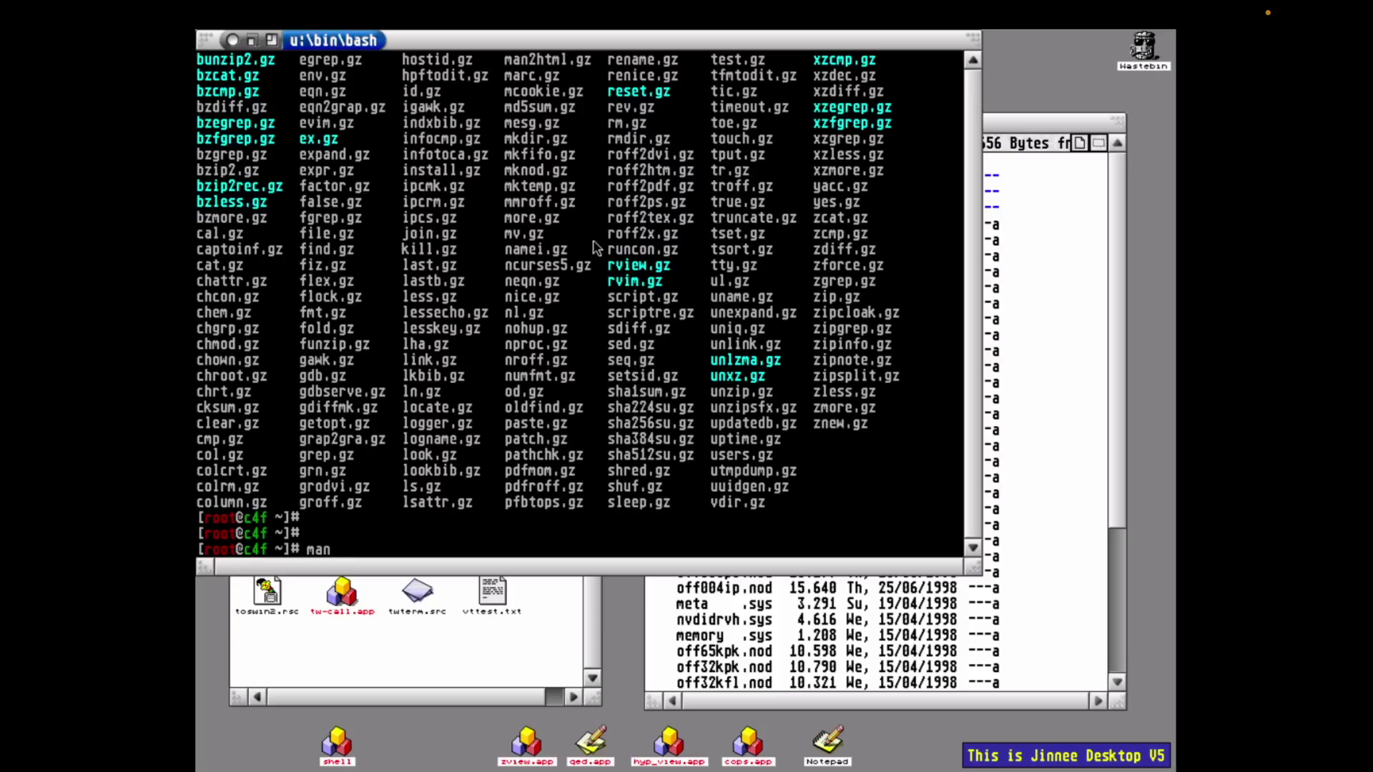
pyautogui.write('-d make')
pyautogui.press('Return')
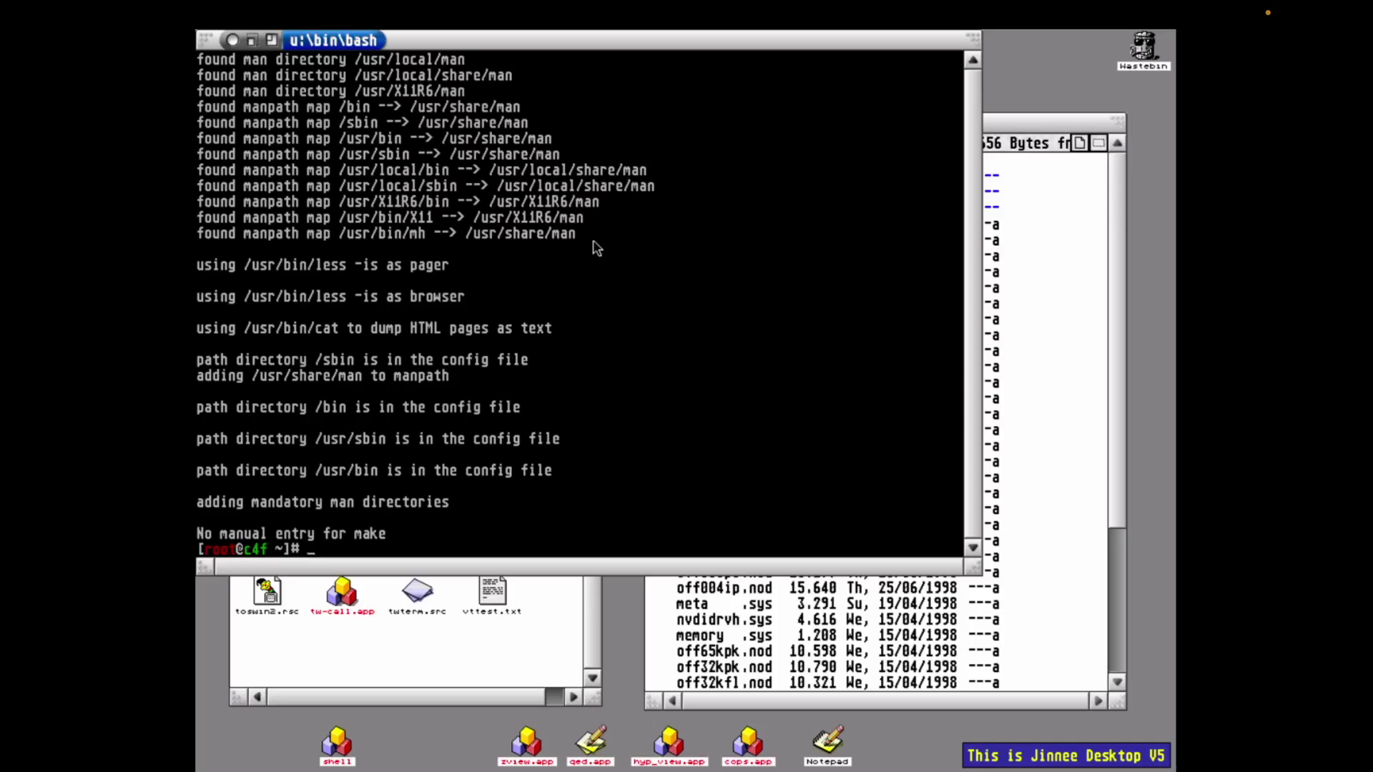
# - Page through the debug output by running man 2>&1 -d make | more, and leave the pager
pyautogui.press('Up')
pyautogui.write('| more')
pyautogui.press('Return')
pyautogui.press('Up')
pyautogui.write('| more')
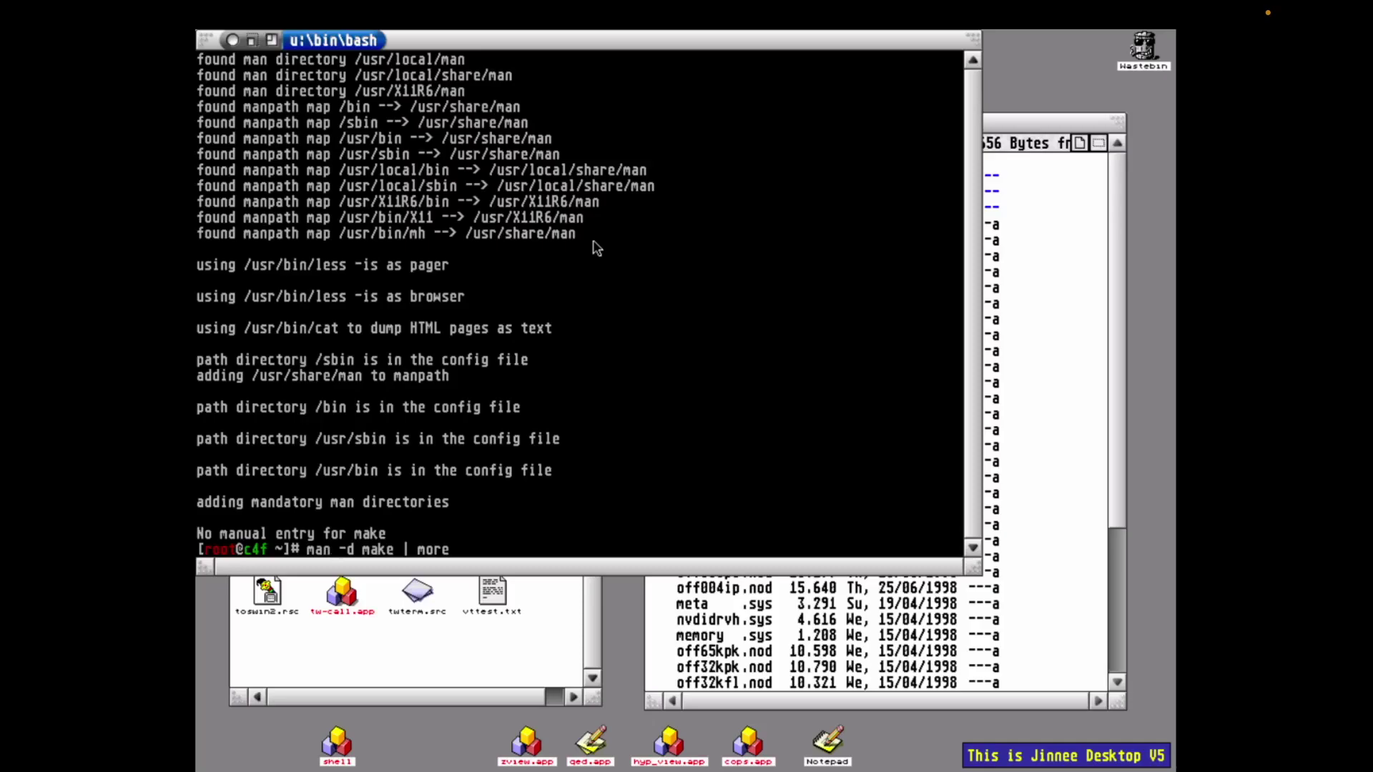
pyautogui.write('2 ')
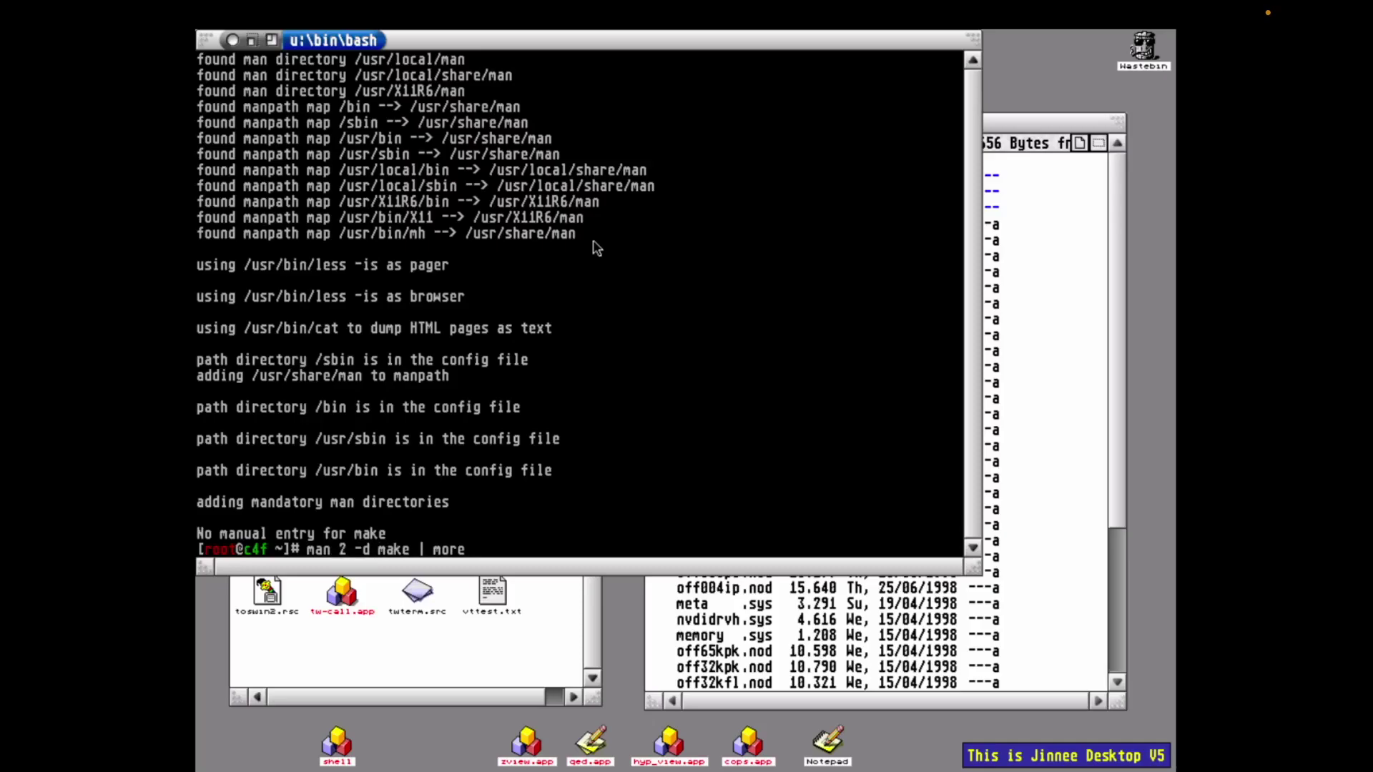
pyautogui.write('>&1')
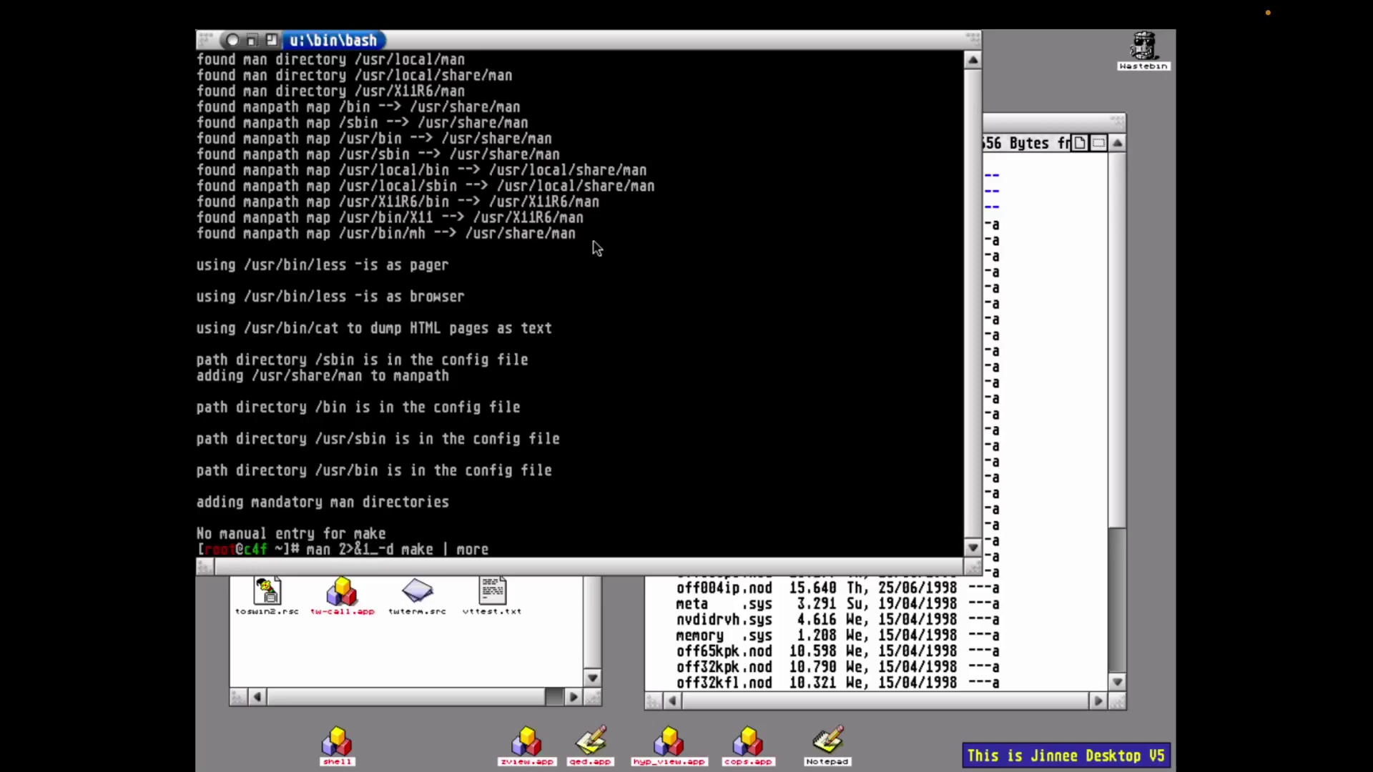
pyautogui.press('Return')
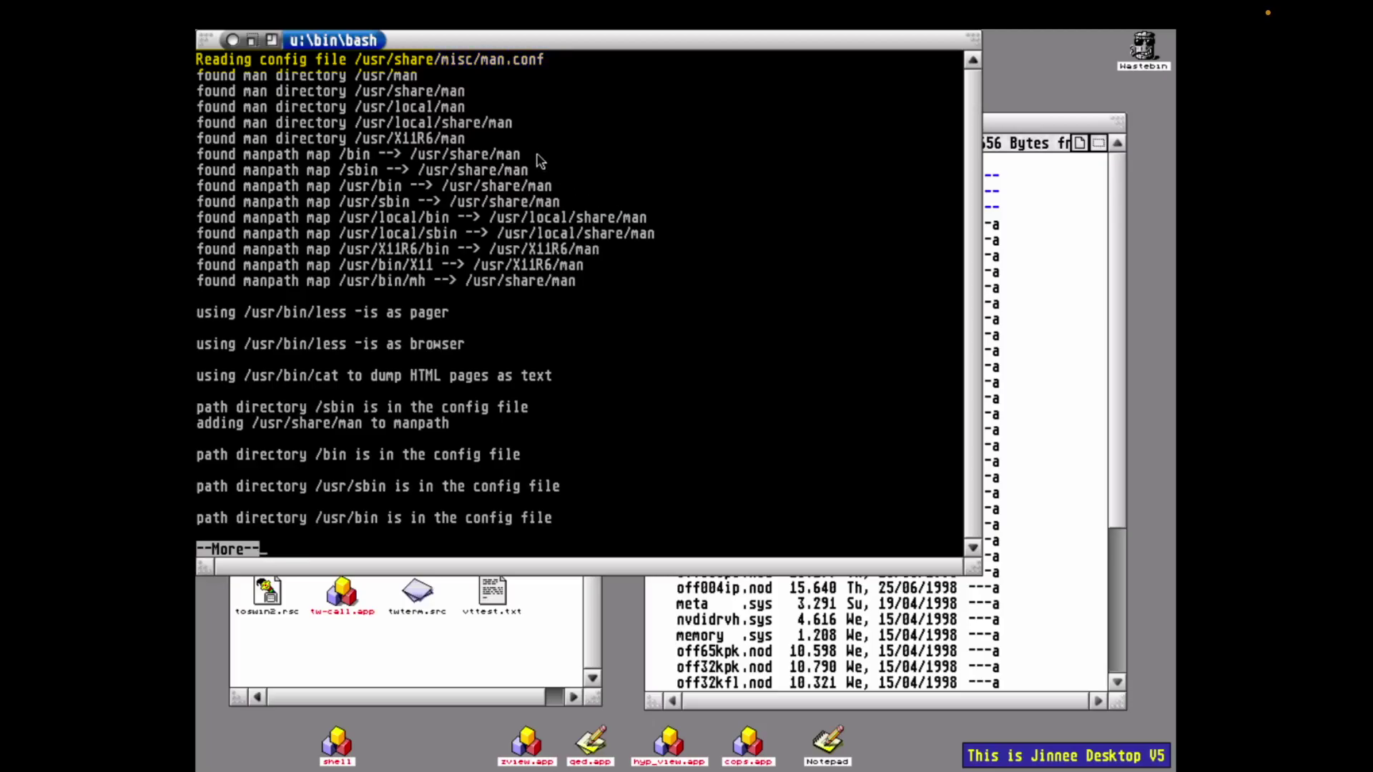
pyautogui.press('q')
# - Rerun the paged man command for make with -D instead of -d, view its second page and leave the pager
pyautogui.press('Up')
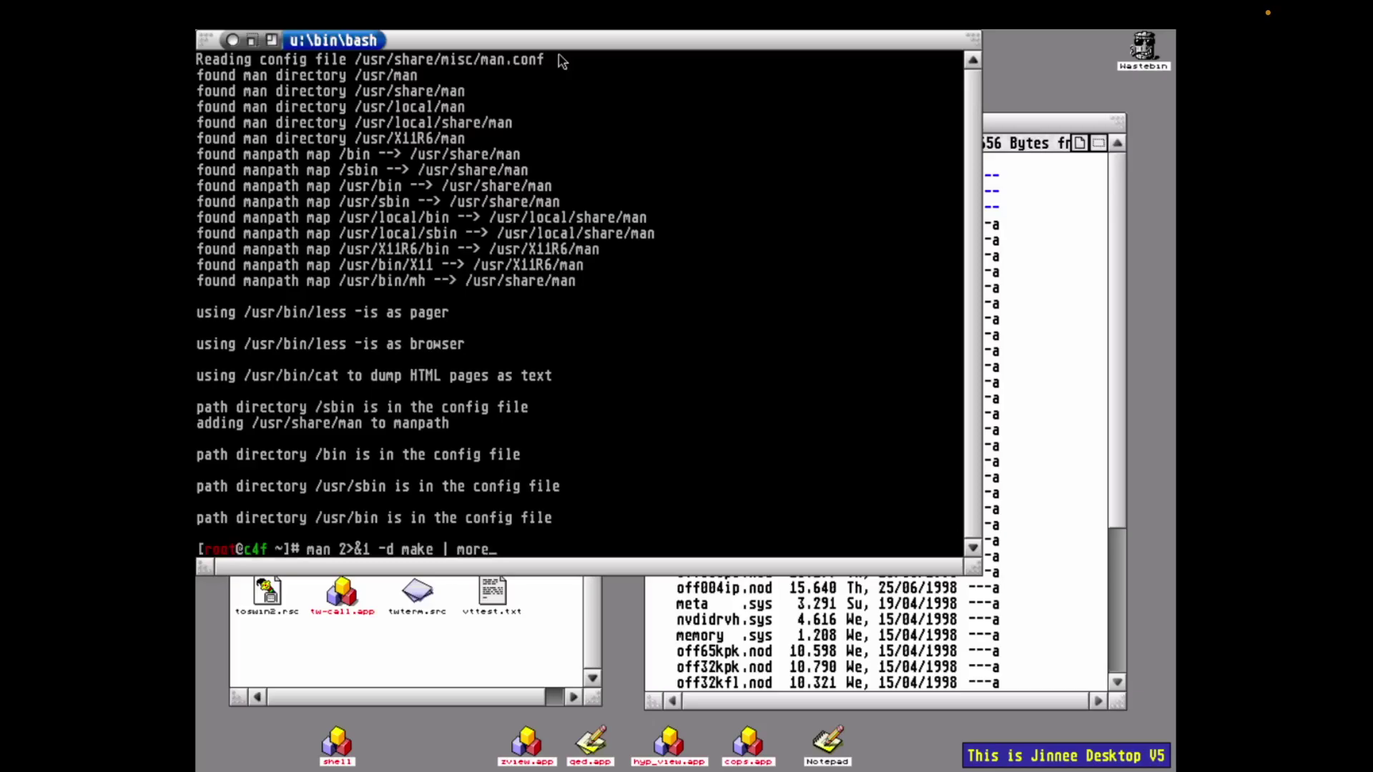
pyautogui.press('BackSpace')
pyautogui.write('D')
pyautogui.press('Return')
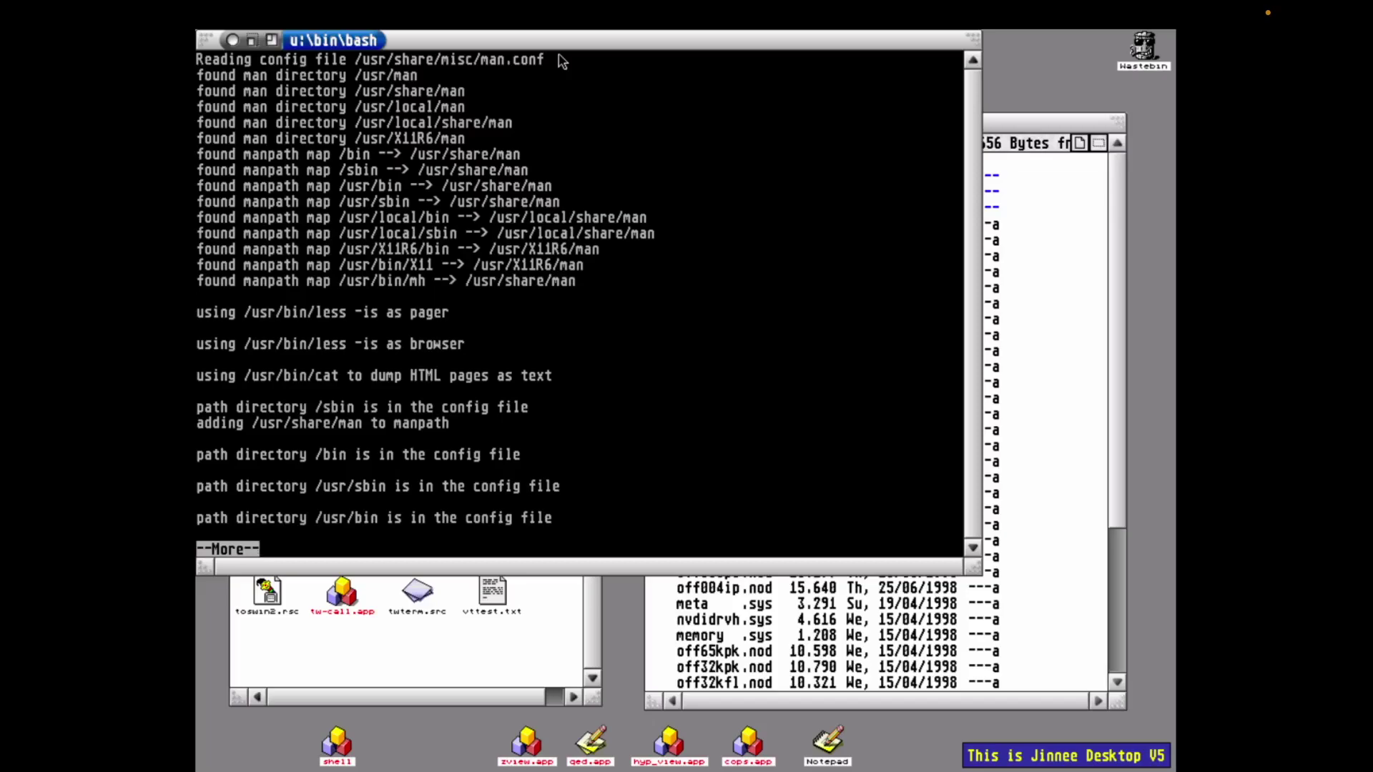
pyautogui.press('space')
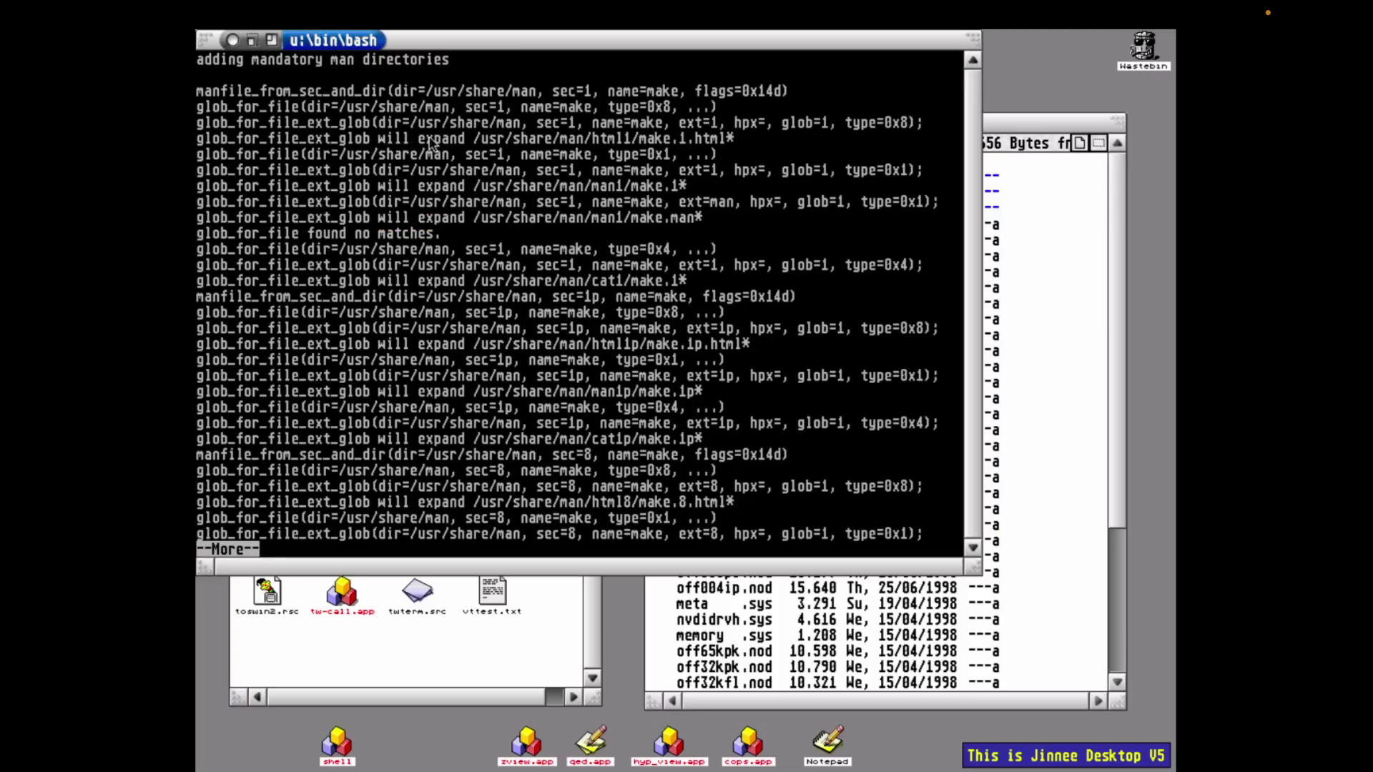
pyautogui.press('q')
pyautogui.press('Return')
pyautogui.press('Return')
# - Filter the -D output for "will exp" with grep before more, review the searched paths and quit the pager
pyautogui.press('Up')
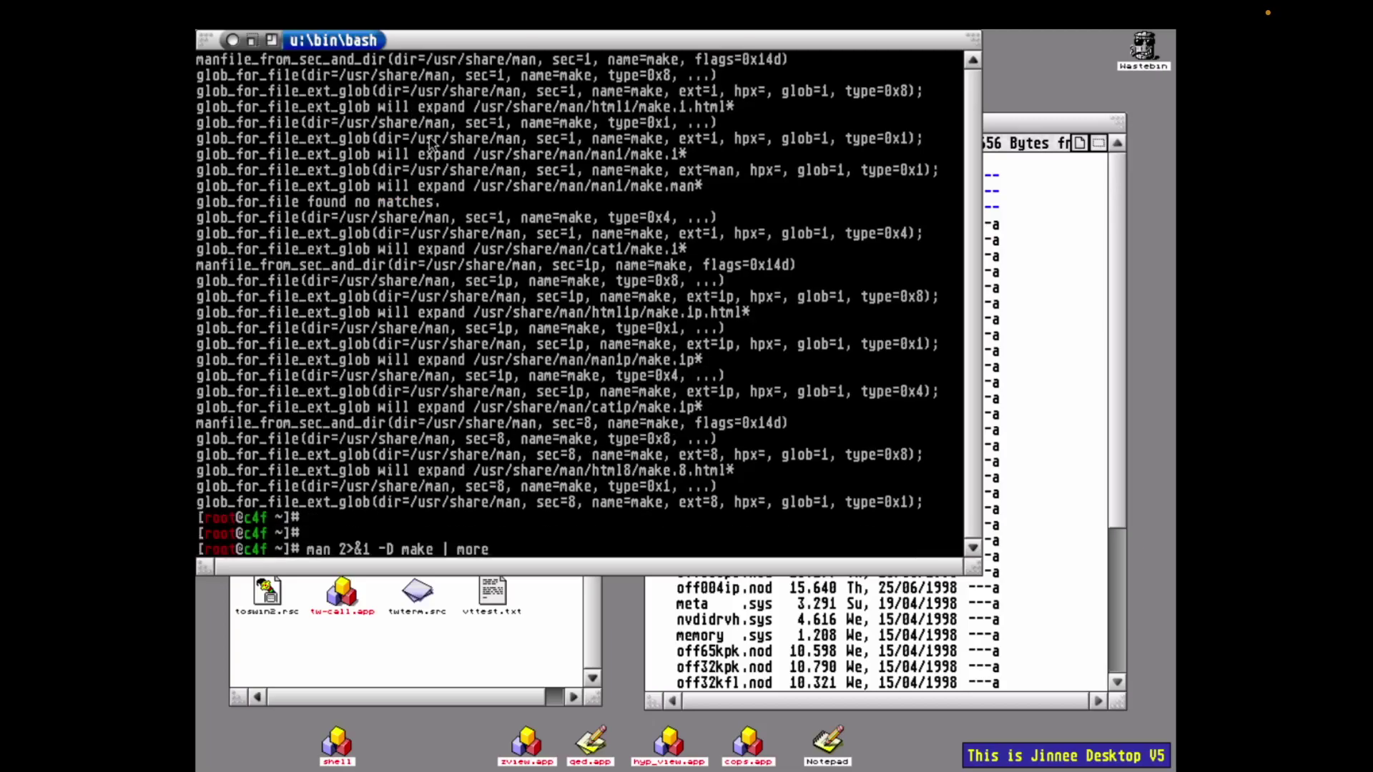
pyautogui.press('Left')
pyautogui.press('Left')
pyautogui.press('Left')
pyautogui.press('Left')
pyautogui.press('Left')
pyautogui.write('grep "will exp" |')
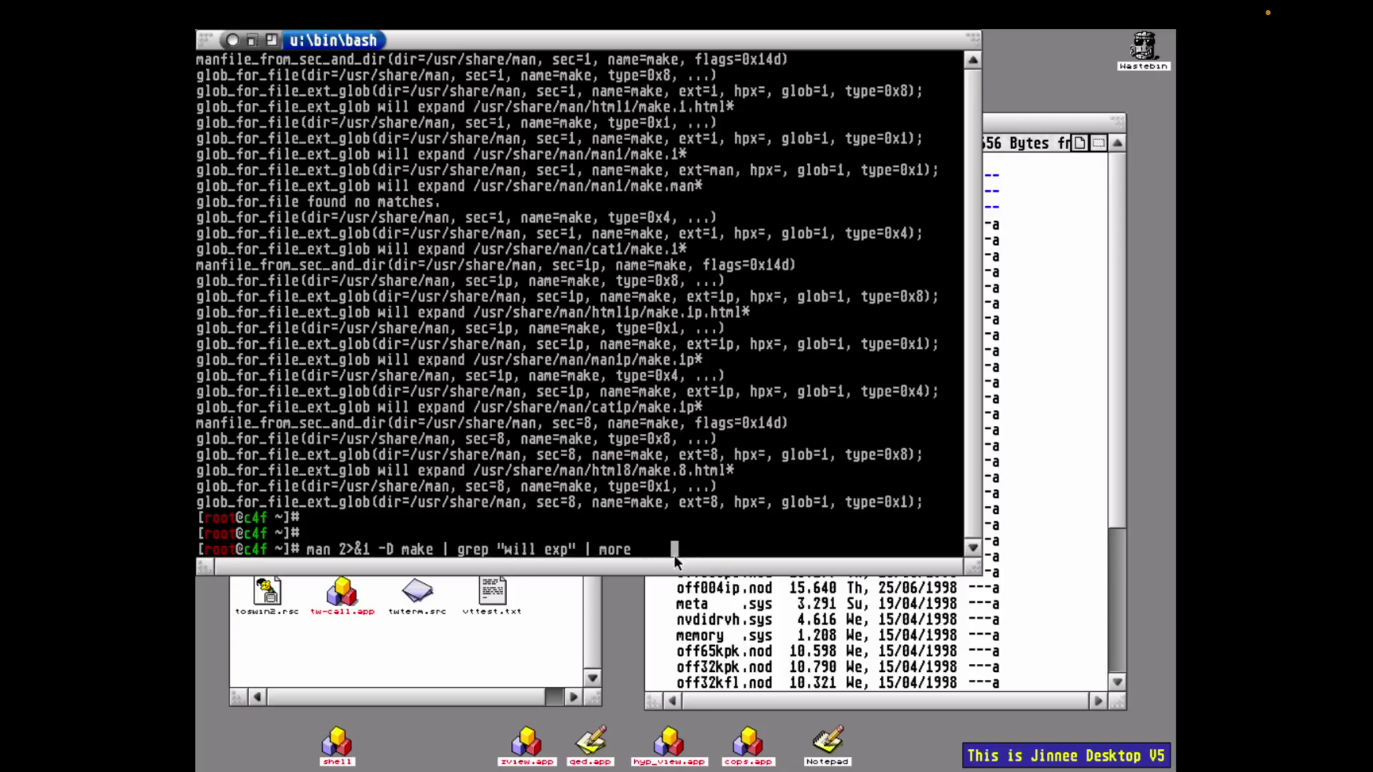
pyautogui.press('Return')
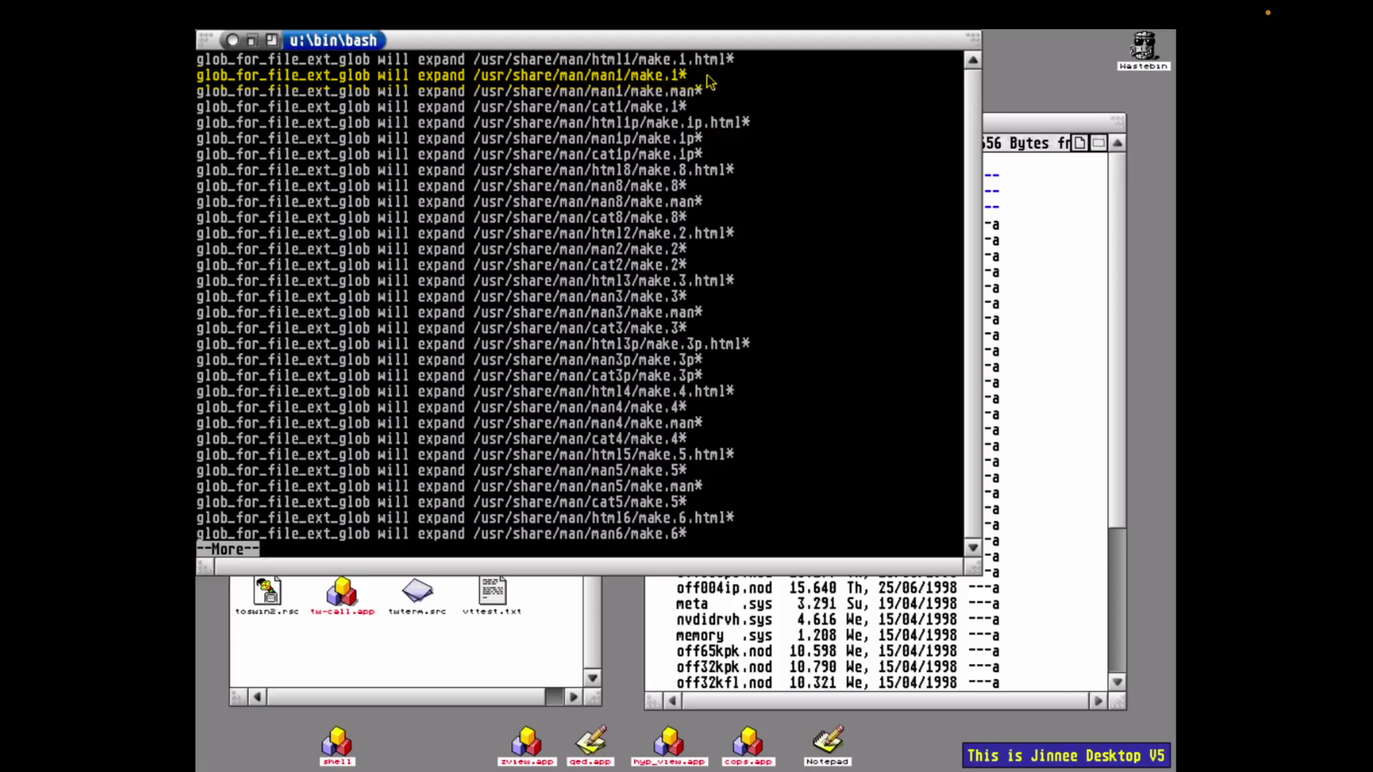
pyautogui.press('q')
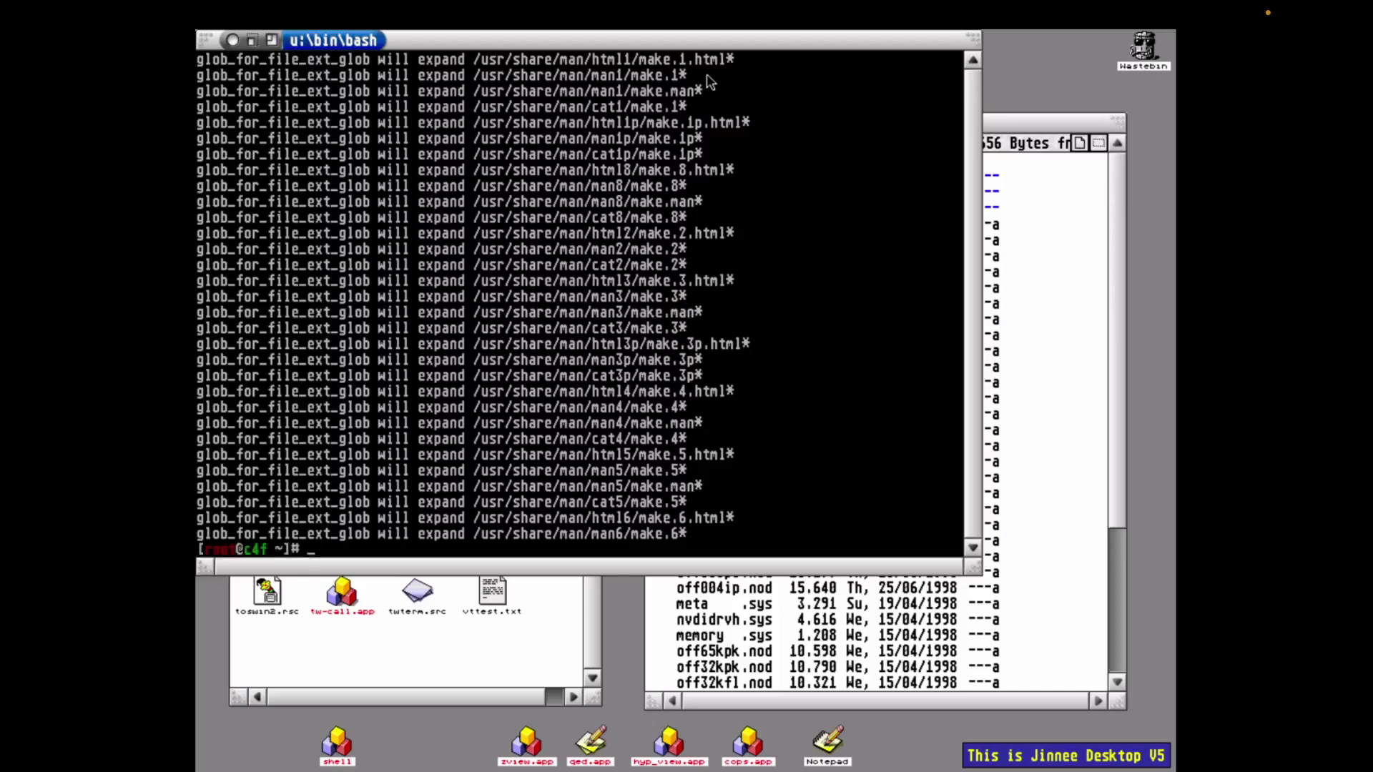
# - Check for files matching /usr/share/man/man1/make.1* with ls
pyautogui.write('ls /usr/share/ma')
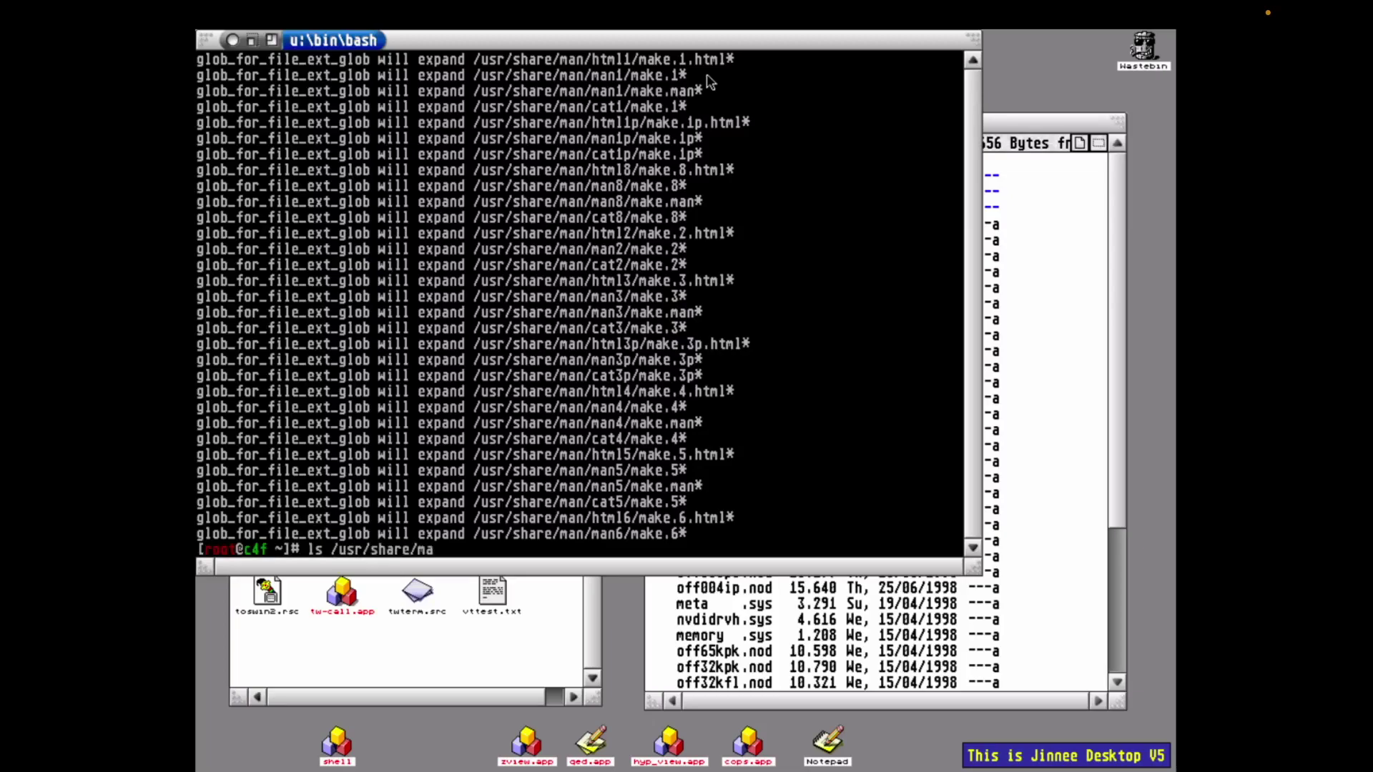
pyautogui.write('n/man1/make.1*')
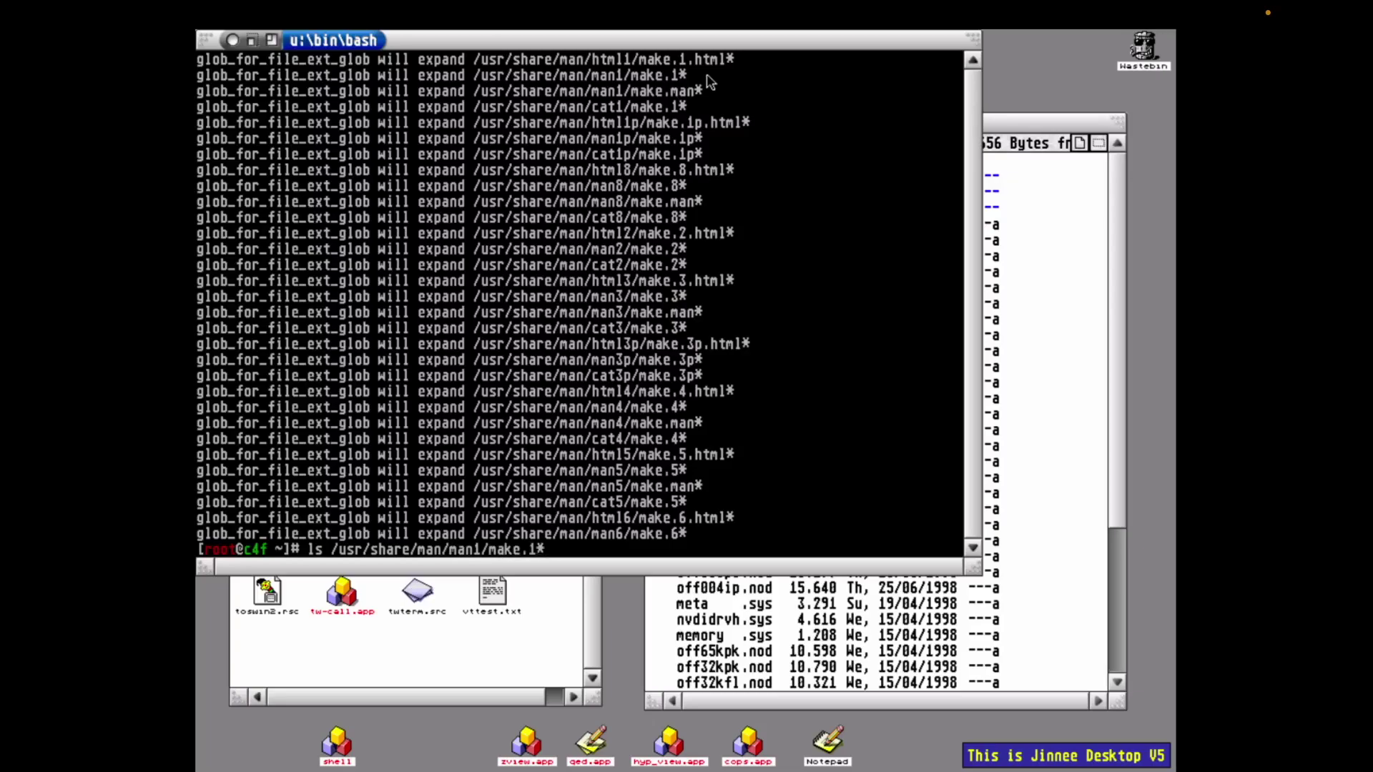
pyautogui.press('Return')
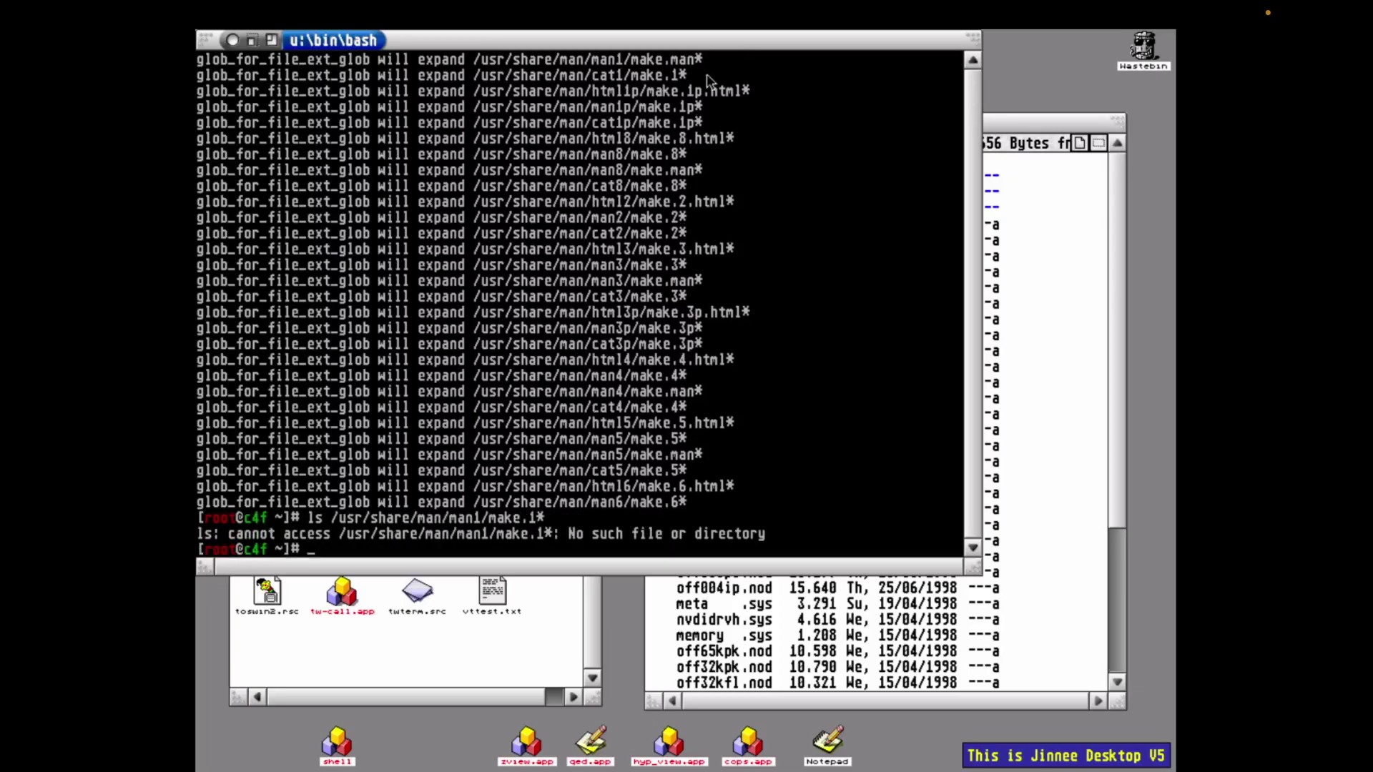
# - Broaden the listing to files matching /usr/share/man/man1/make*
pyautogui.press('Up')
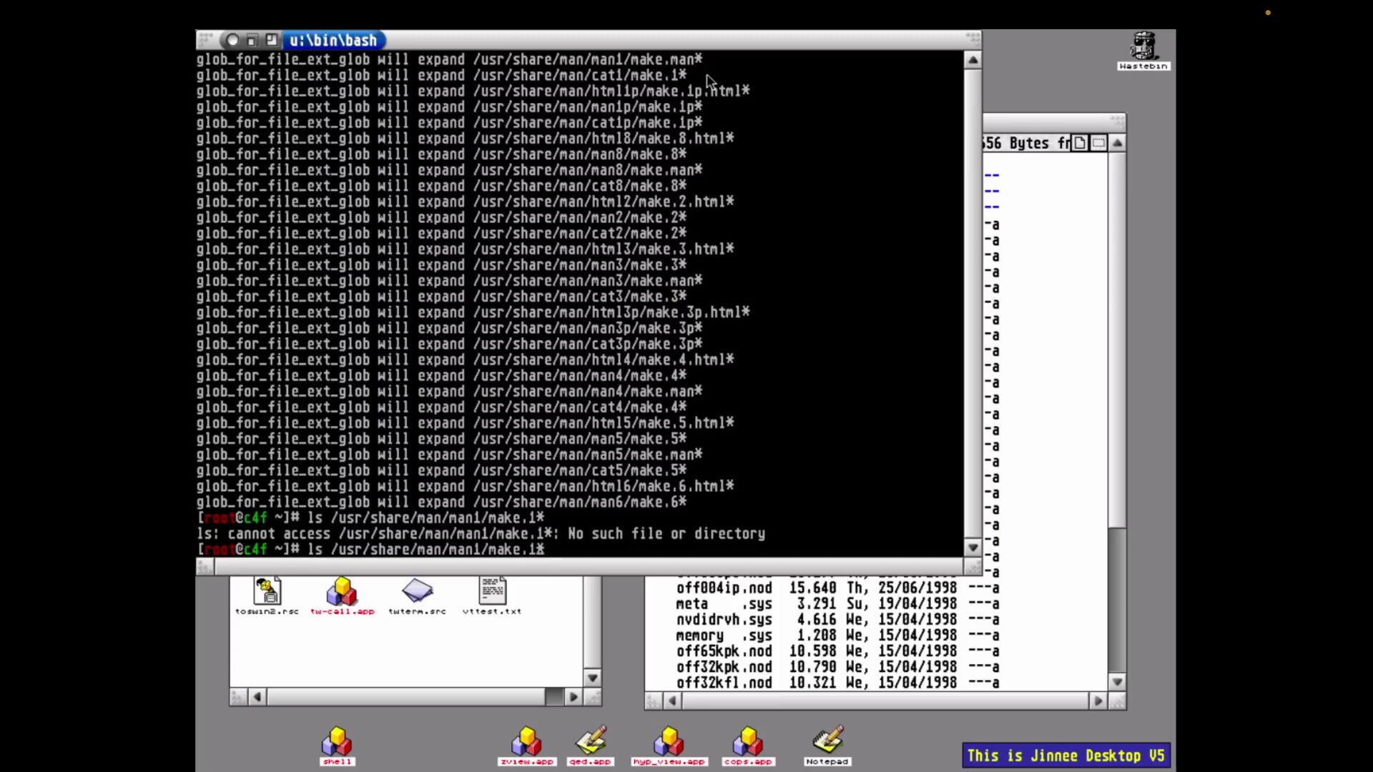
pyautogui.press('BackSpace')
pyautogui.press('BackSpace')
pyautogui.press('Return')
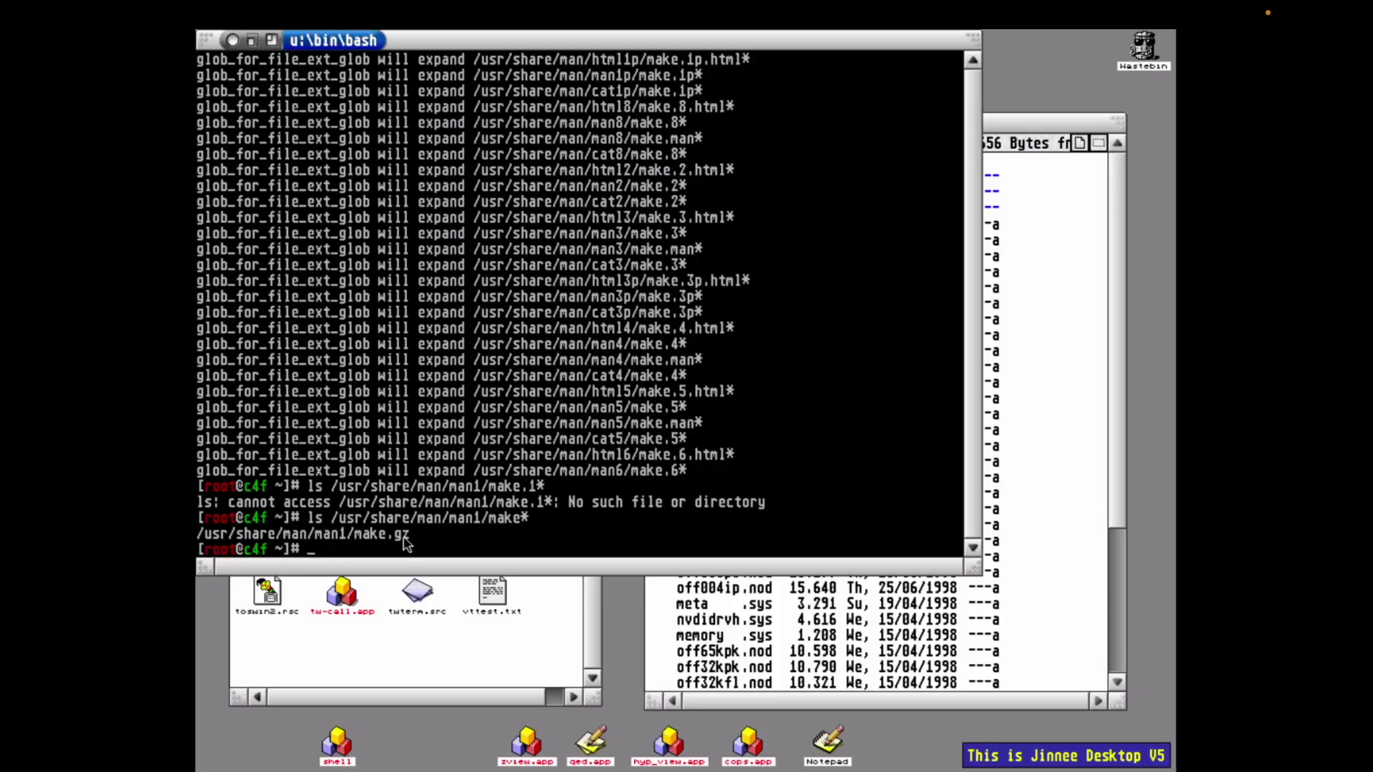
# - Change to /usr/share/man/man1 and decompress make.gz with gzip -d
pyautogui.write('cd /usr/share/man/man1')
pyautogui.press('Return')
pyautogui.press('Return')
pyautogui.press('Return')
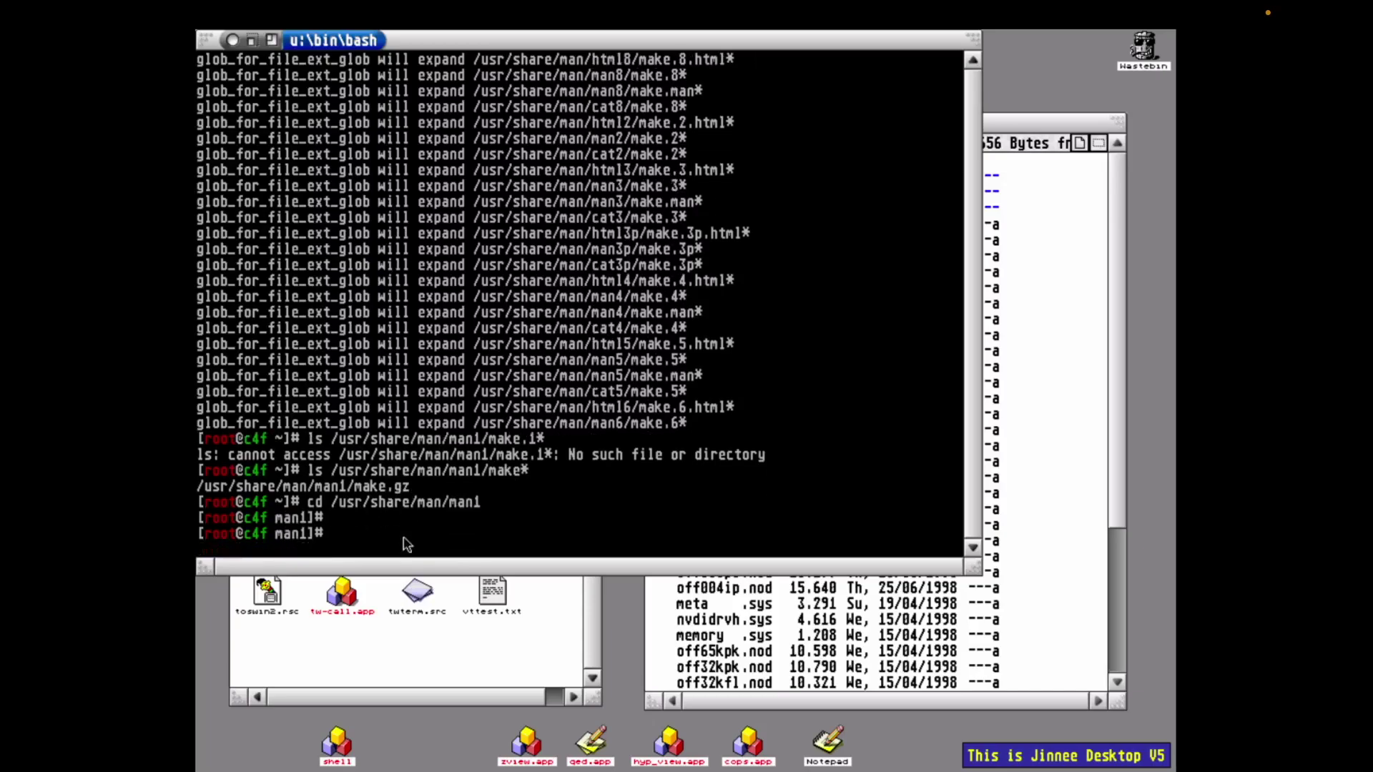
pyautogui.write('gzip -d make.gz')
pyautogui.press('Return')
# - Rename the decompressed manual file make to make.1
pyautogui.write('mv ma')
pyautogui.press('Tab')
pyautogui.press('Tab')
pyautogui.press('Tab')
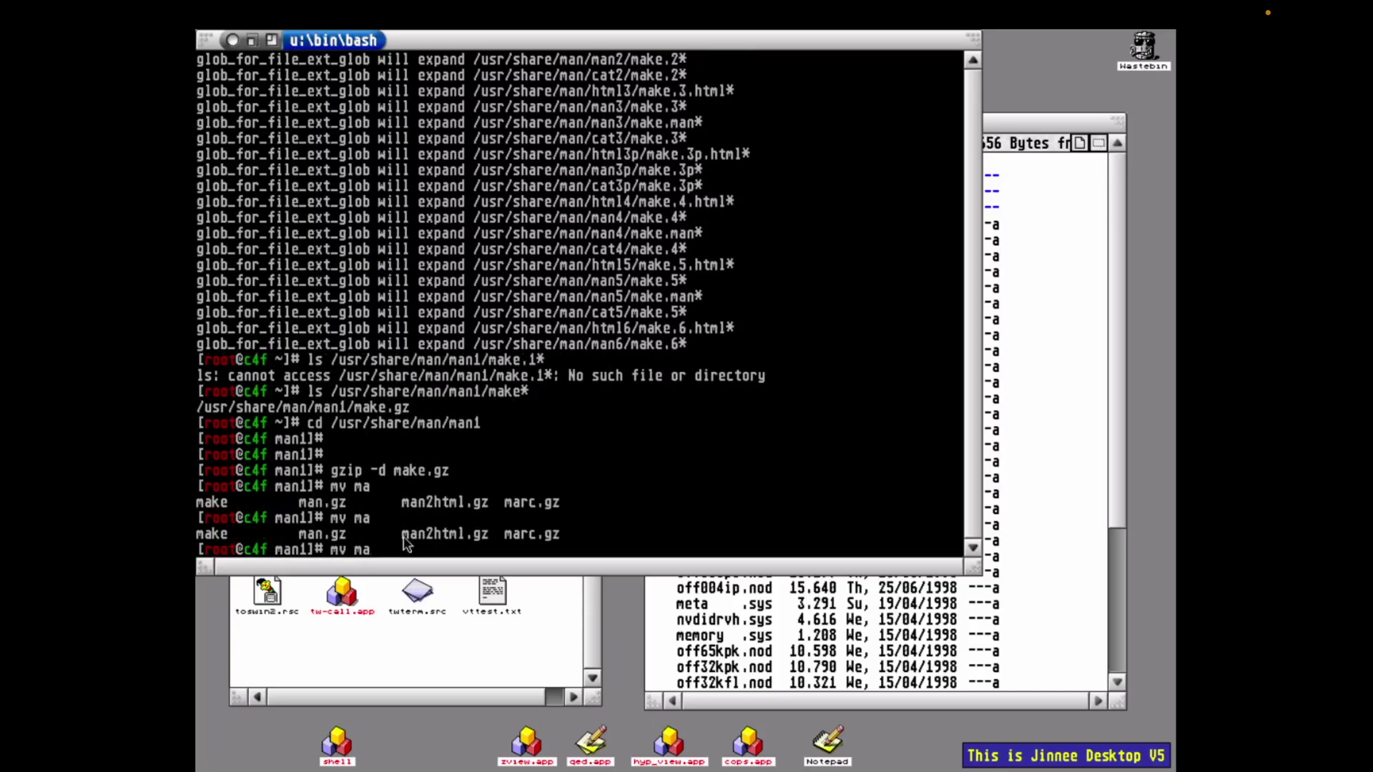
pyautogui.write('ke make.1')
pyautogui.press('Return')
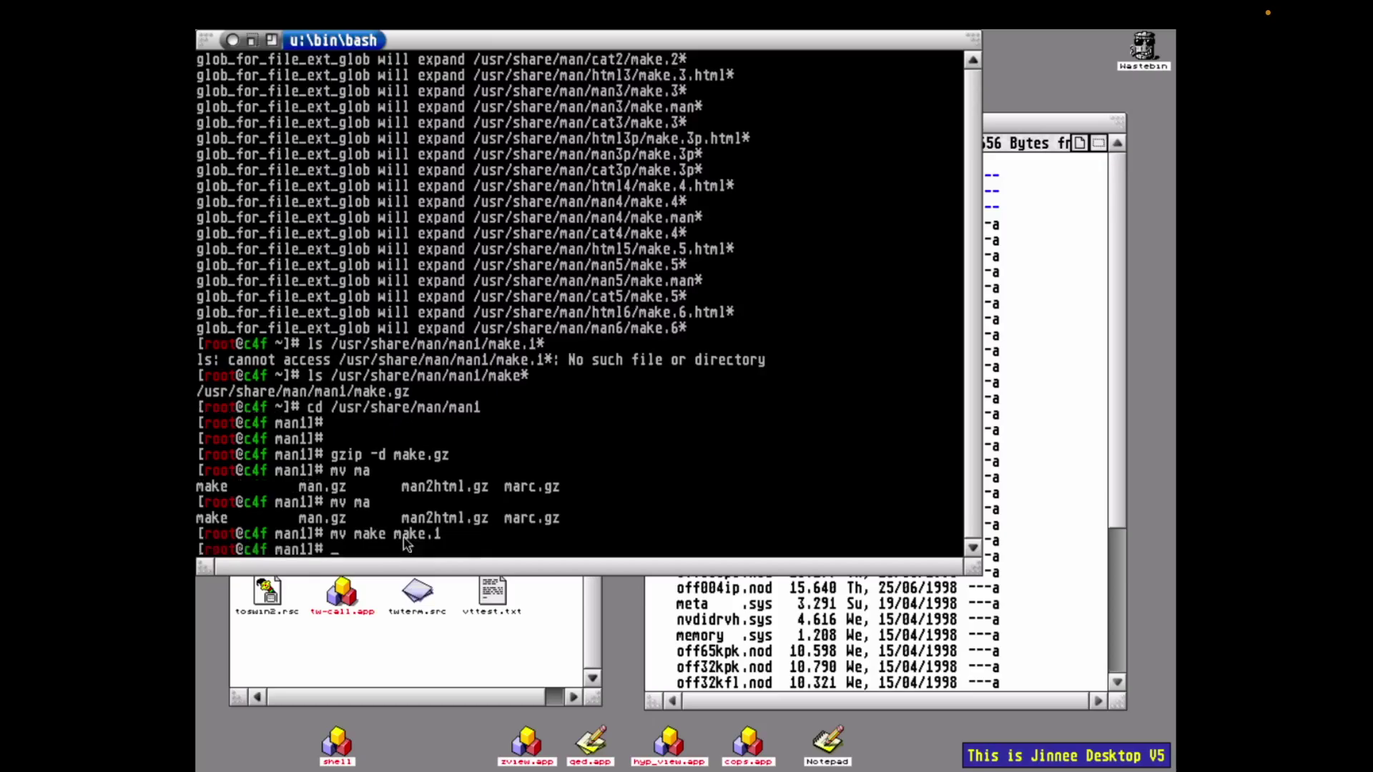
# - Display the manual page for make again and exit the viewer
pyautogui.write('man make')
pyautogui.press('Return')
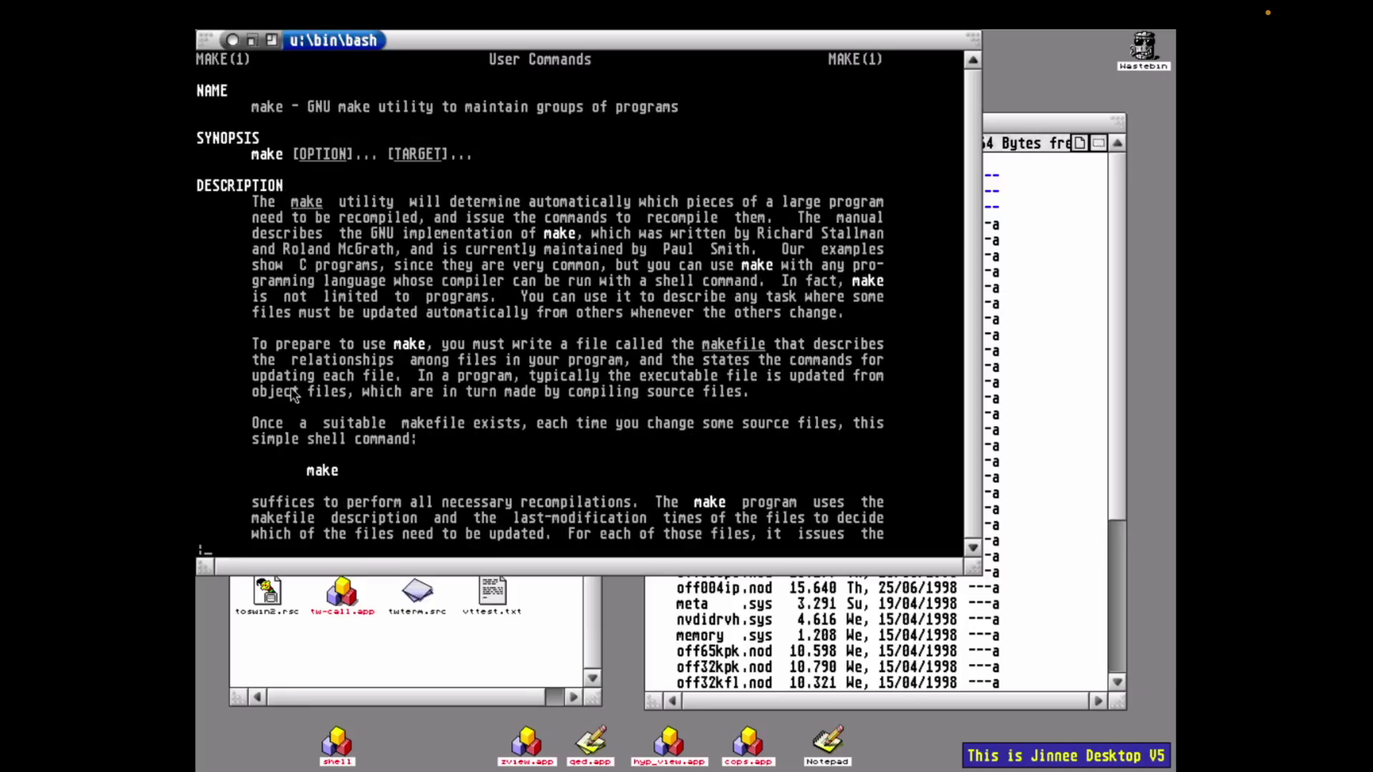
pyautogui.press('q')
pyautogui.press('Return')
pyautogui.press('Return')
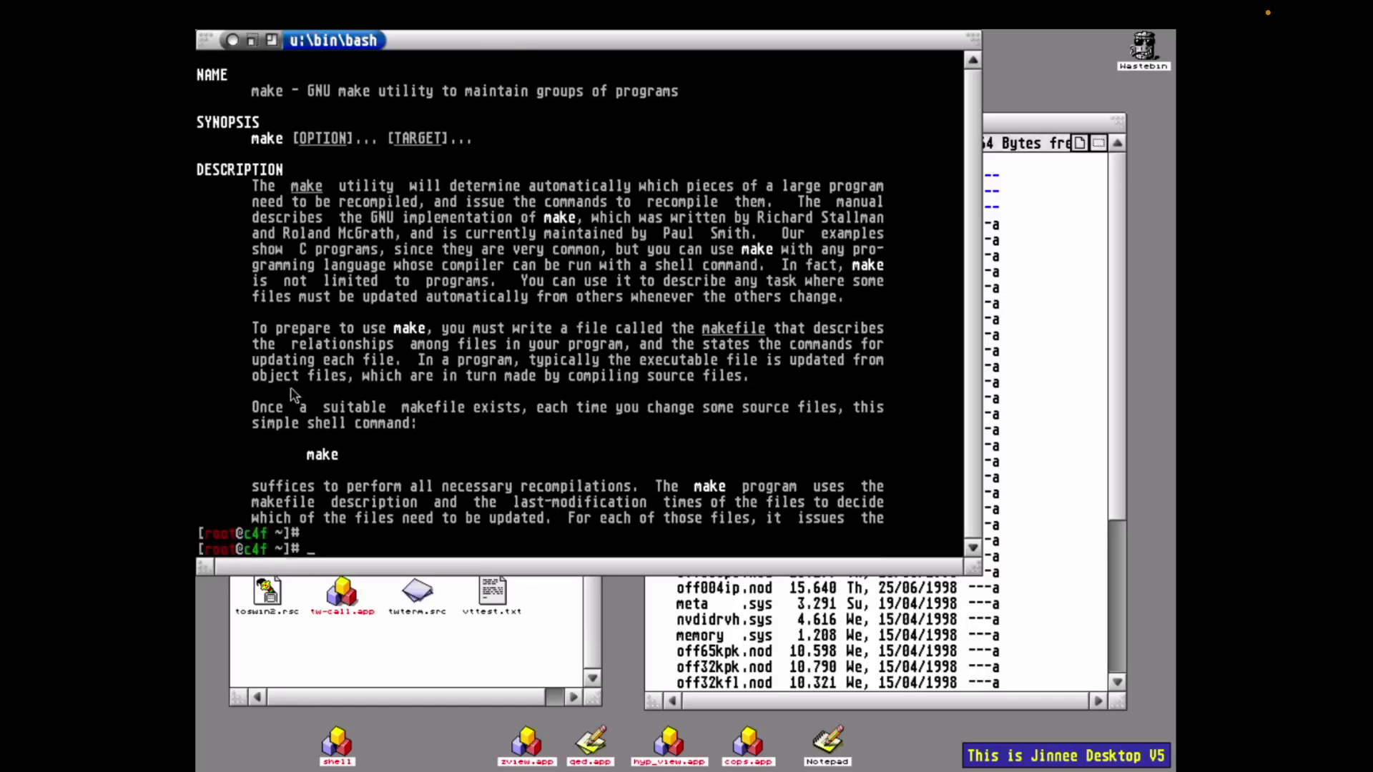
# - Display the manual page for ext2
pyautogui.write('man ext2')
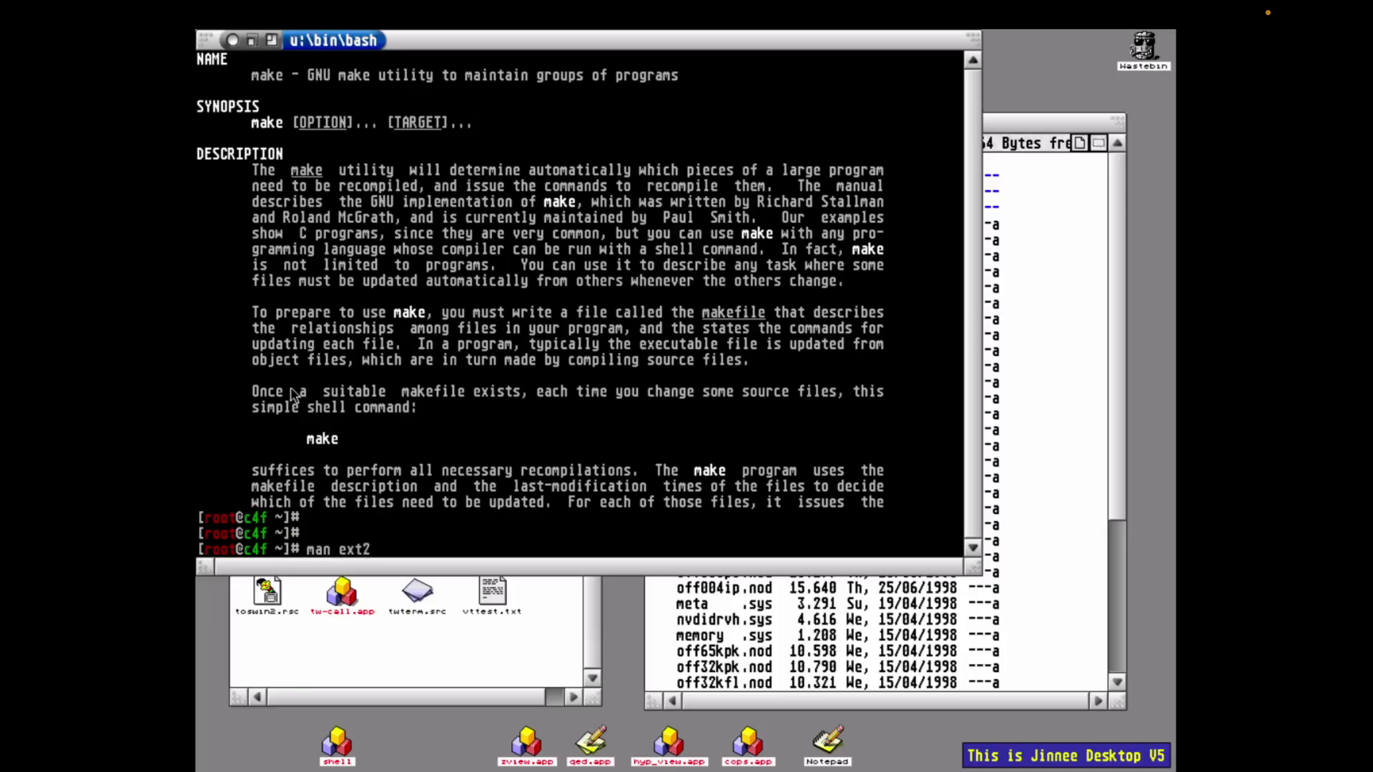
pyautogui.press('Return')
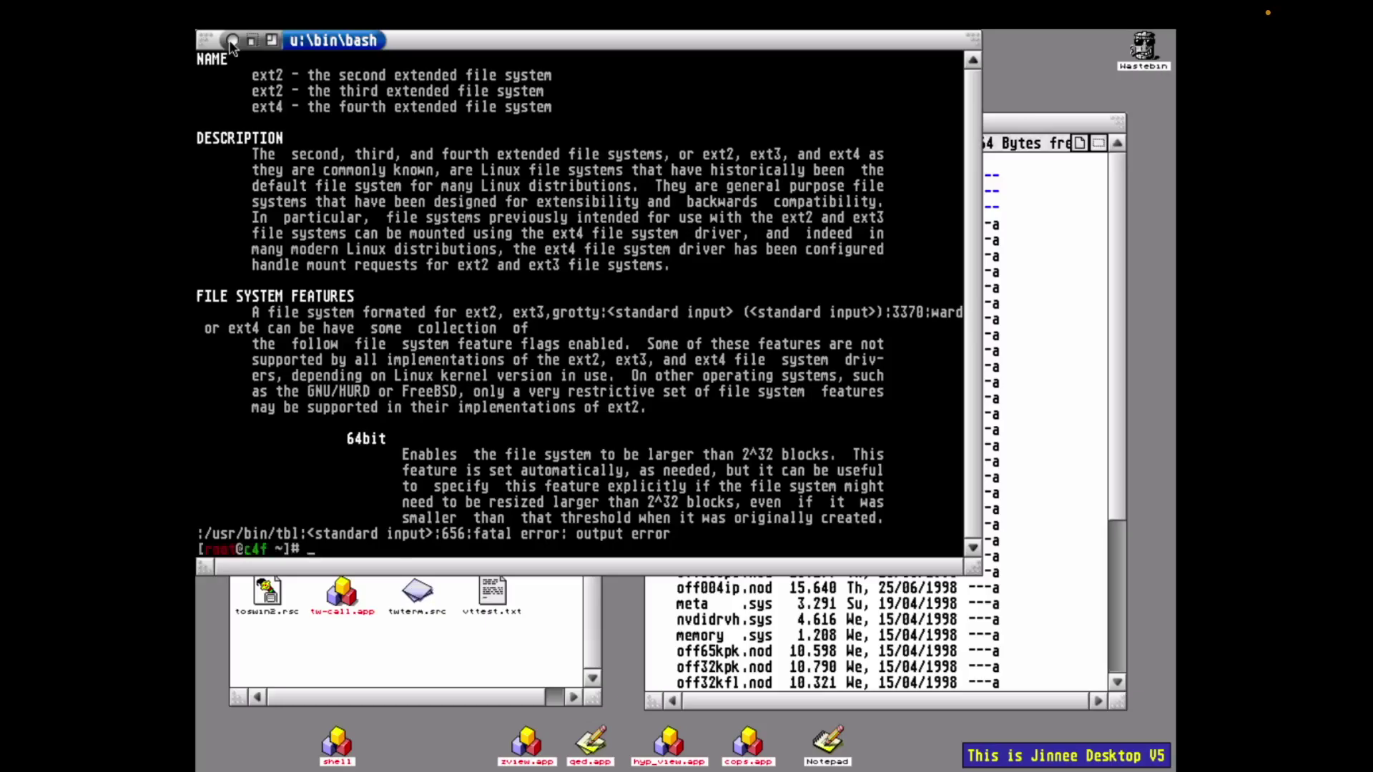
# - Display the manual page for make once more and exit the viewer
pyautogui.write('man make')
pyautogui.press('Return')
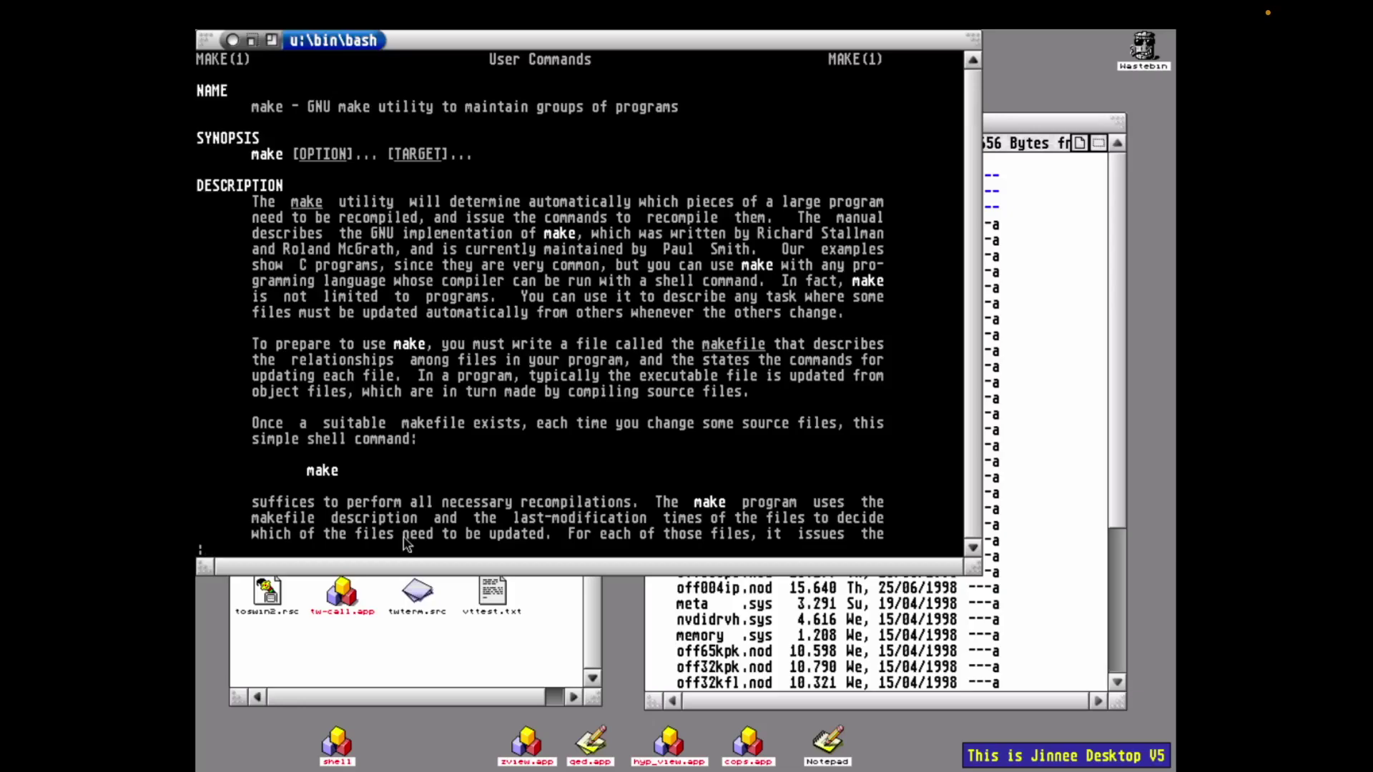
pyautogui.press('q')
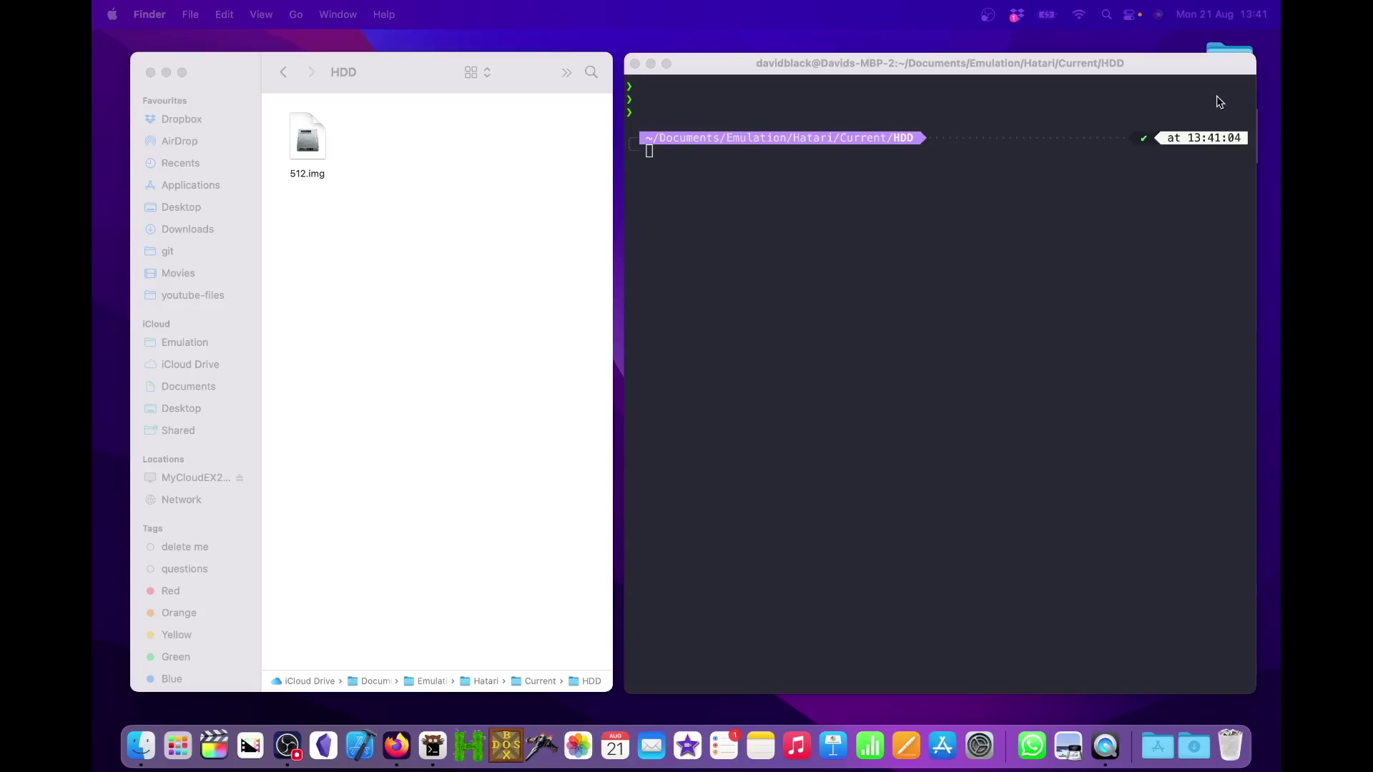
# - Switch to the kitty terminal and create a zero-filled image drive-1.img using dd with block size 512 and count 1048576
pyautogui.click(818, 269)
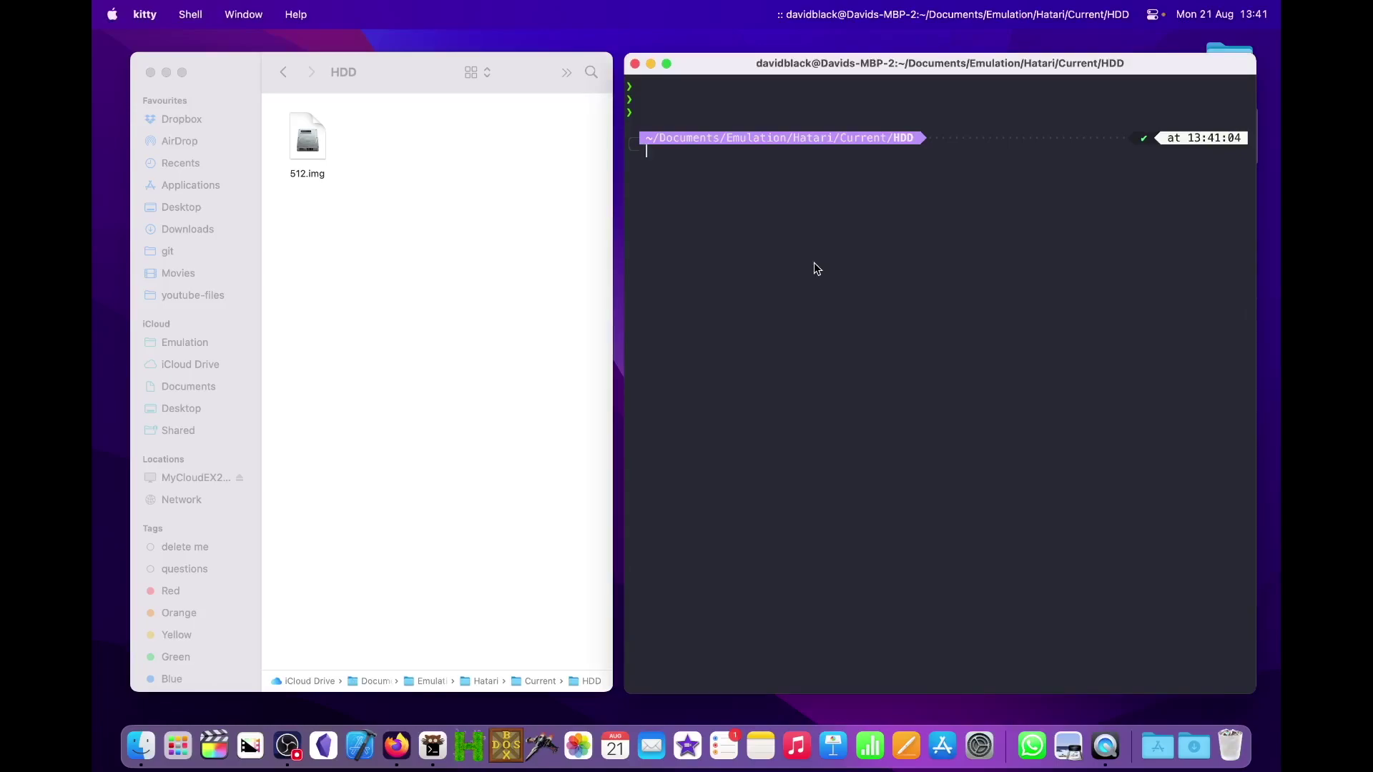
pyautogui.write('dd if=/dev/zero of=drive-1.img bs=512 count=1048576')
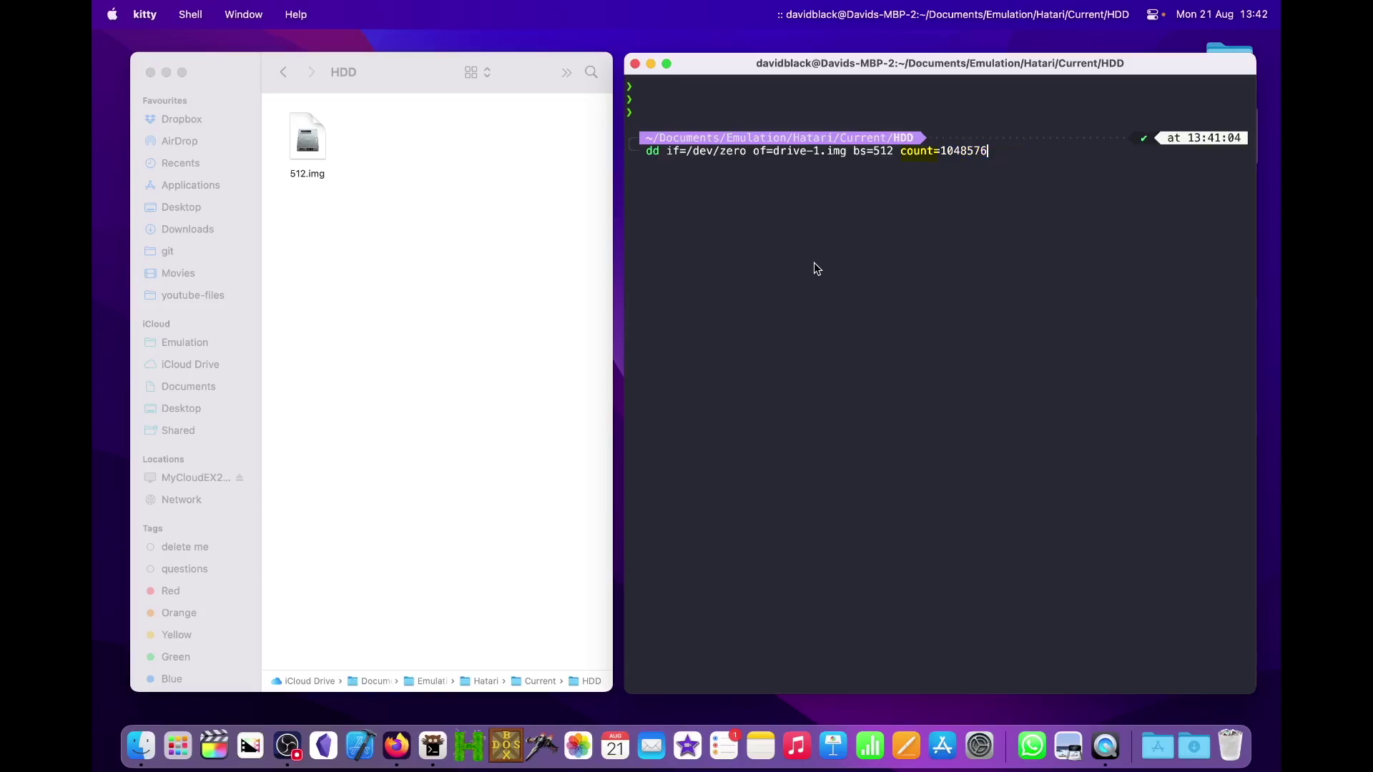
pyautogui.press('Return')
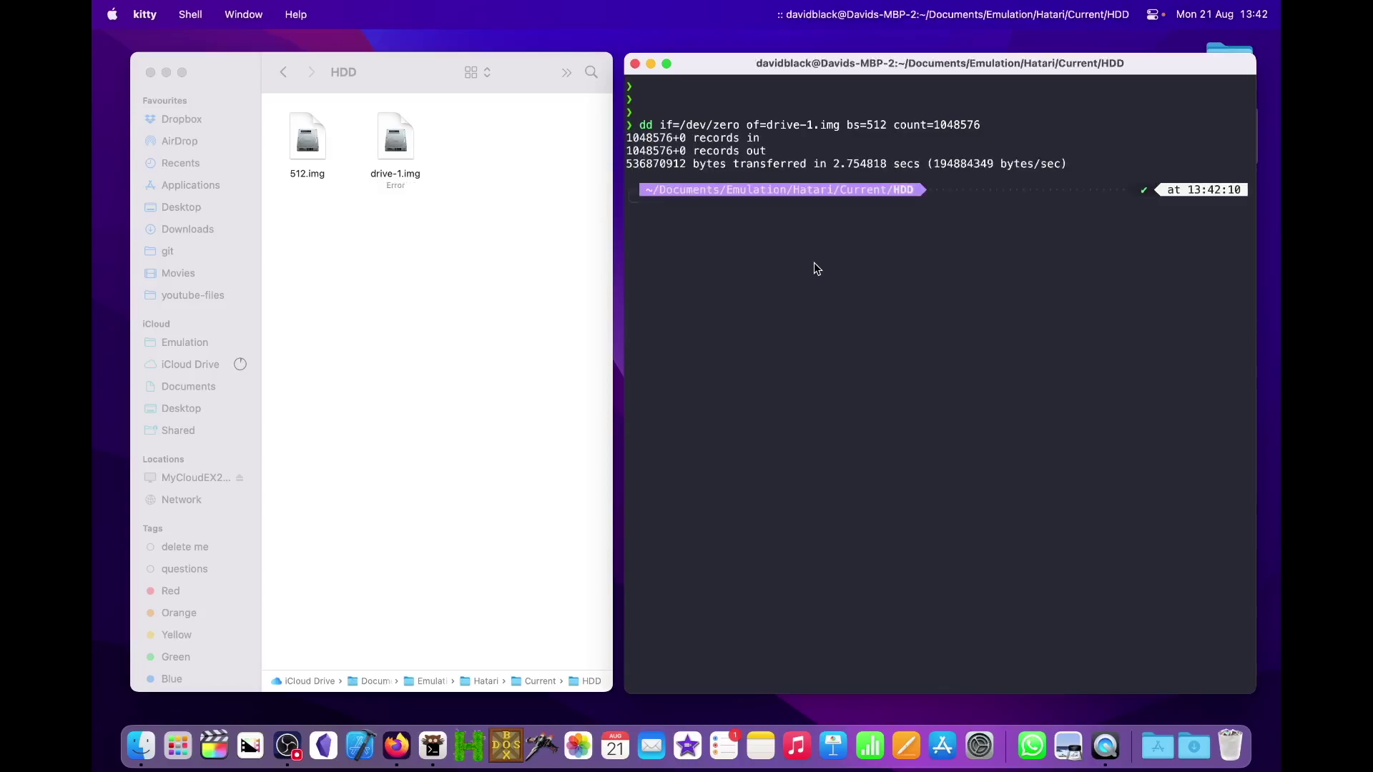
# - List the HDD folder's files in long format and rename 512.img to drive-0.img
pyautogui.write('ls -l')
pyautogui.press('Return')
pyautogui.write('mv 512.img ')
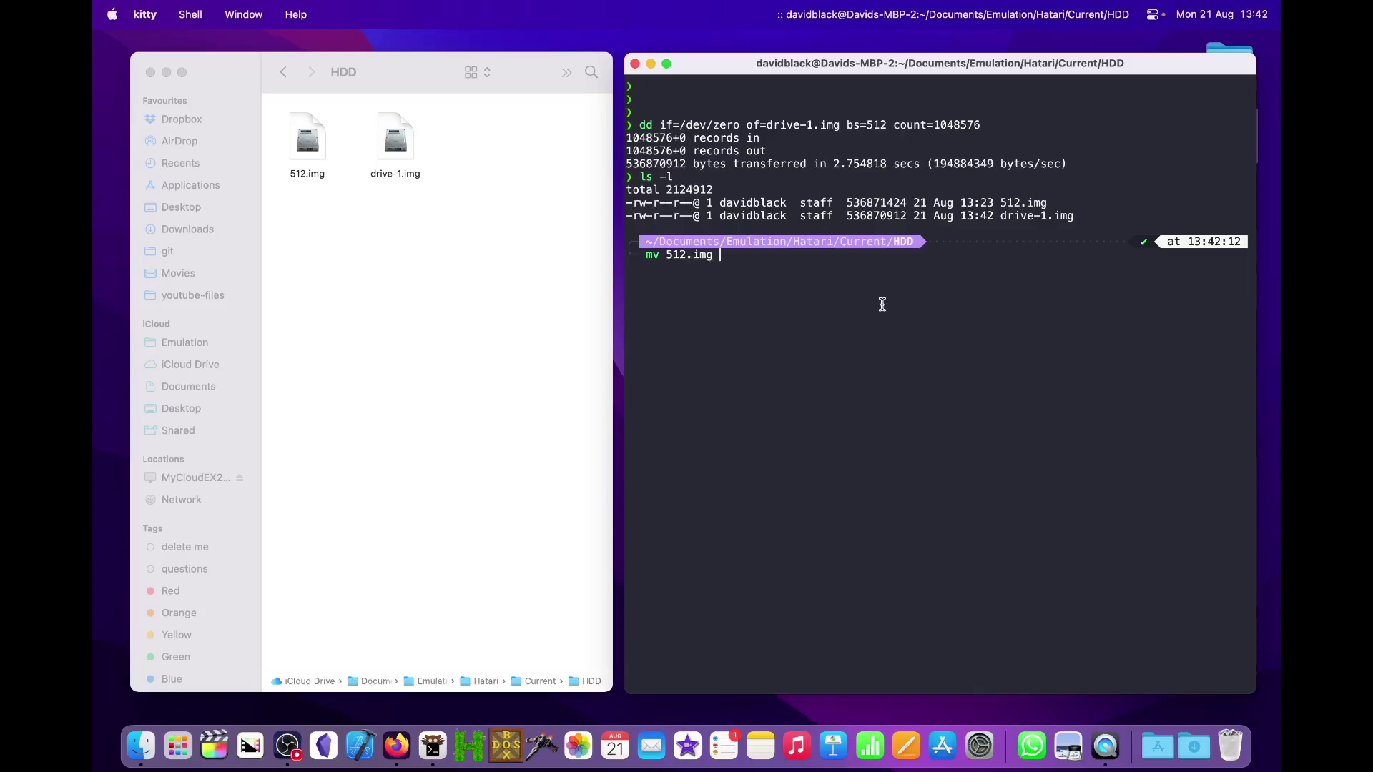
pyautogui.write('drive-0.img')
pyautogui.press('Return')
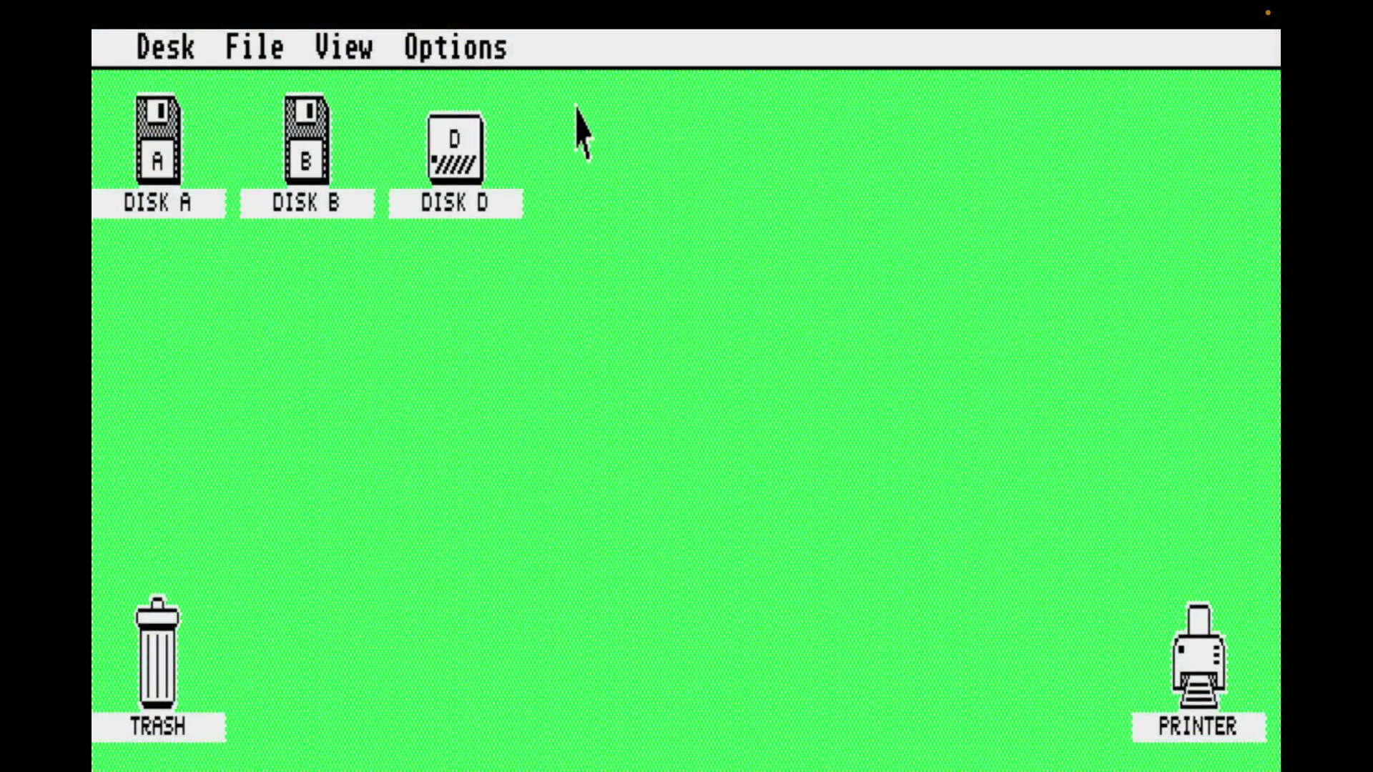
# - In Hatari, review the emulated machine's system options and CPU options
pyautogui.press('F12')
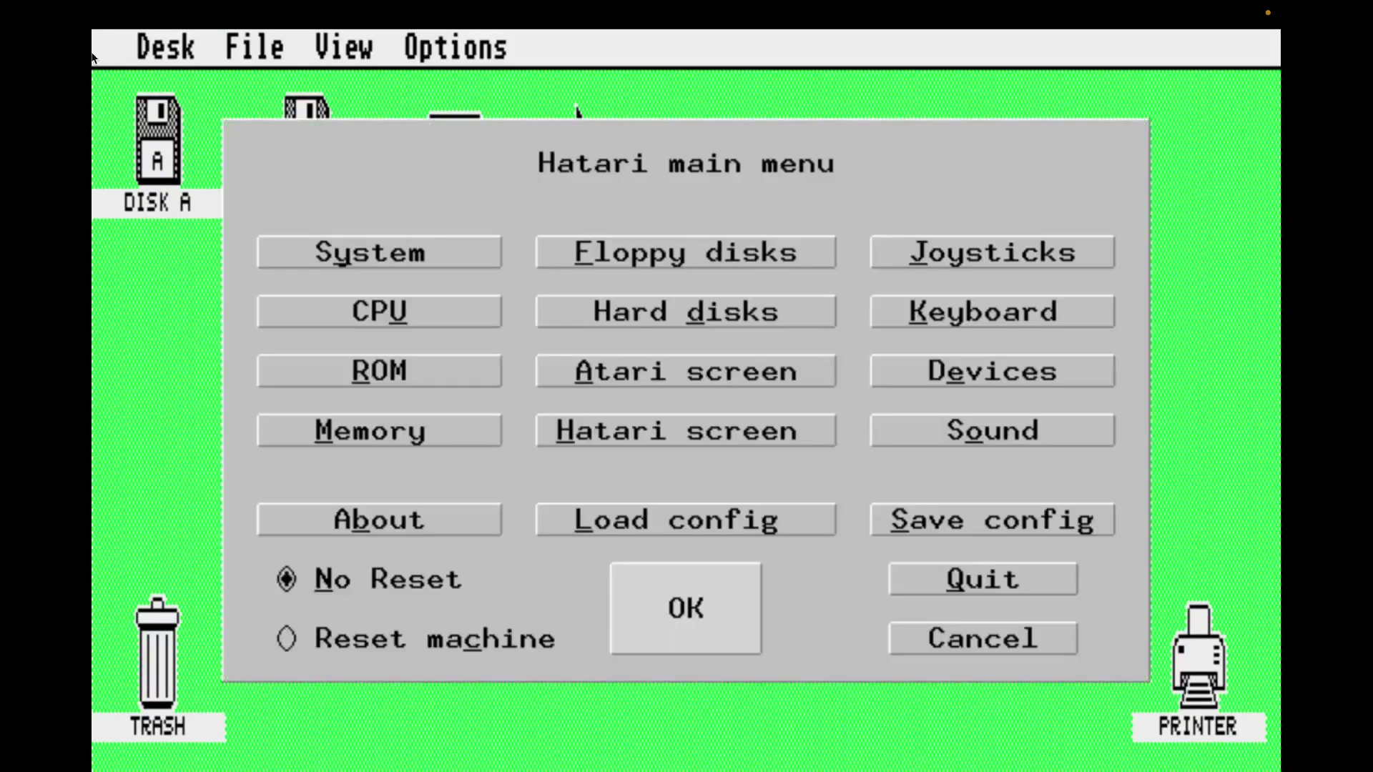
pyautogui.click(334, 253)
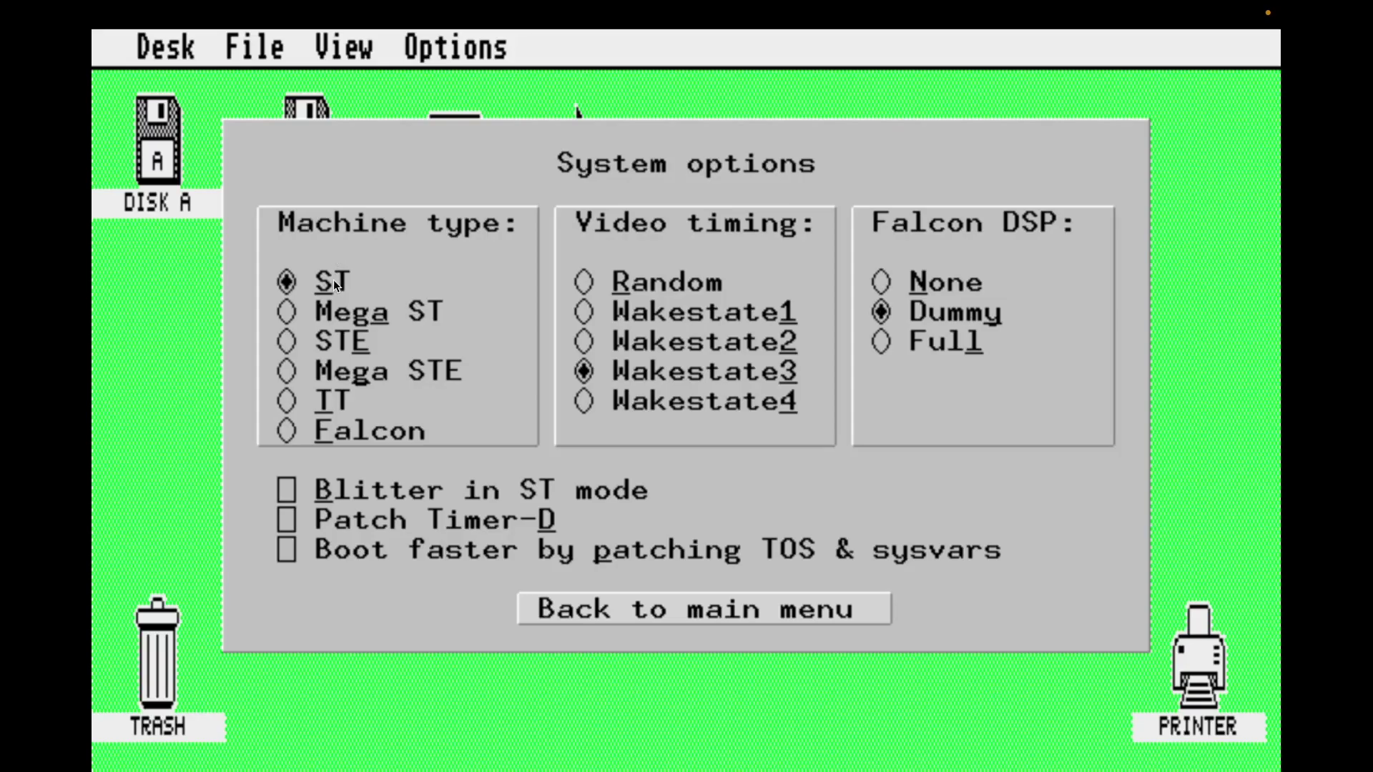
pyautogui.click(555, 594)
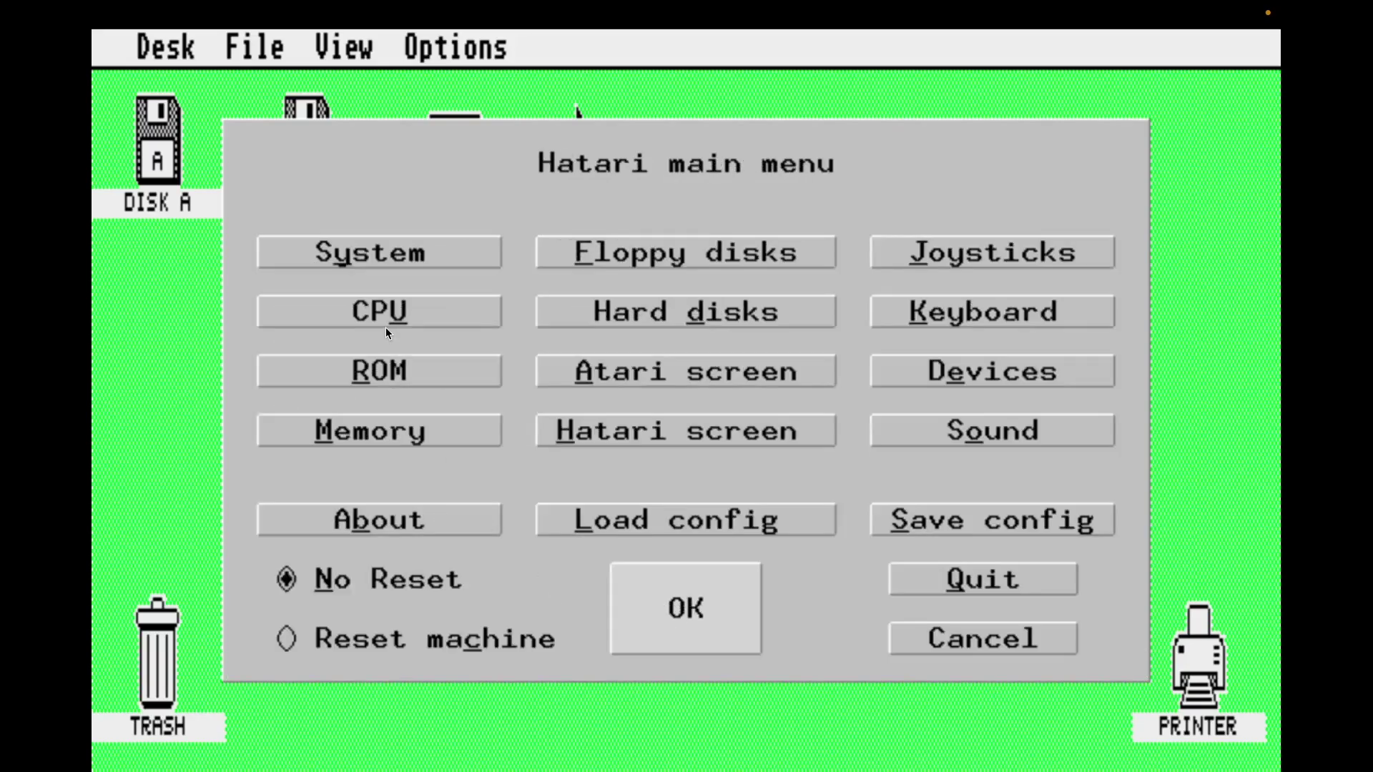
pyautogui.click(385, 325)
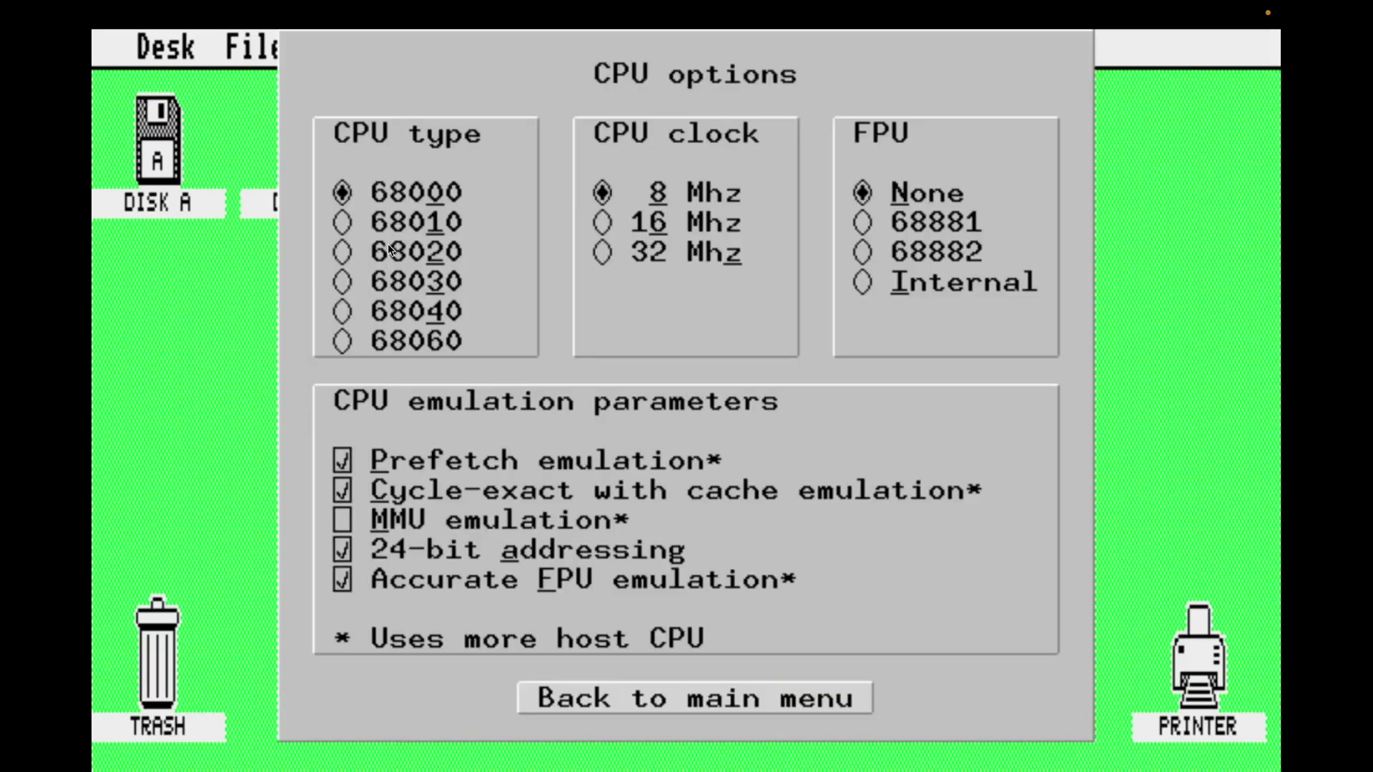
pyautogui.click(679, 706)
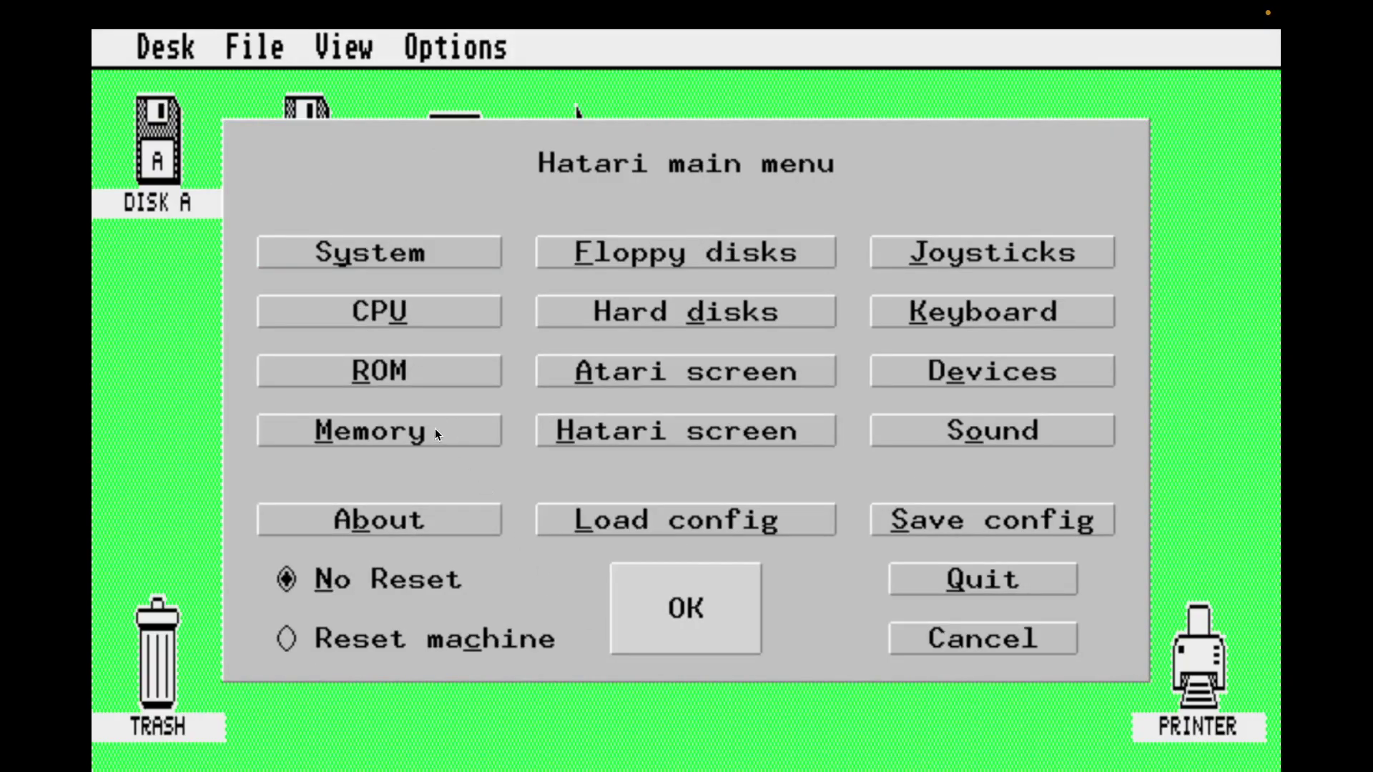
# - Review the hard disk and floppy disk image settings, and return to the emulated desktop
pyautogui.click(630, 316)
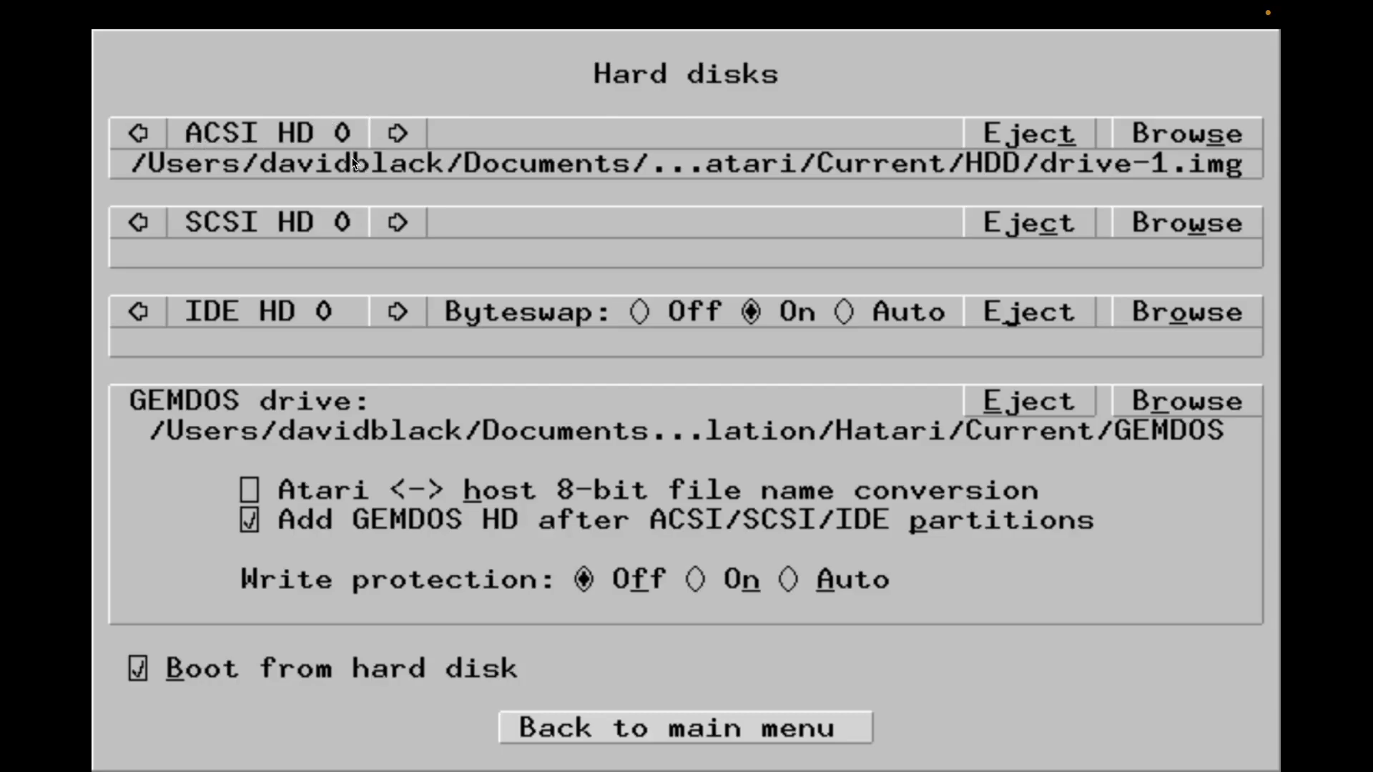
pyautogui.click(741, 730)
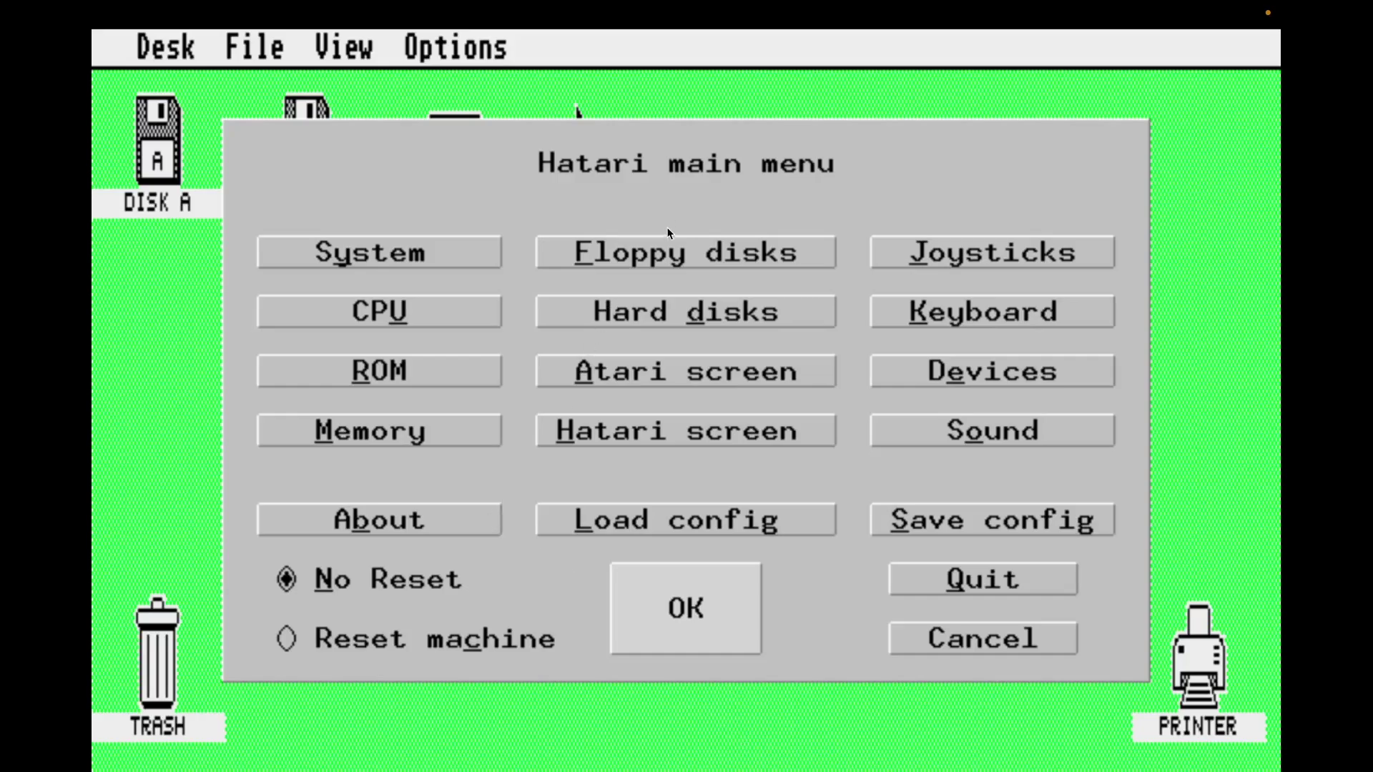
pyautogui.click(669, 253)
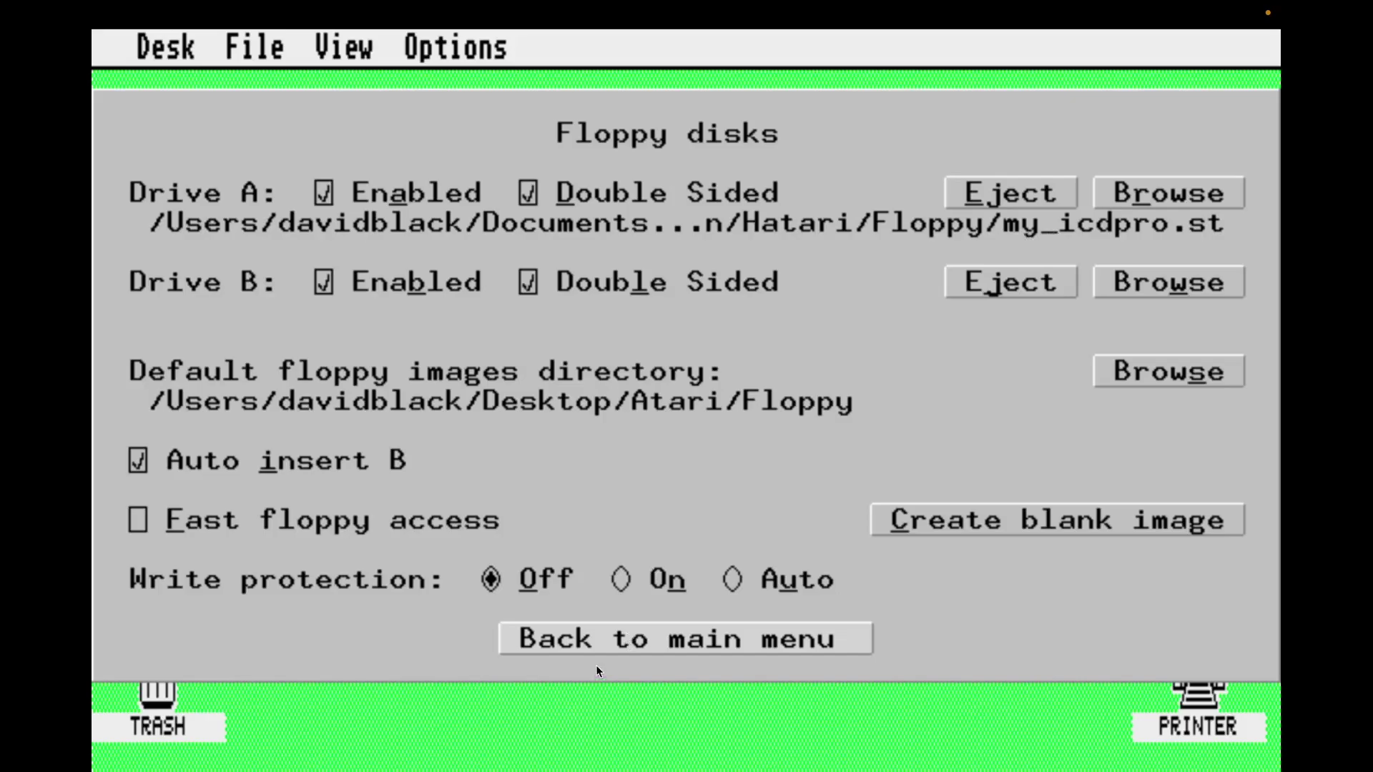
pyautogui.click(626, 642)
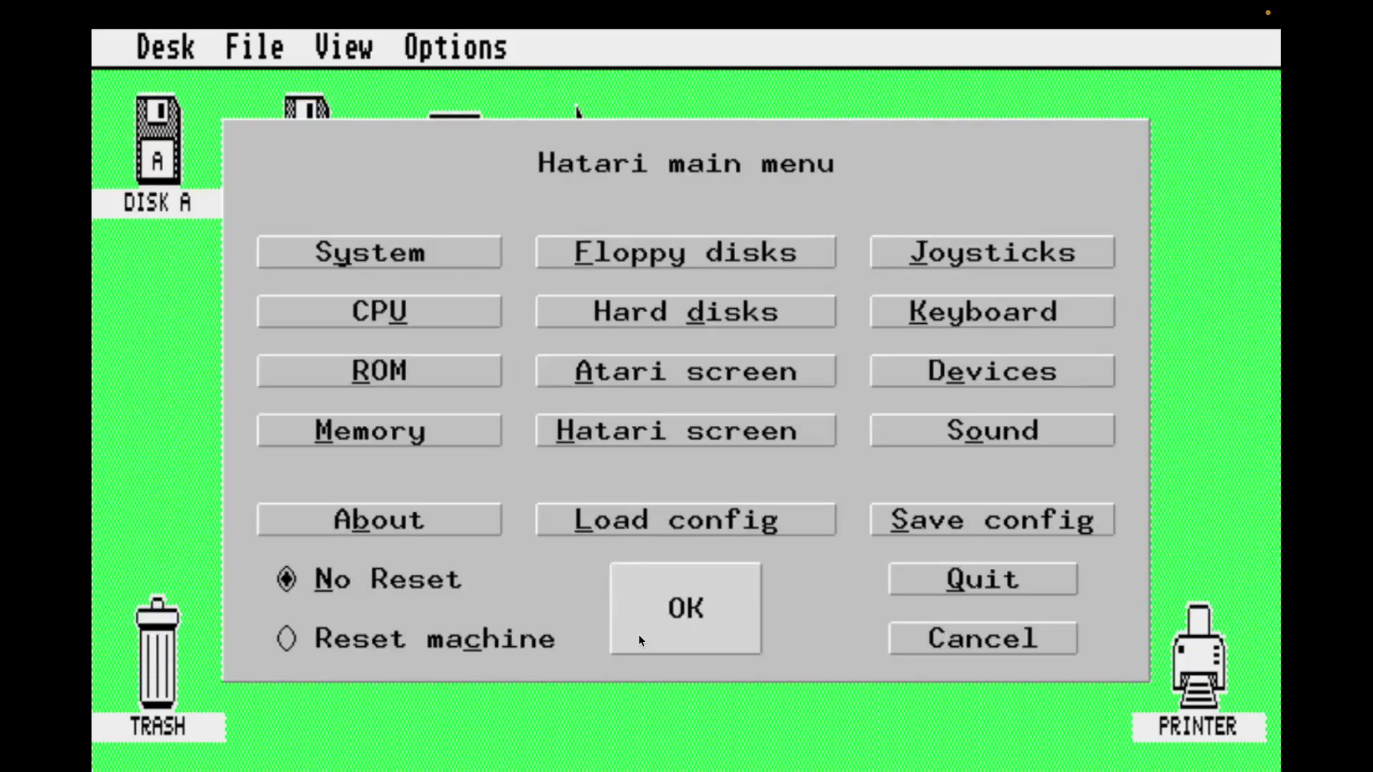
pyautogui.click(640, 639)
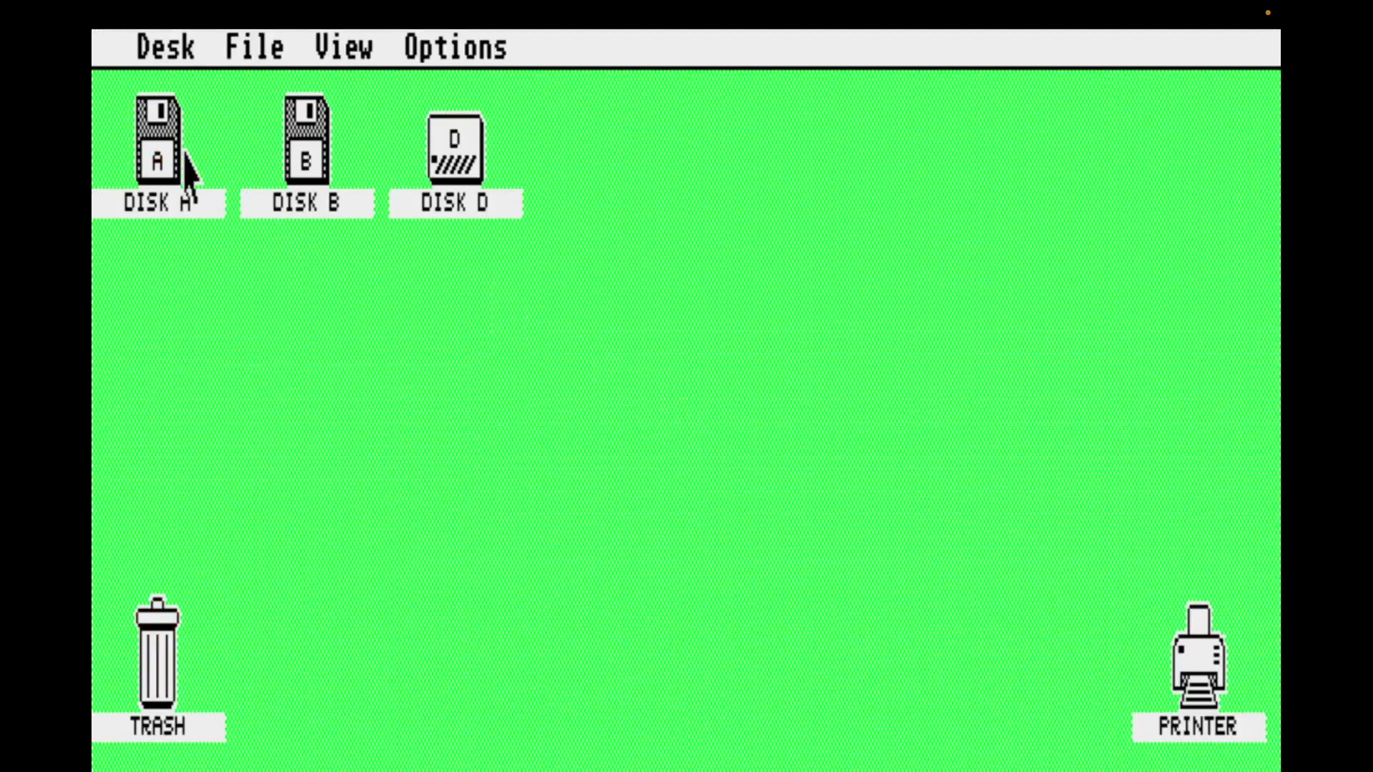
# - Launch ICDFMT.PRG from floppy disk A and continue with unit 0,0, the Hatari EmulatedHarddisk
pyautogui.doubleClick(179, 153)
pyautogui.click(659, 235)
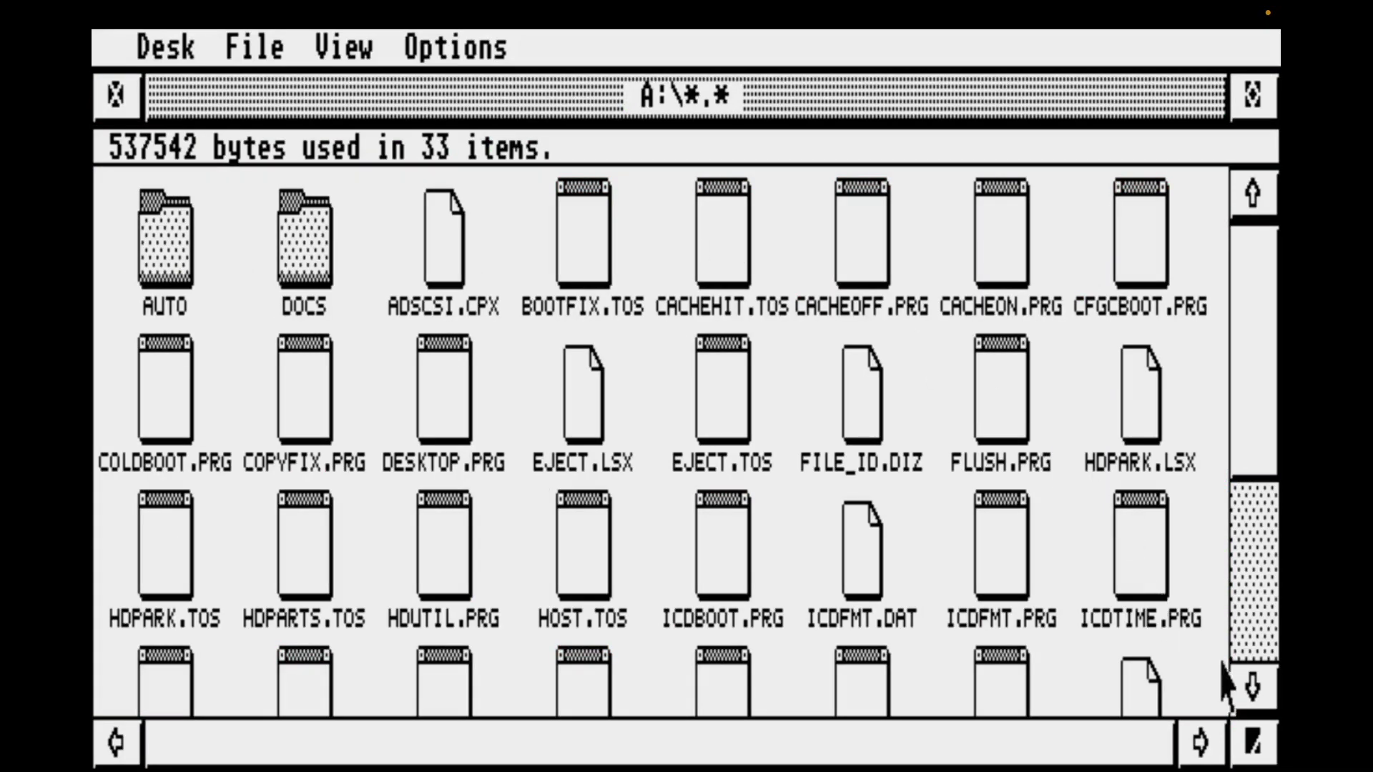
pyautogui.click(1253, 688)
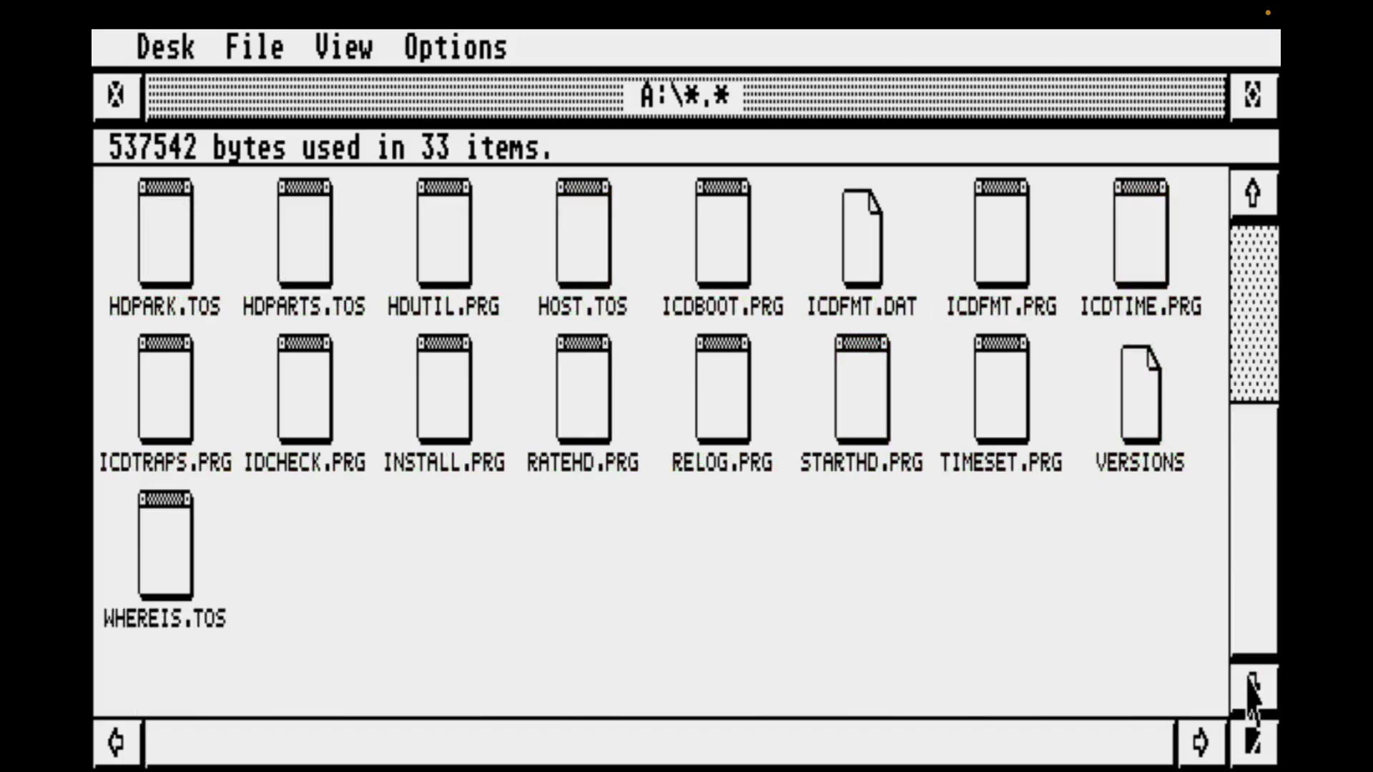
pyautogui.doubleClick(1002, 272)
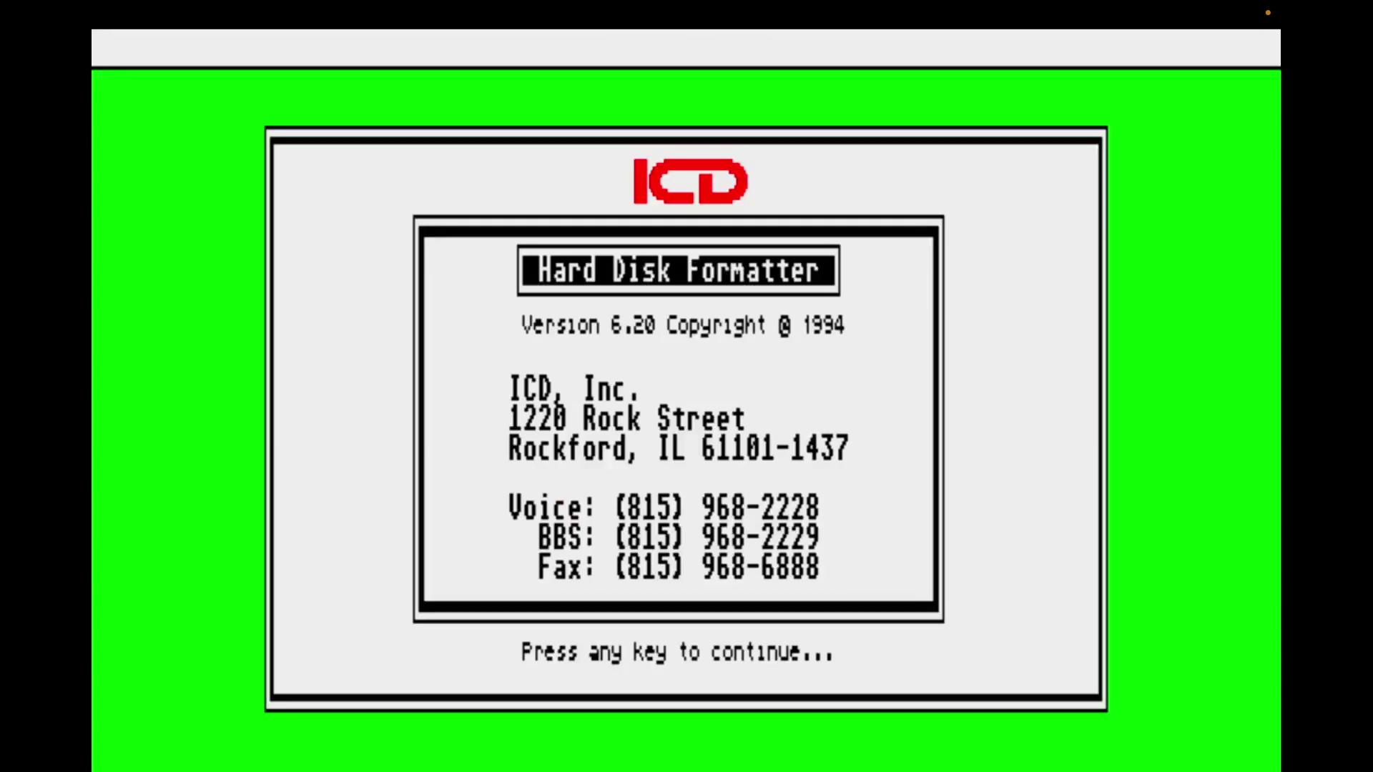
pyautogui.press('Return')
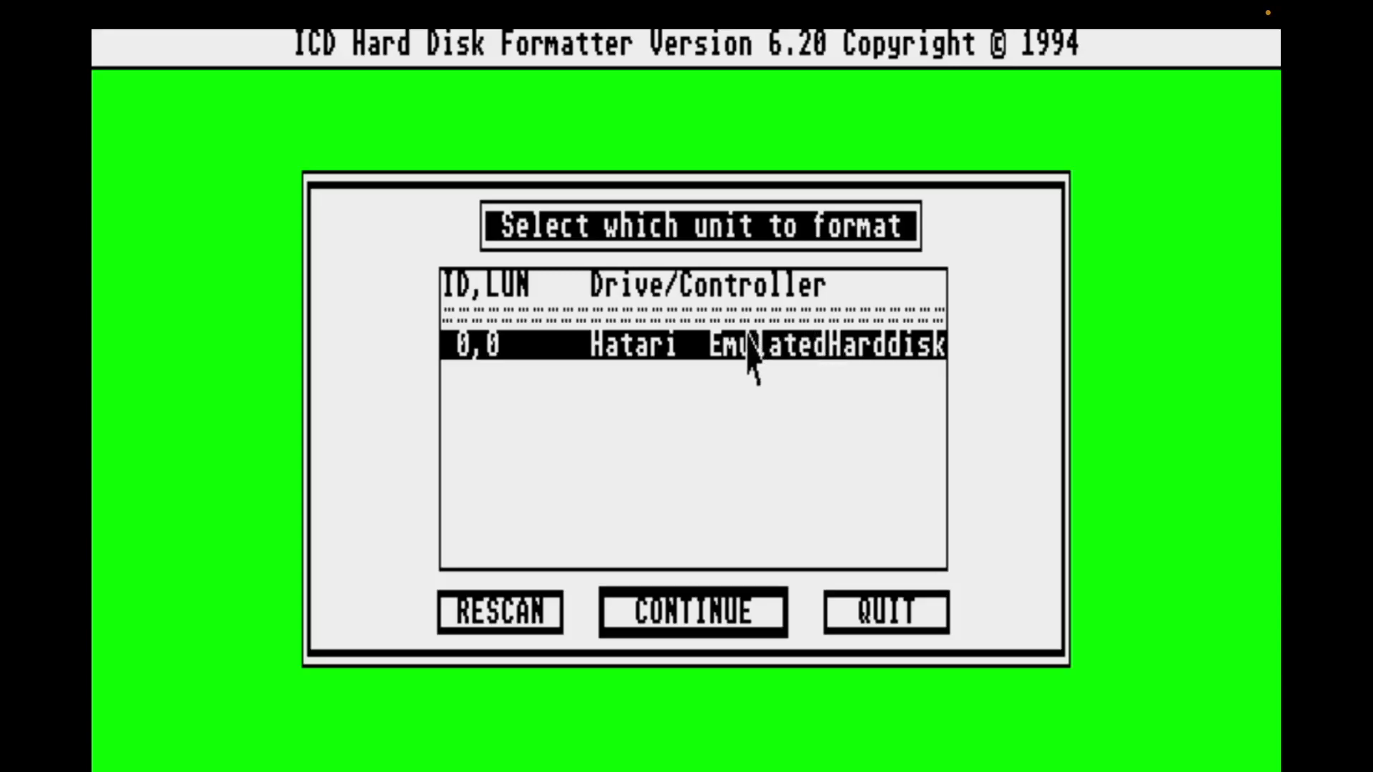
pyautogui.click(724, 608)
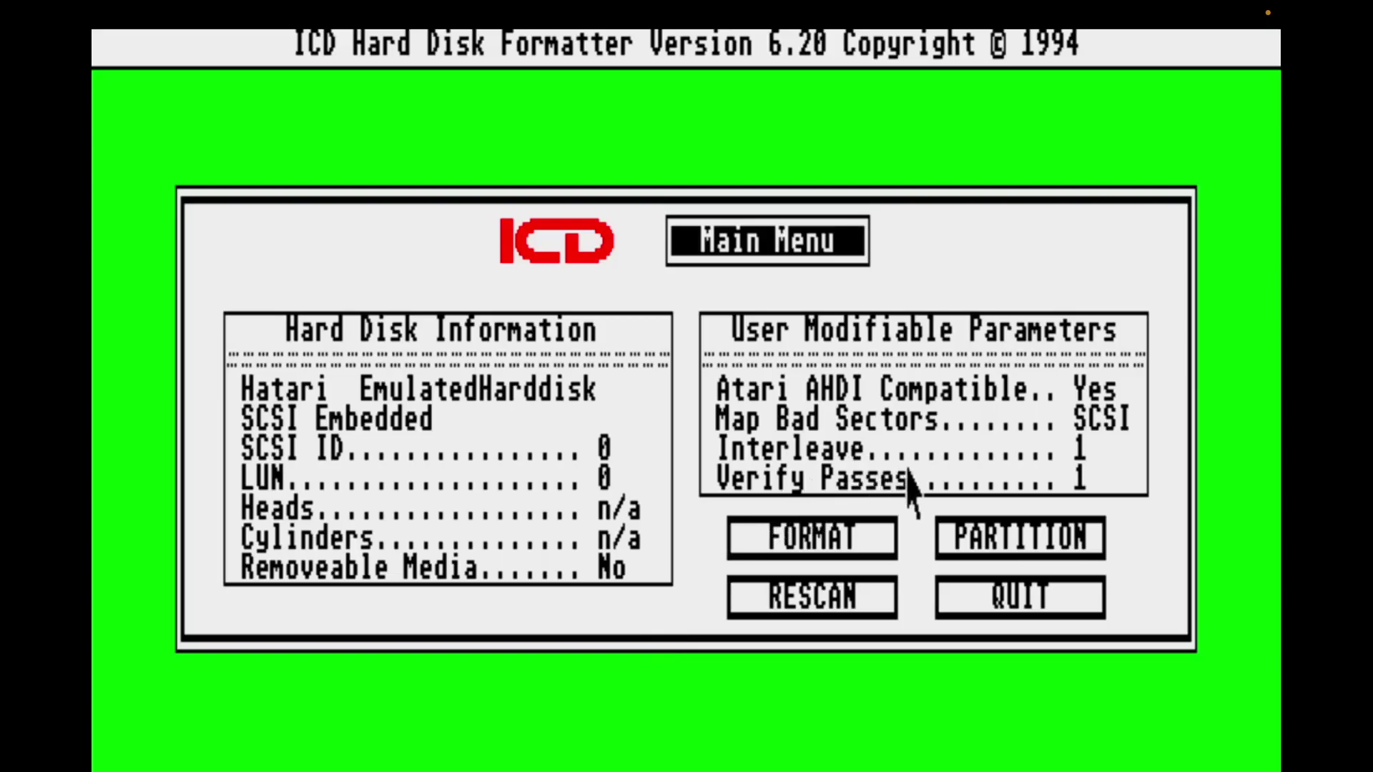
# - Set the formatter's verify passes to 0
pyautogui.click(1080, 487)
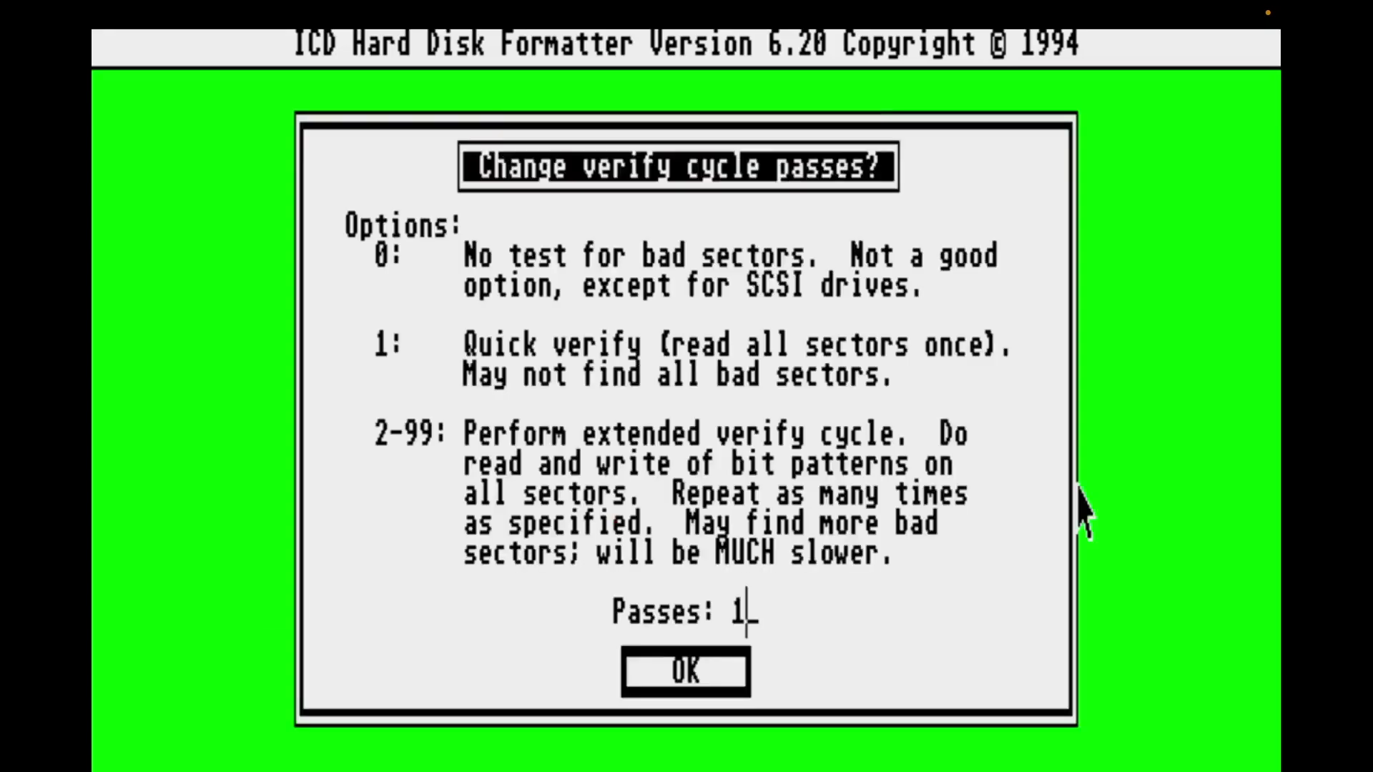
pyautogui.press('BackSpace')
pyautogui.write('0')
pyautogui.click(712, 669)
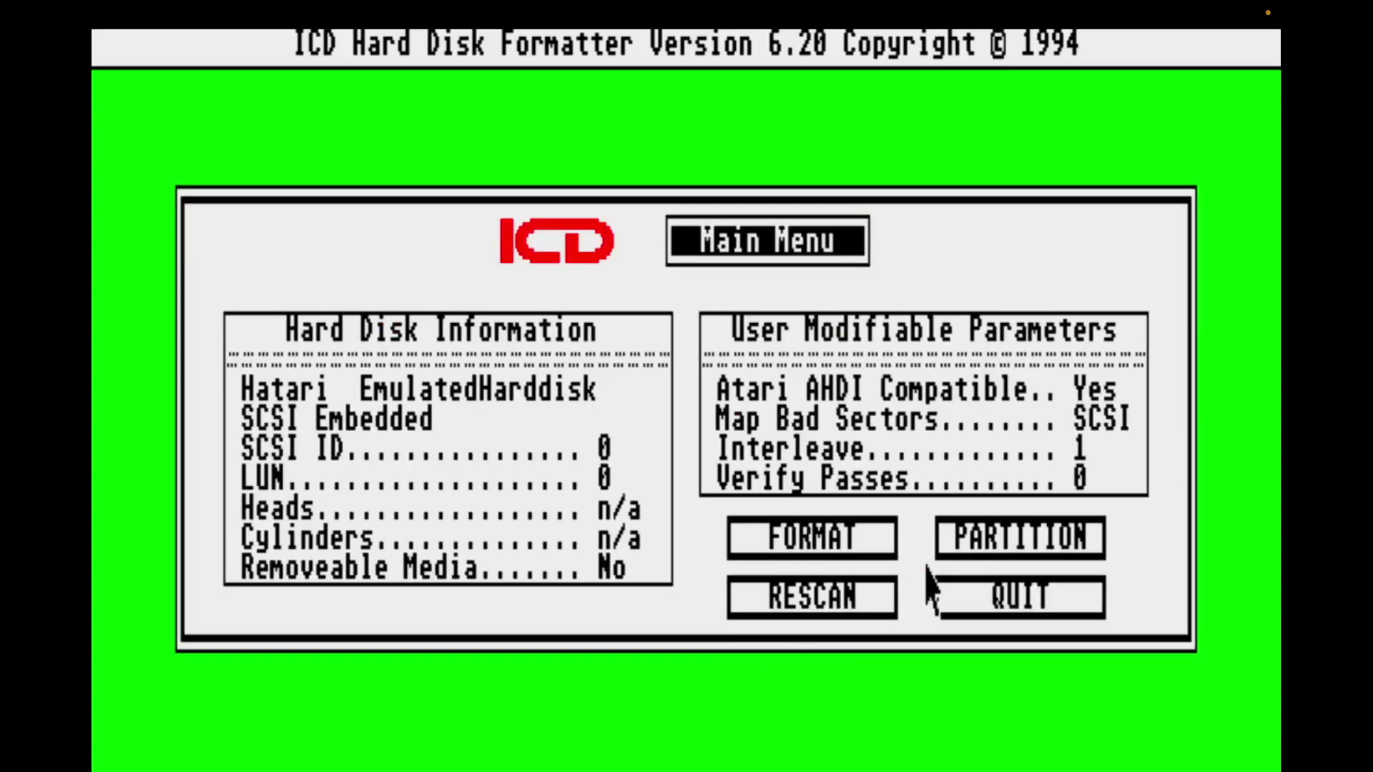
# - Clear the calculated default partitions and use Split to define one partition covering the whole disk
pyautogui.click(989, 537)
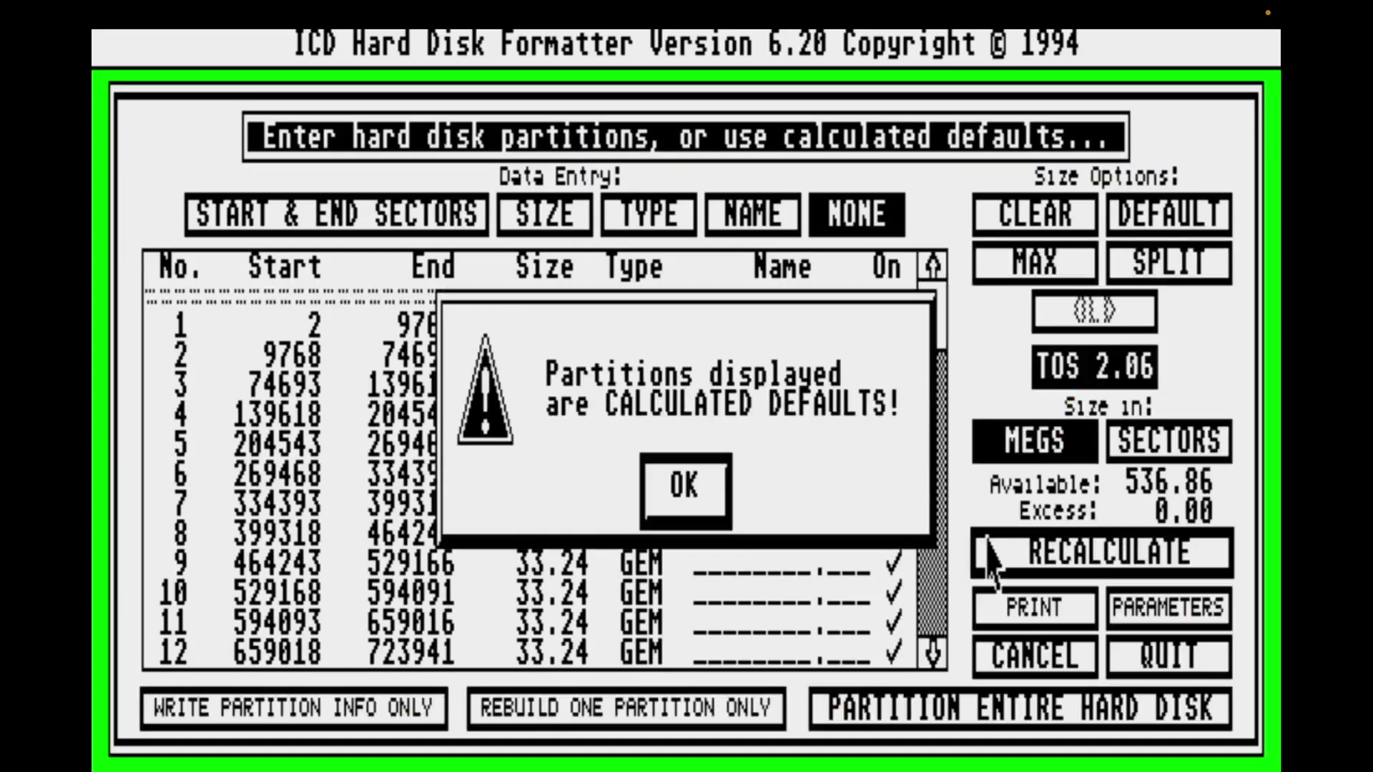
pyautogui.click(701, 510)
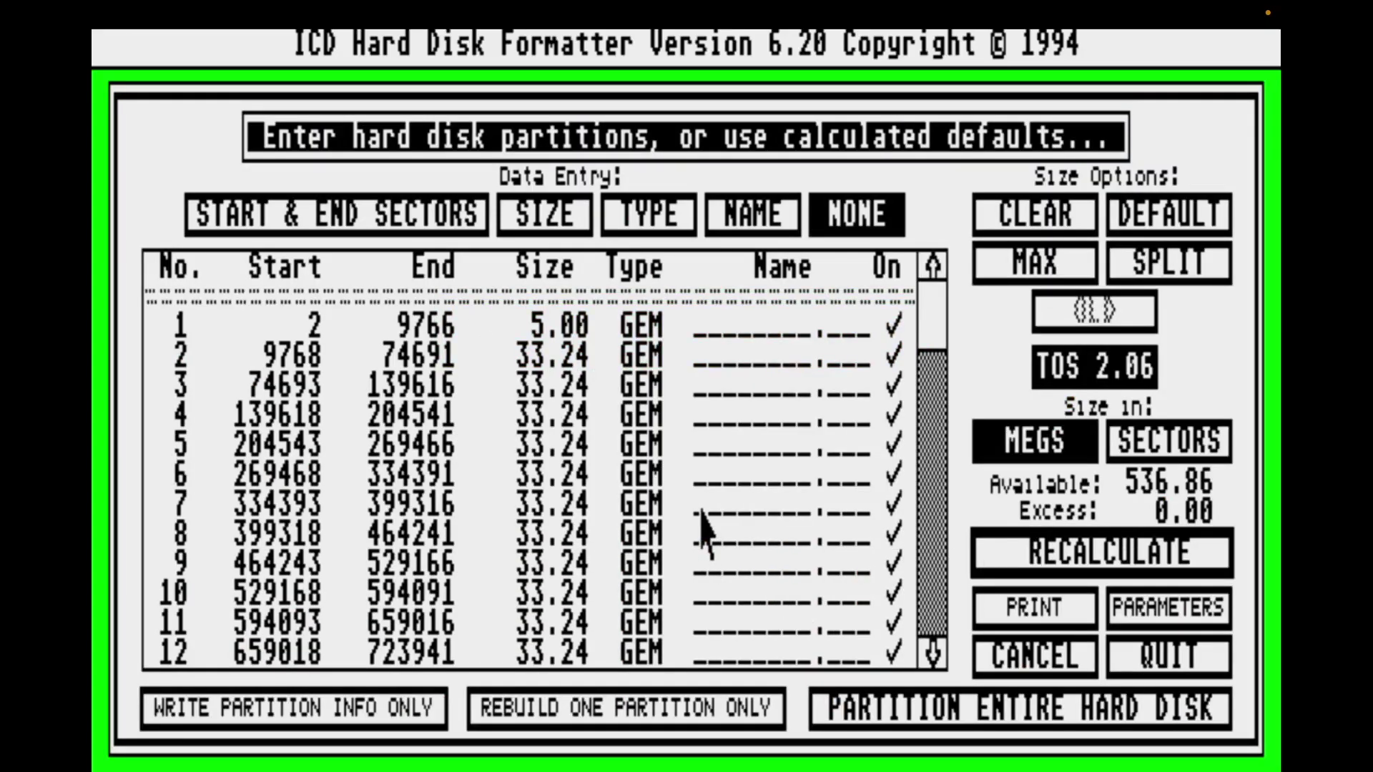
pyautogui.click(1005, 213)
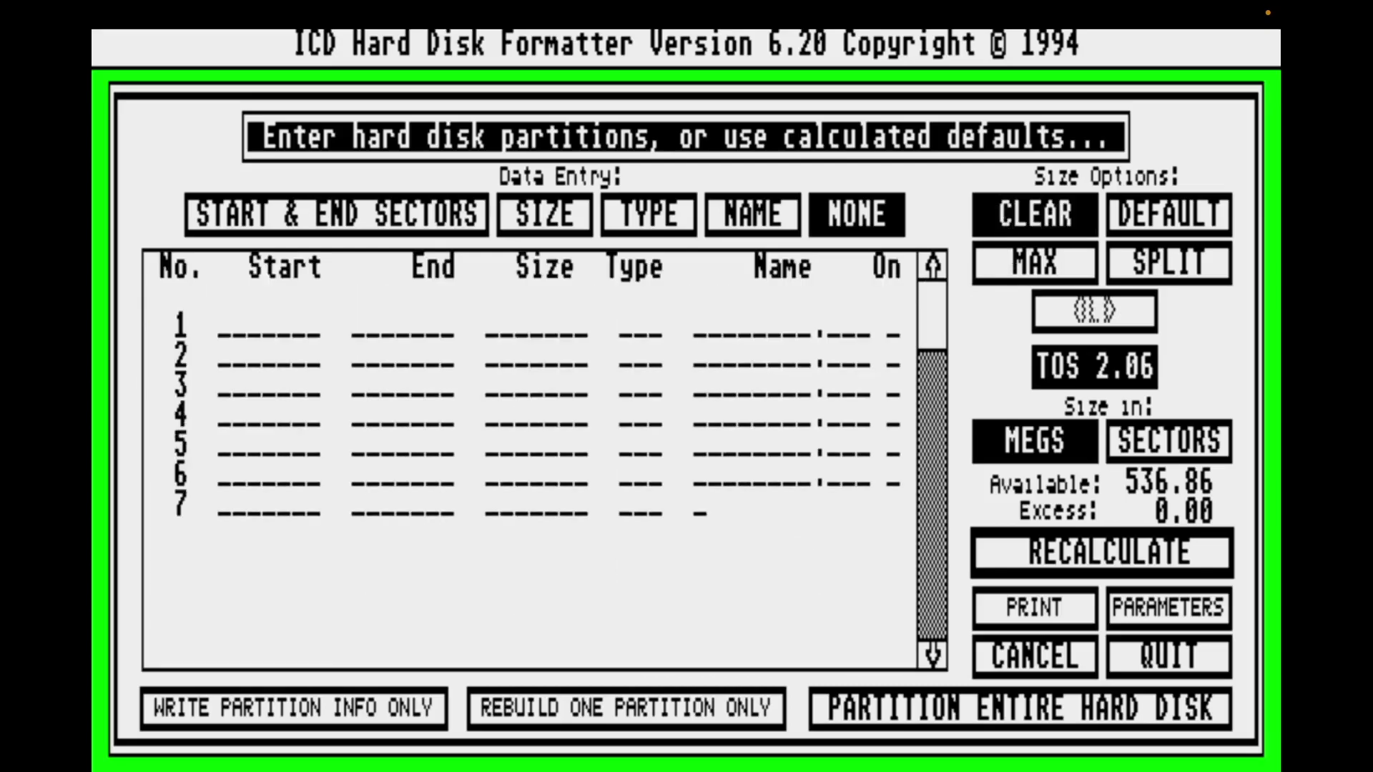
pyautogui.click(1130, 264)
pyautogui.click(592, 479)
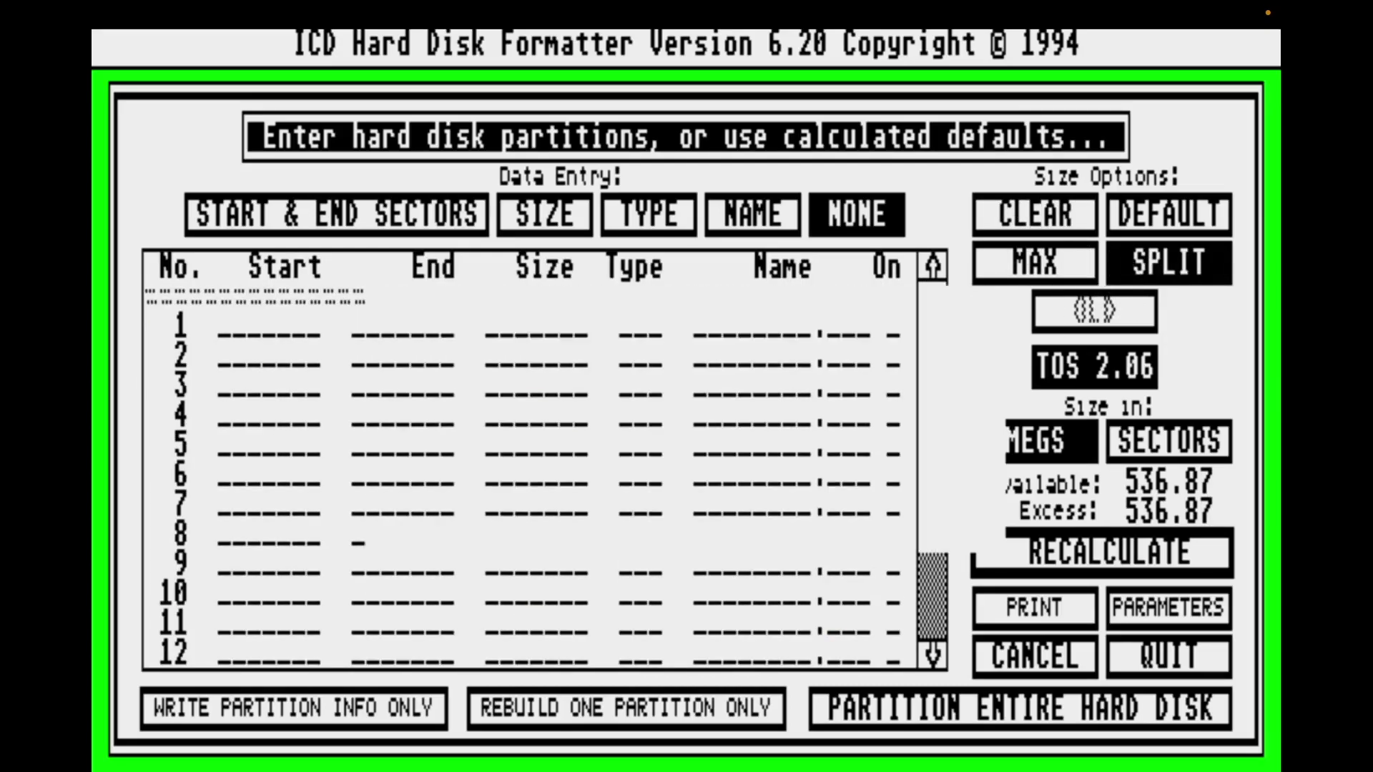
# - Set the type of partition 1 to RAW
pyautogui.click(649, 213)
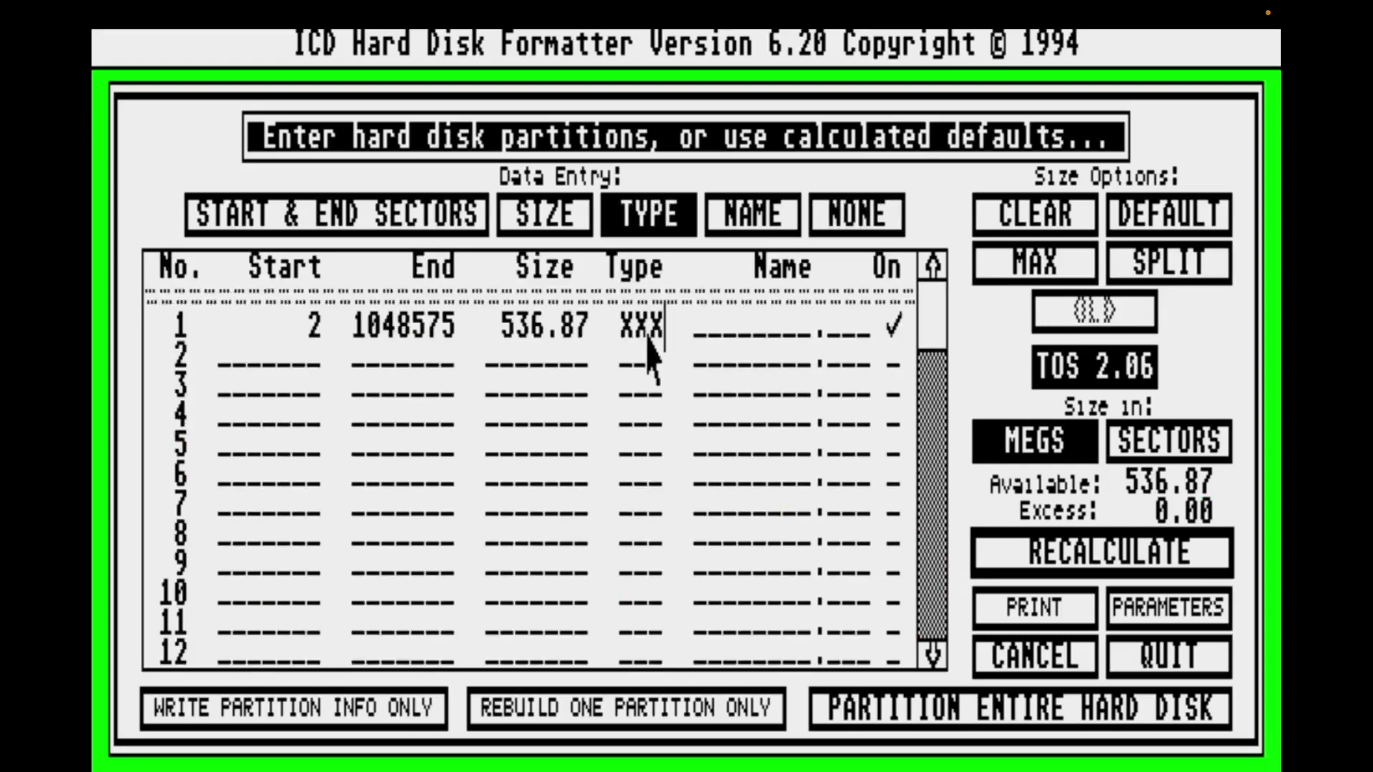
pyautogui.press('BackSpace')
pyautogui.press('BackSpace')
pyautogui.press('BackSpace')
pyautogui.write('RAW')
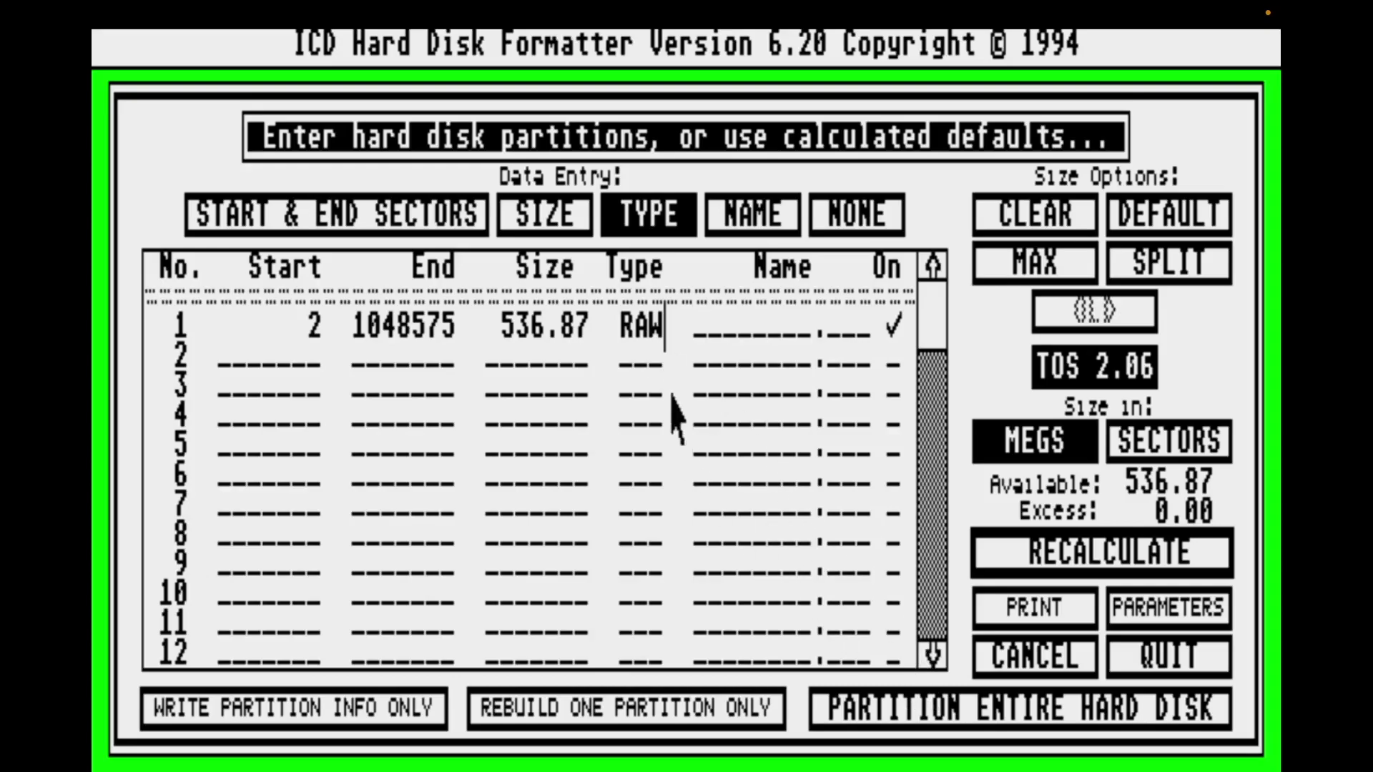
# - Partition the entire hard disk and confirm that its existing data may be destroyed
pyautogui.click(1041, 705)
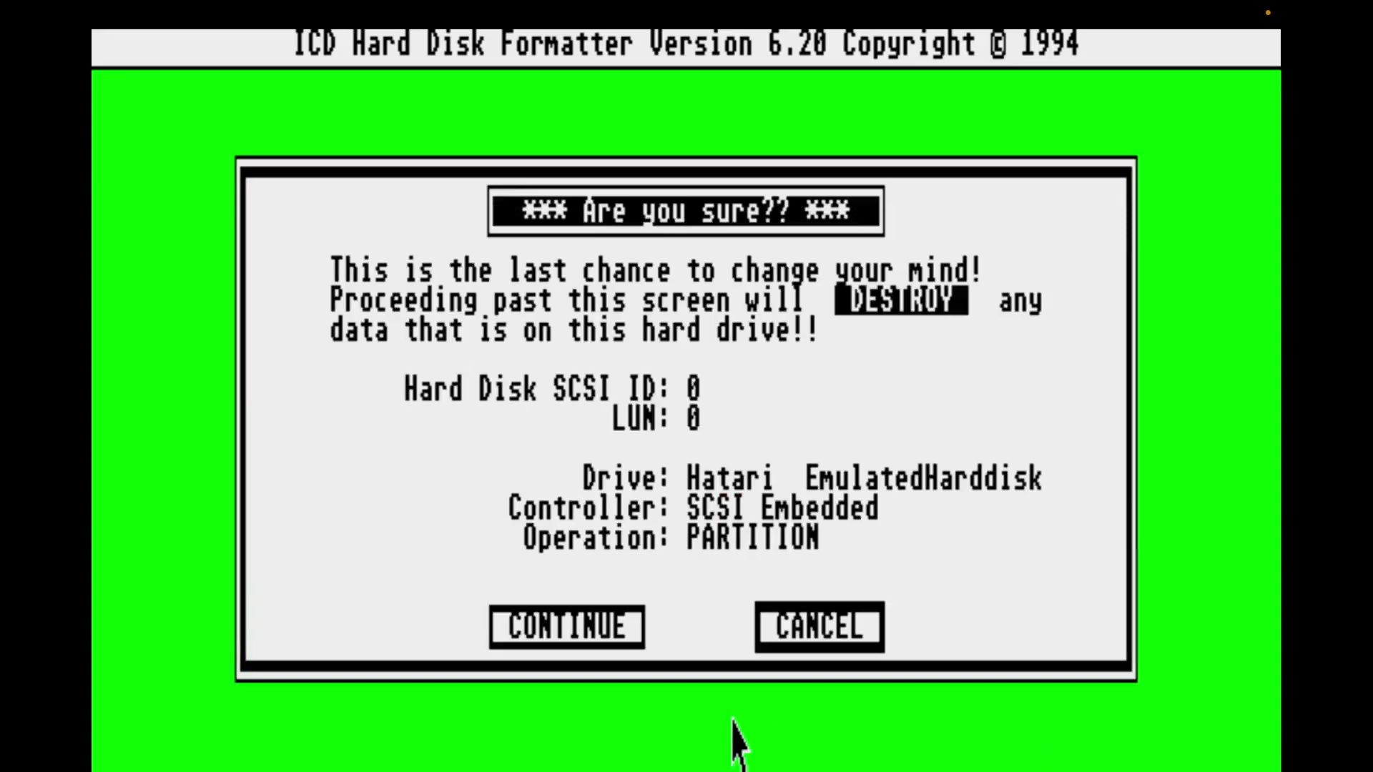
pyautogui.click(603, 637)
pyautogui.click(683, 540)
pyautogui.click(744, 522)
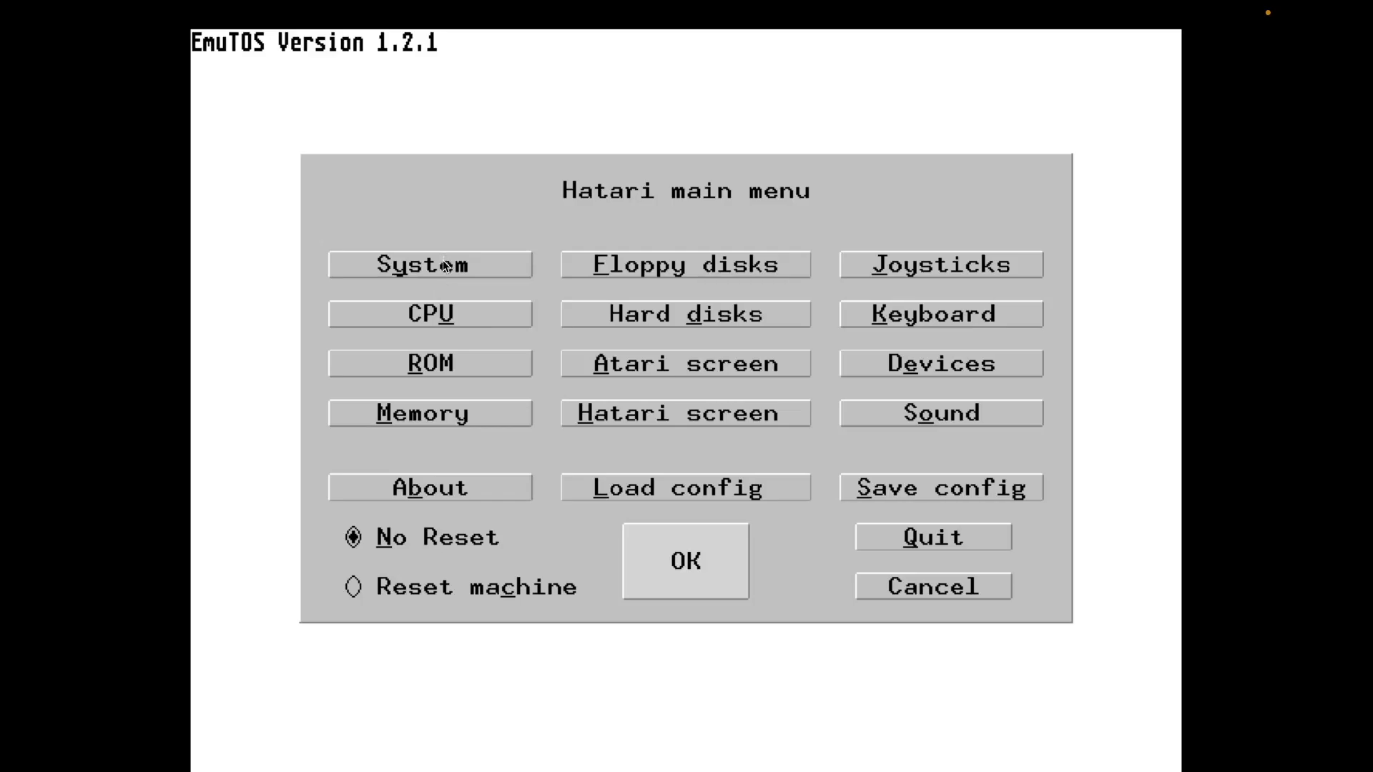
# - Review Hatari's machine type and CPU options, then check the drive images assigned to SCSI HD 0 and the next SCSI disk
pyautogui.click(444, 265)
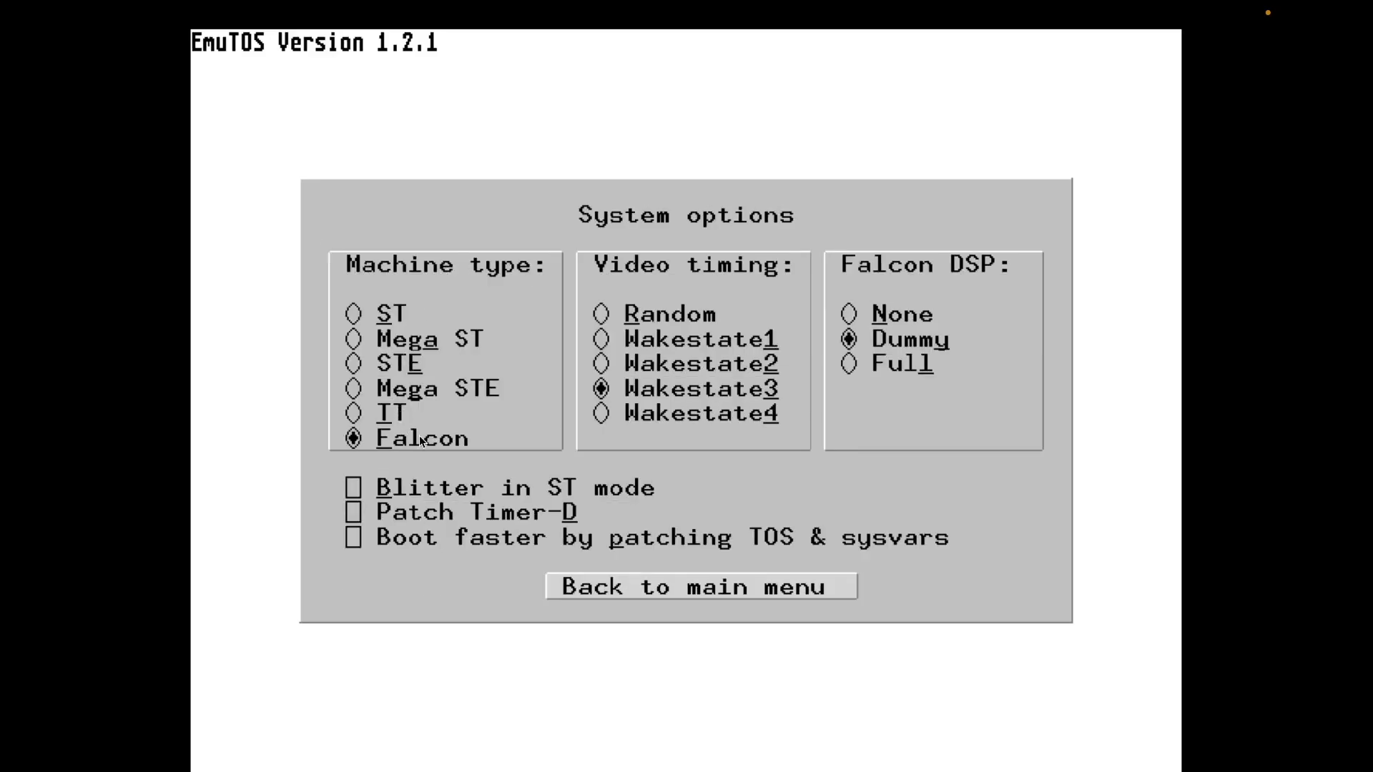
pyautogui.click(653, 588)
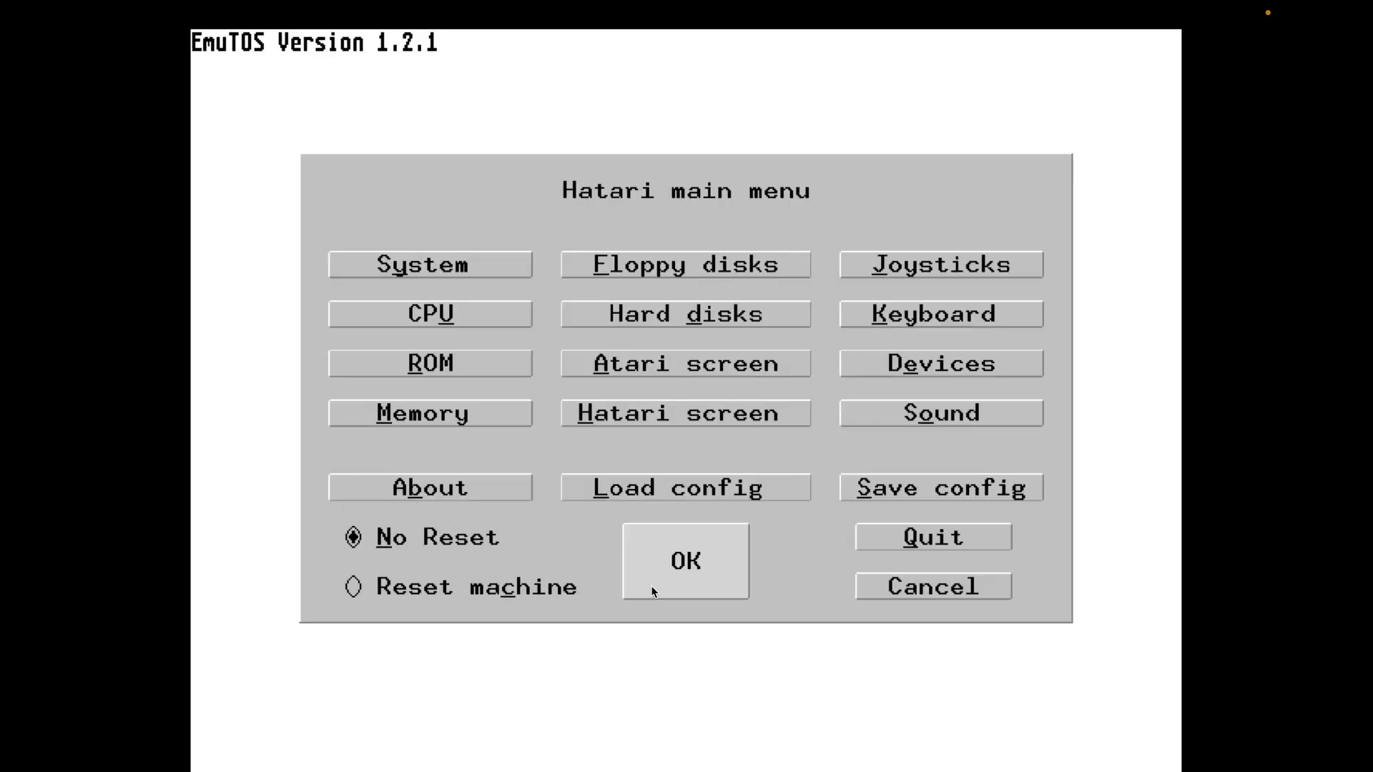
pyautogui.click(448, 323)
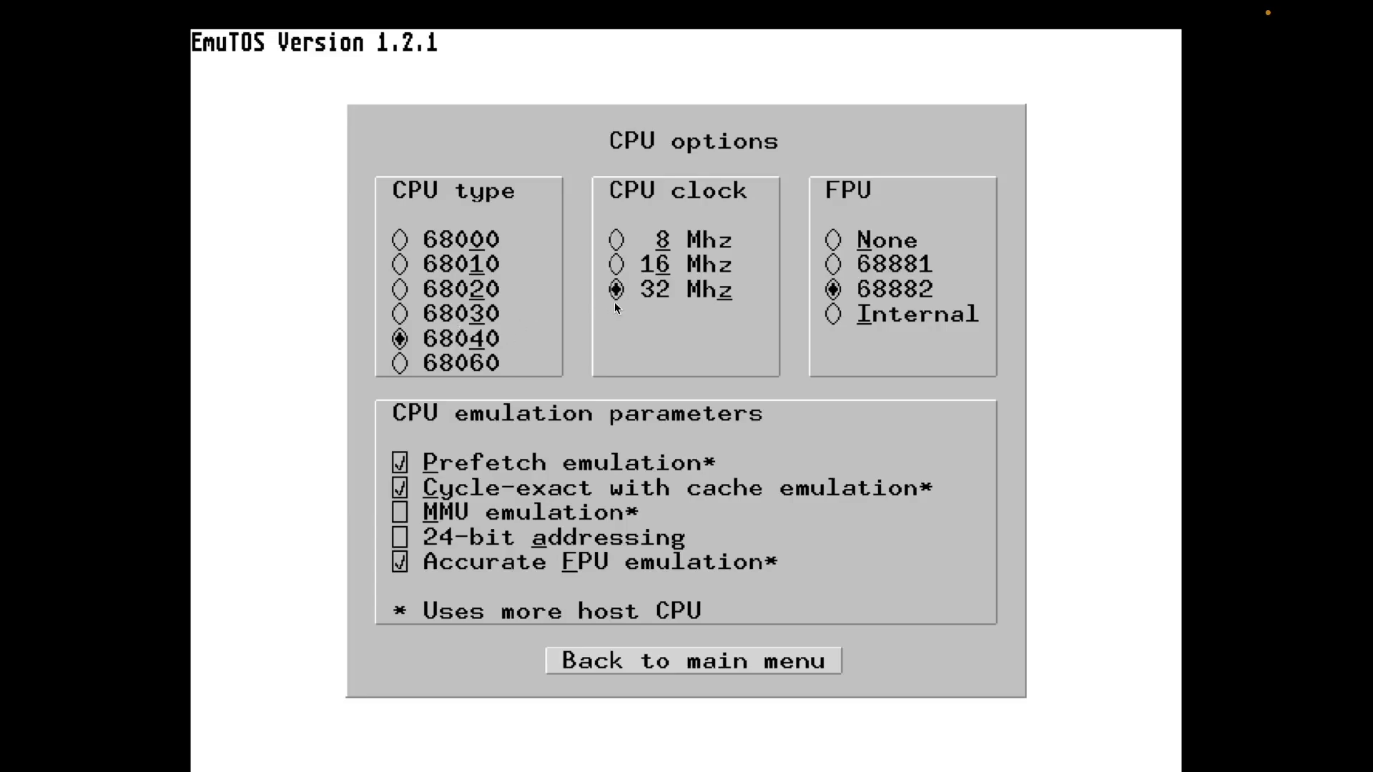
pyautogui.click(594, 667)
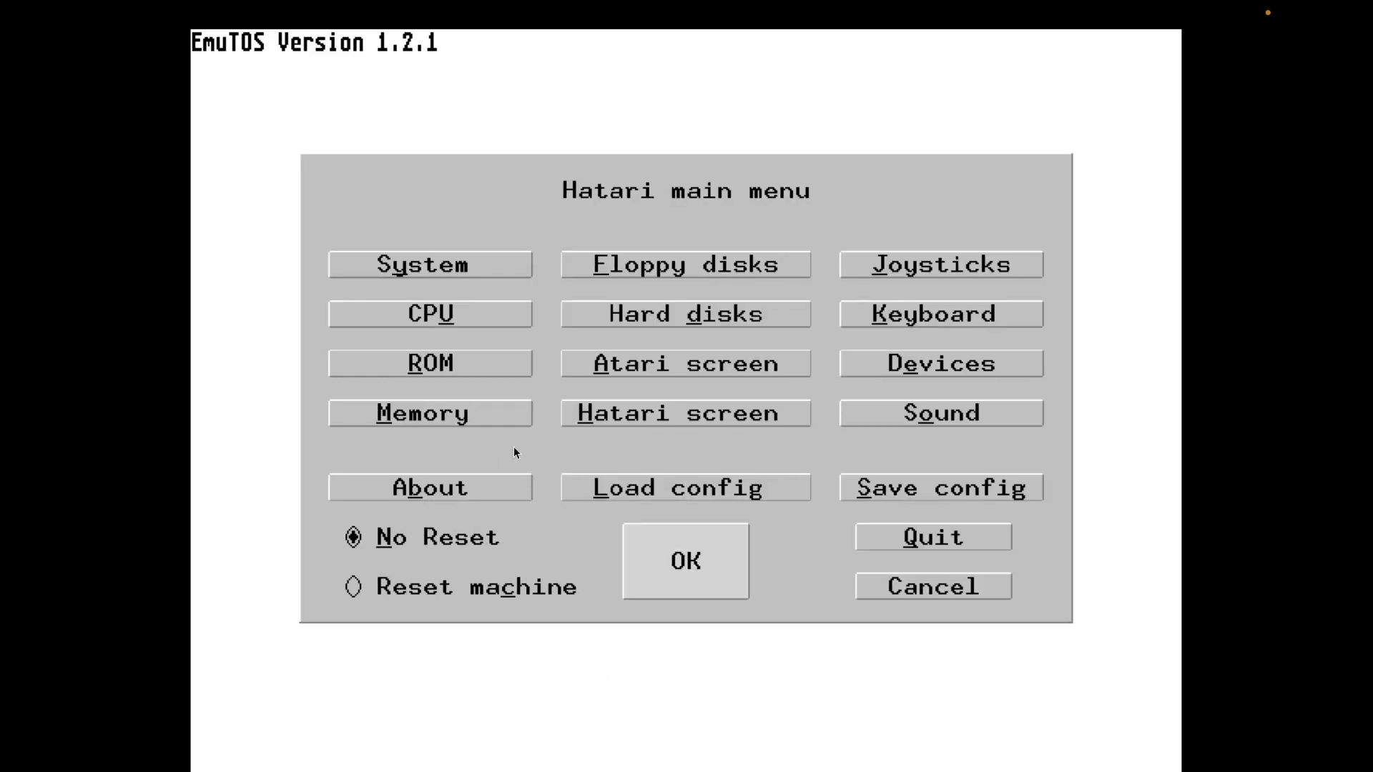
pyautogui.hotkey('alt', 'd')
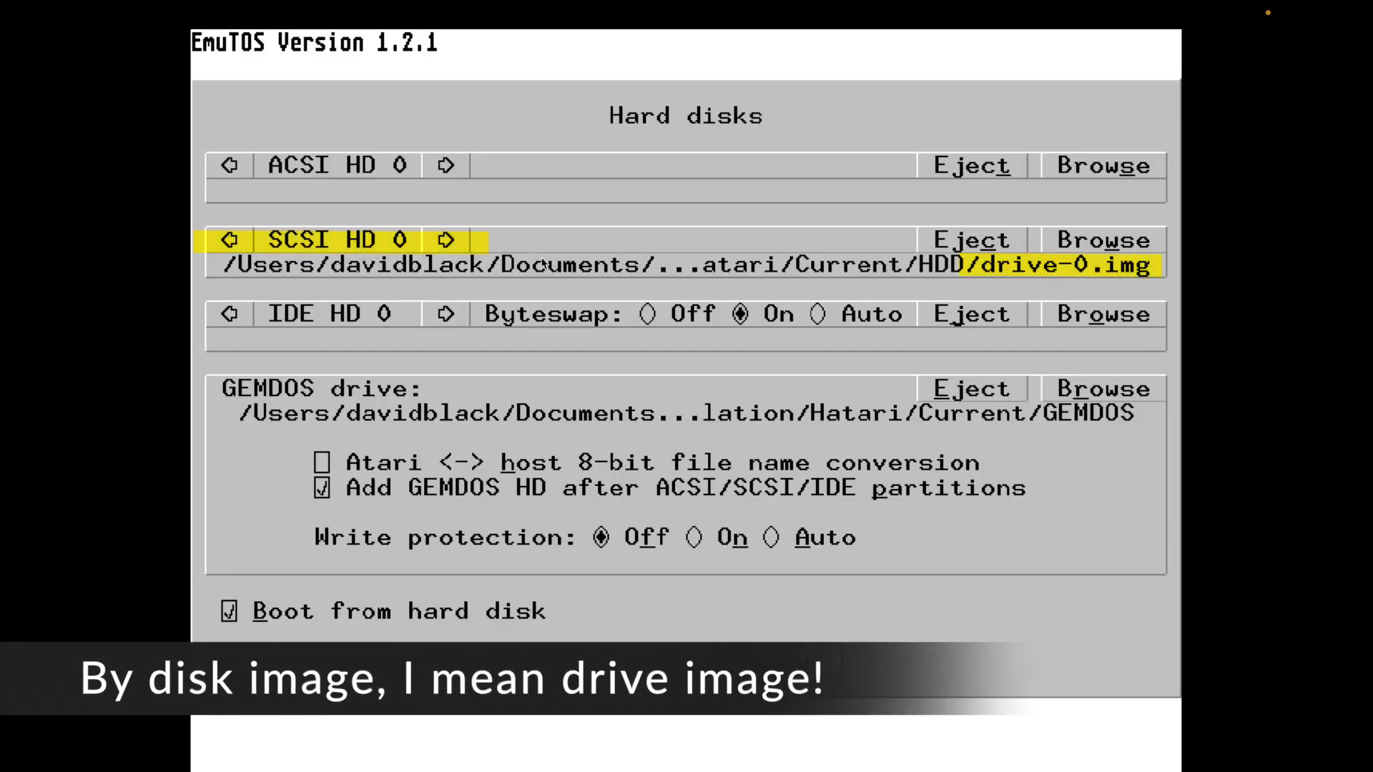
pyautogui.click(451, 241)
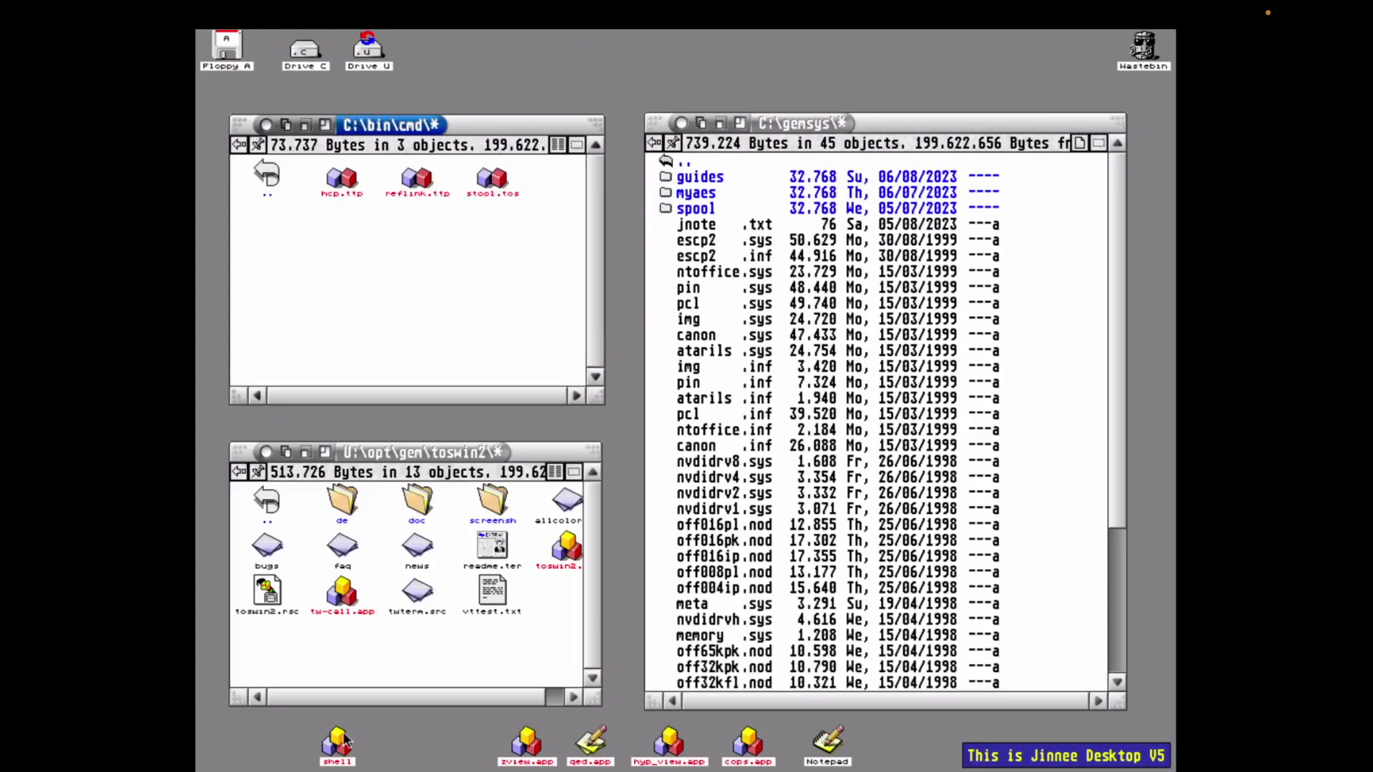
# - Open a bash shell from the desktop, move its window towards the middle of the screen, and list the root directory
pyautogui.doubleClick(340, 741)
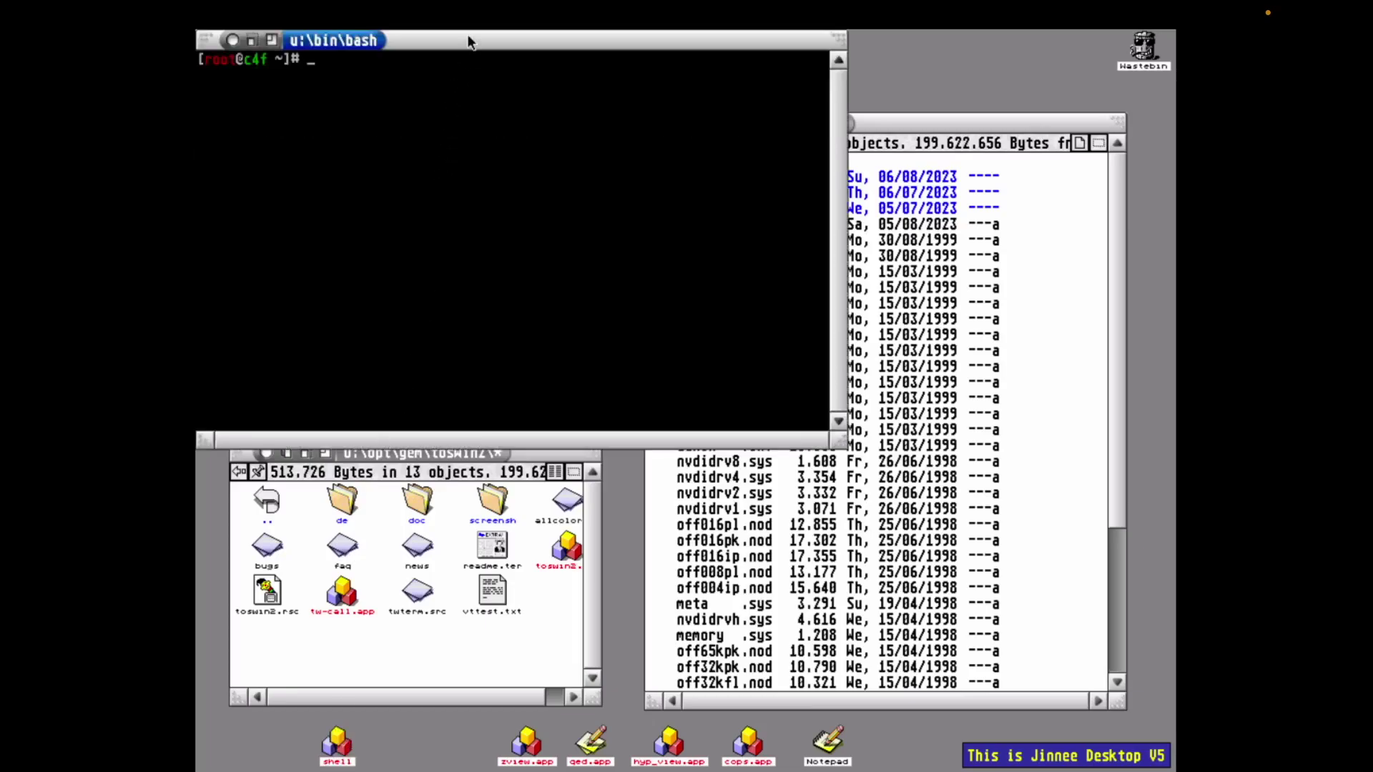
pyautogui.moveTo(468, 39); pyautogui.dragTo(651, 101)
pyautogui.write('ls ')
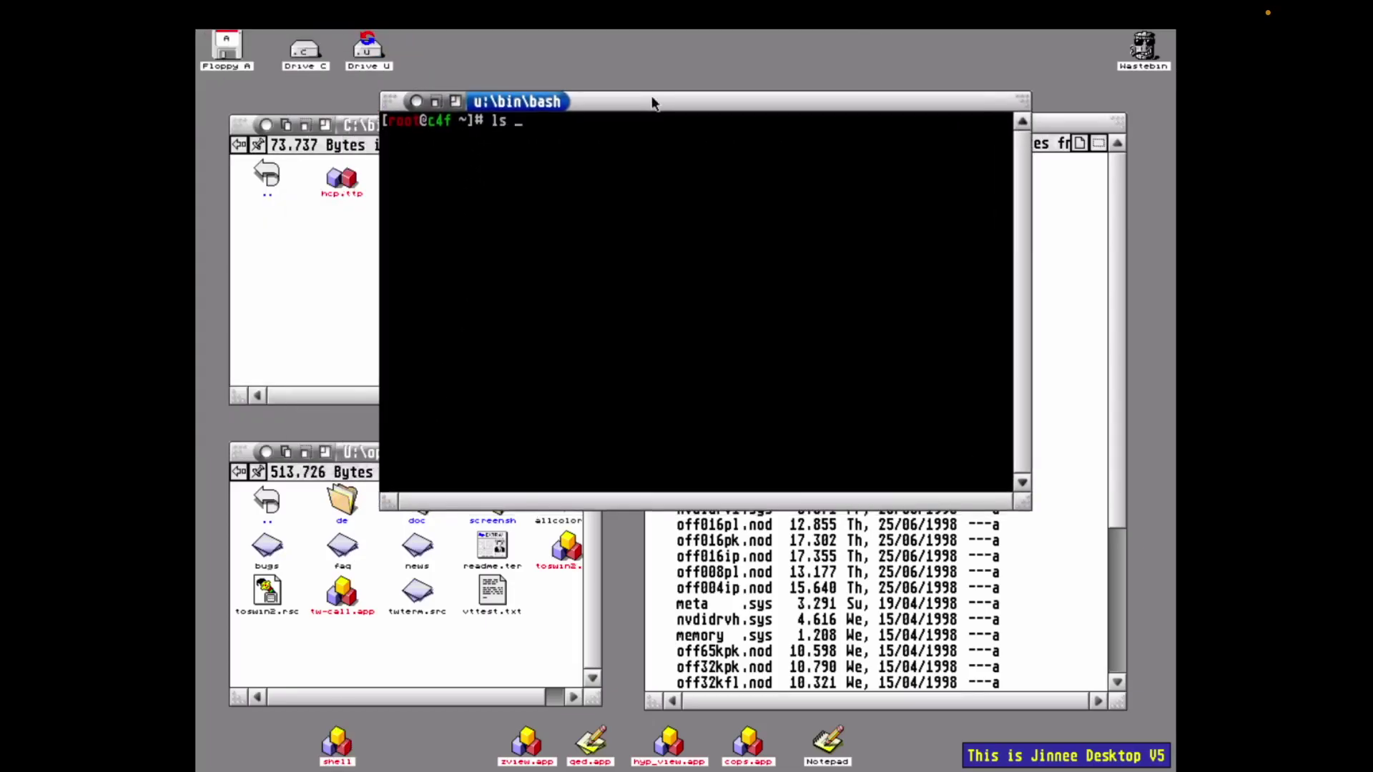
pyautogui.write('/')
pyautogui.press('Return')
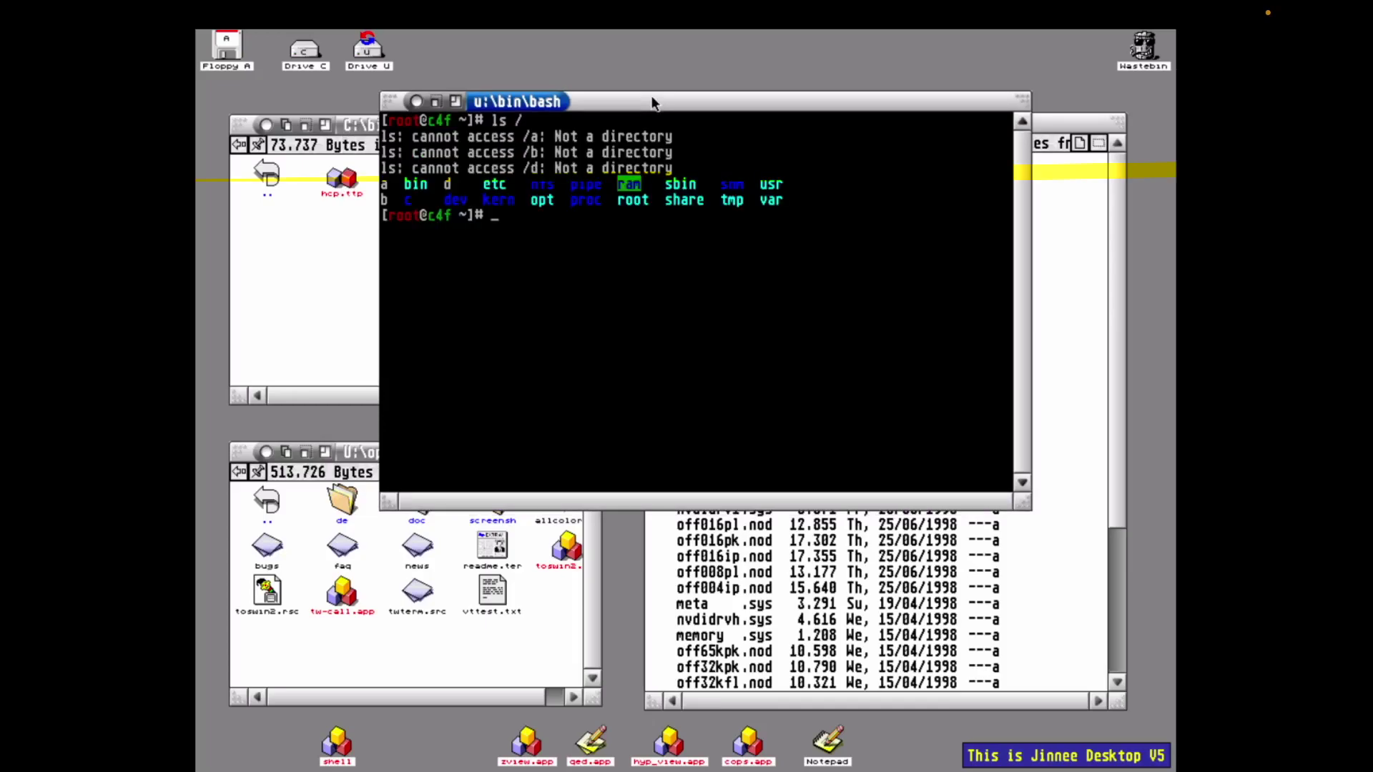
# - Try to list the contents of /d in the shell
pyautogui.write('ls /d')
pyautogui.press('Return')
pyautogui.press('Return')
pyautogui.press('Return')
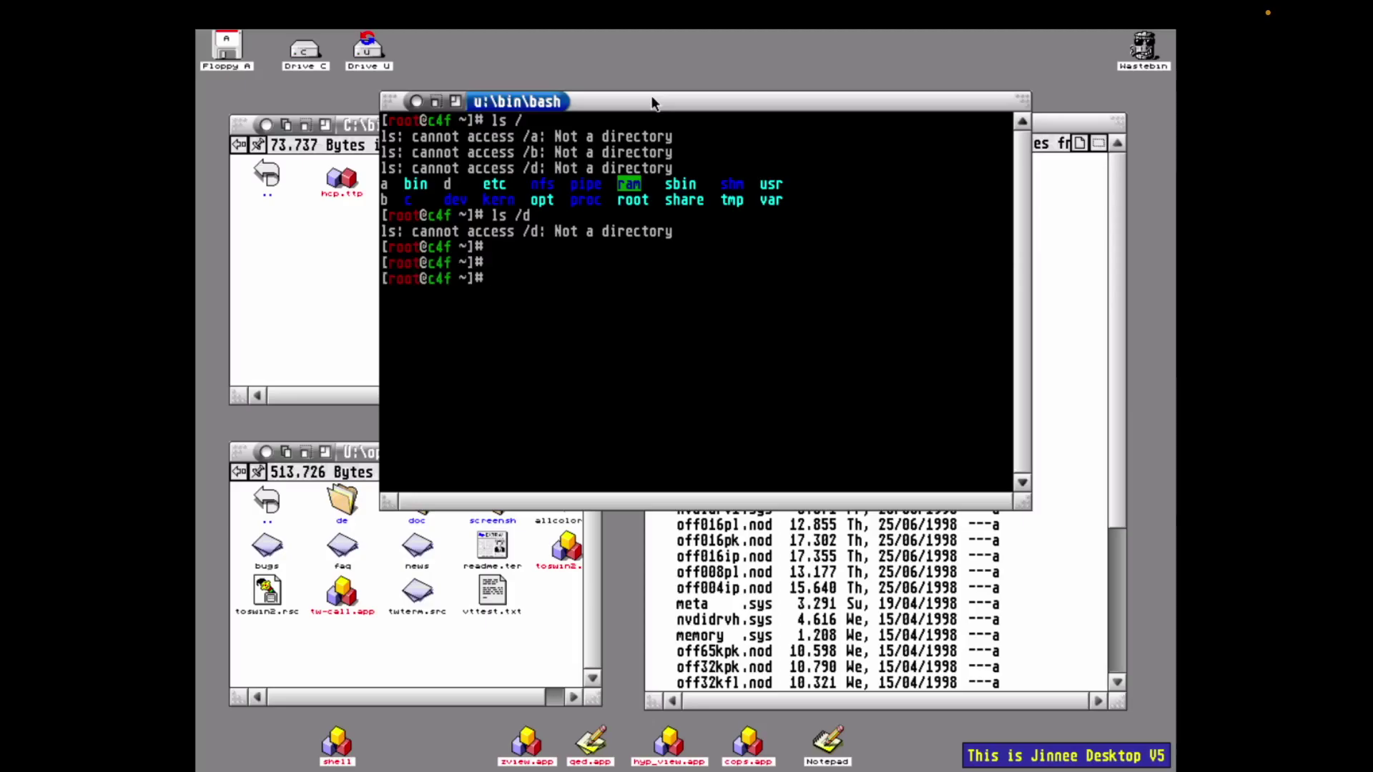
# - Display the usage options of the mke2fs command
pyautogui.write('mke2fs')
pyautogui.press('Return')
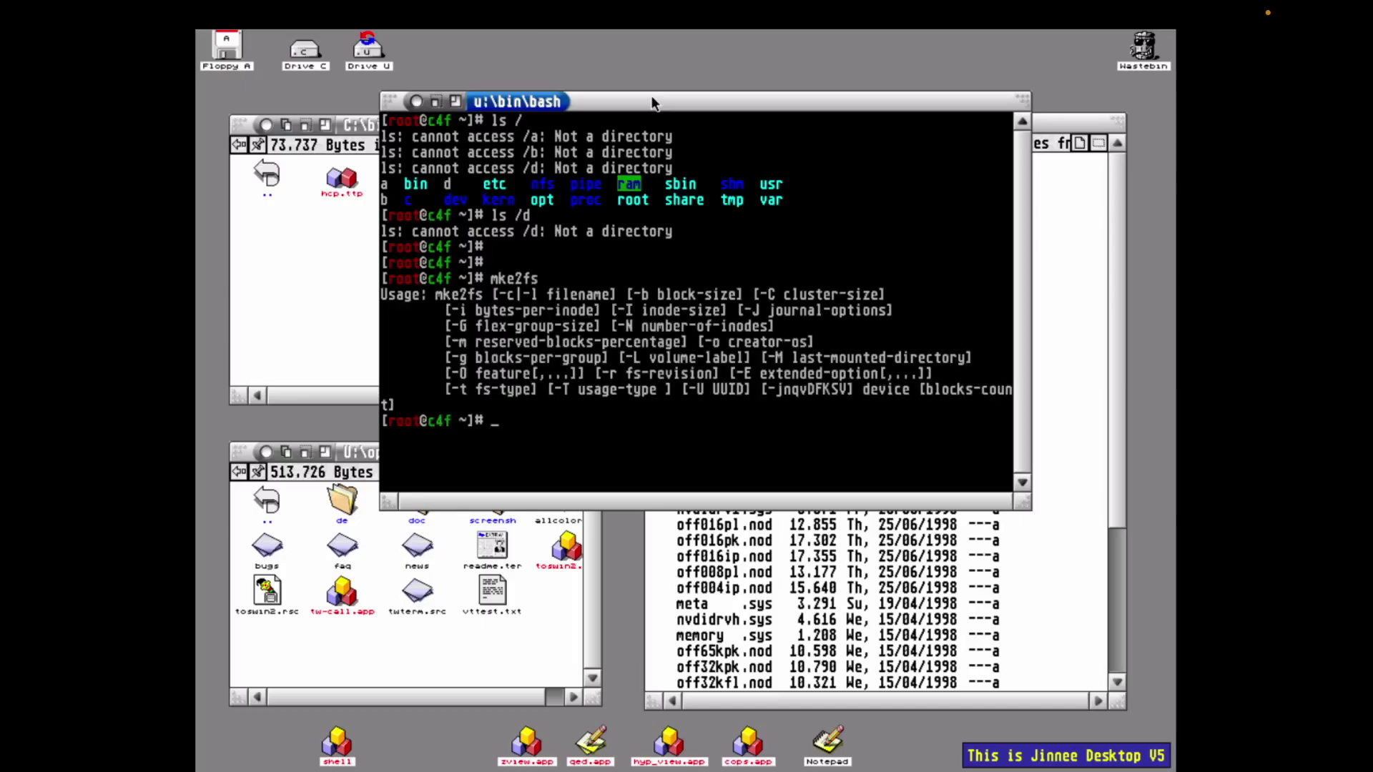
pyautogui.press('Return')
# - Create an ext2 filesystem on drive D with mke2fs d: and confirm that its data may be destroyed
pyautogui.press('Up')
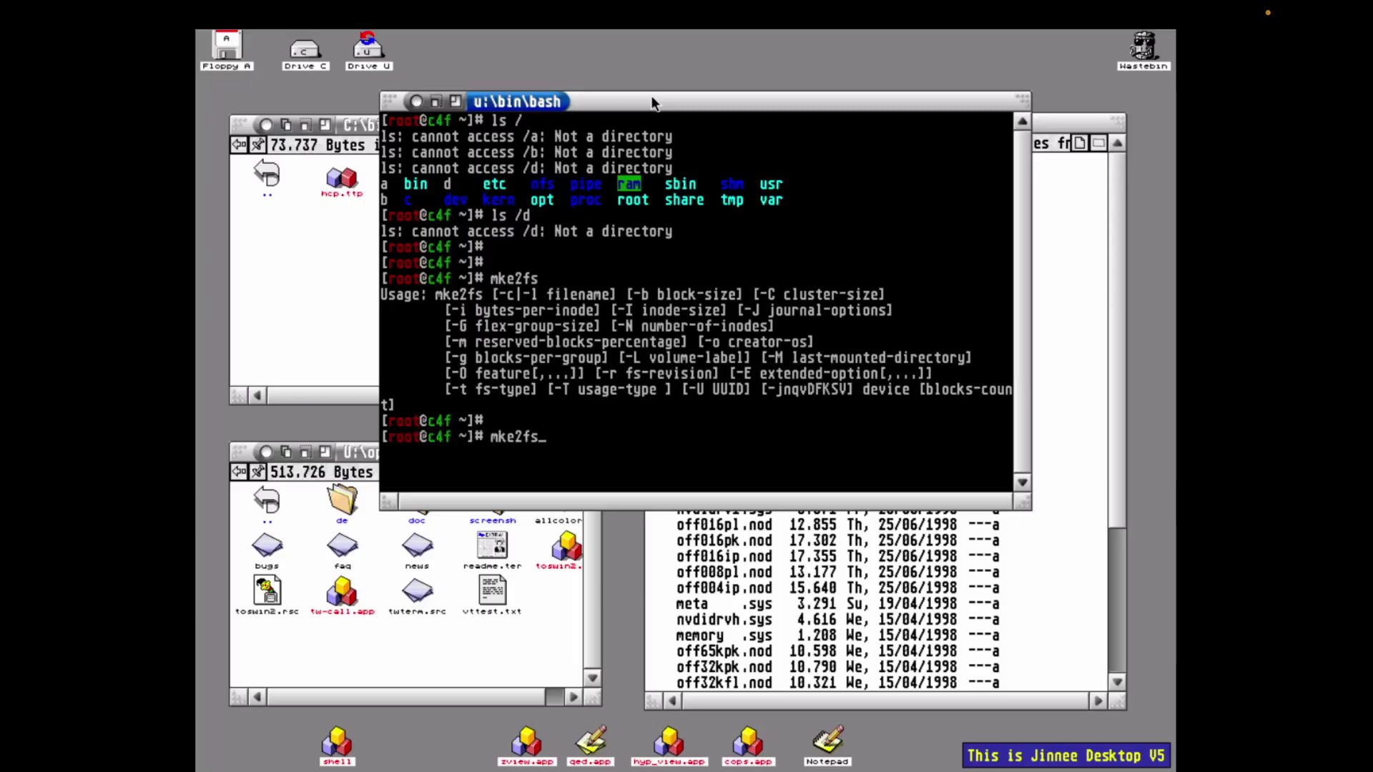
pyautogui.write('d:')
pyautogui.press('Return')
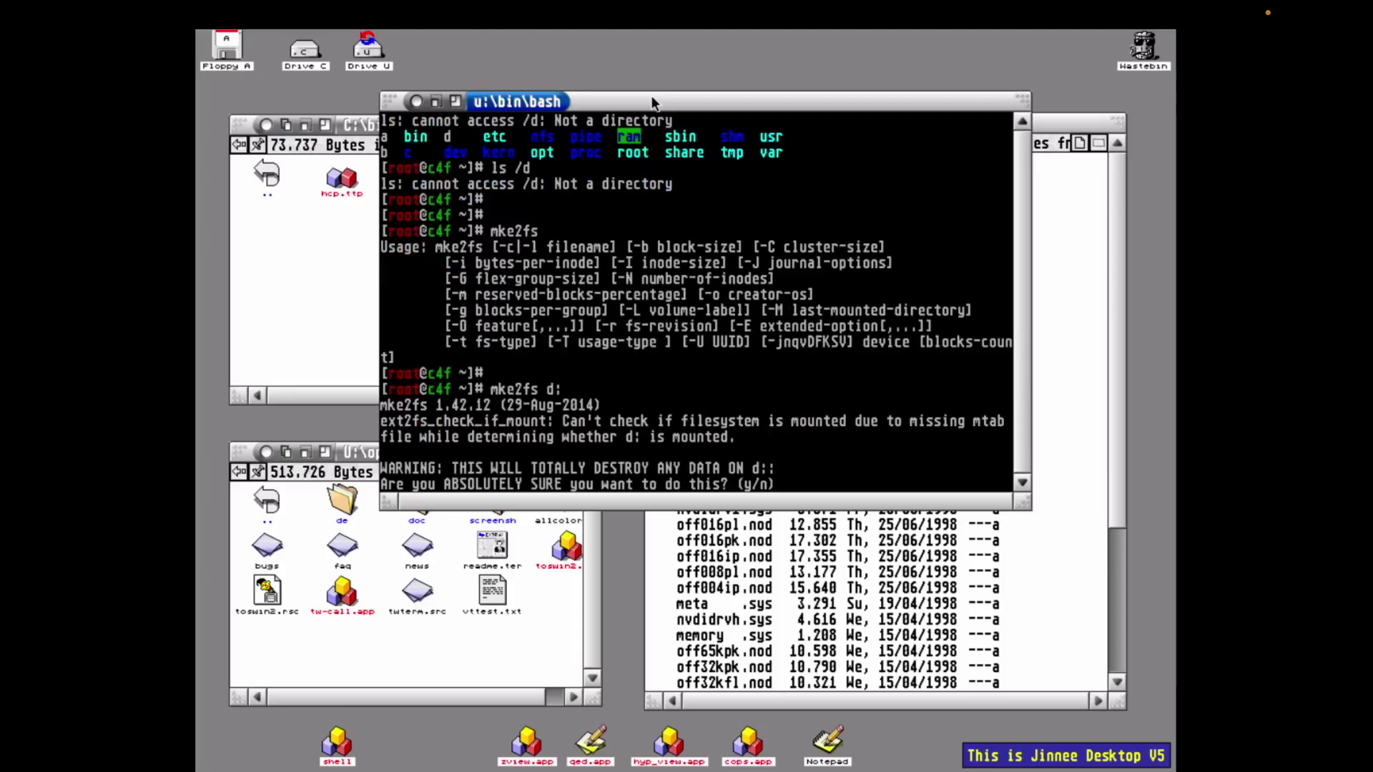
pyautogui.write('y')
pyautogui.press('Return')
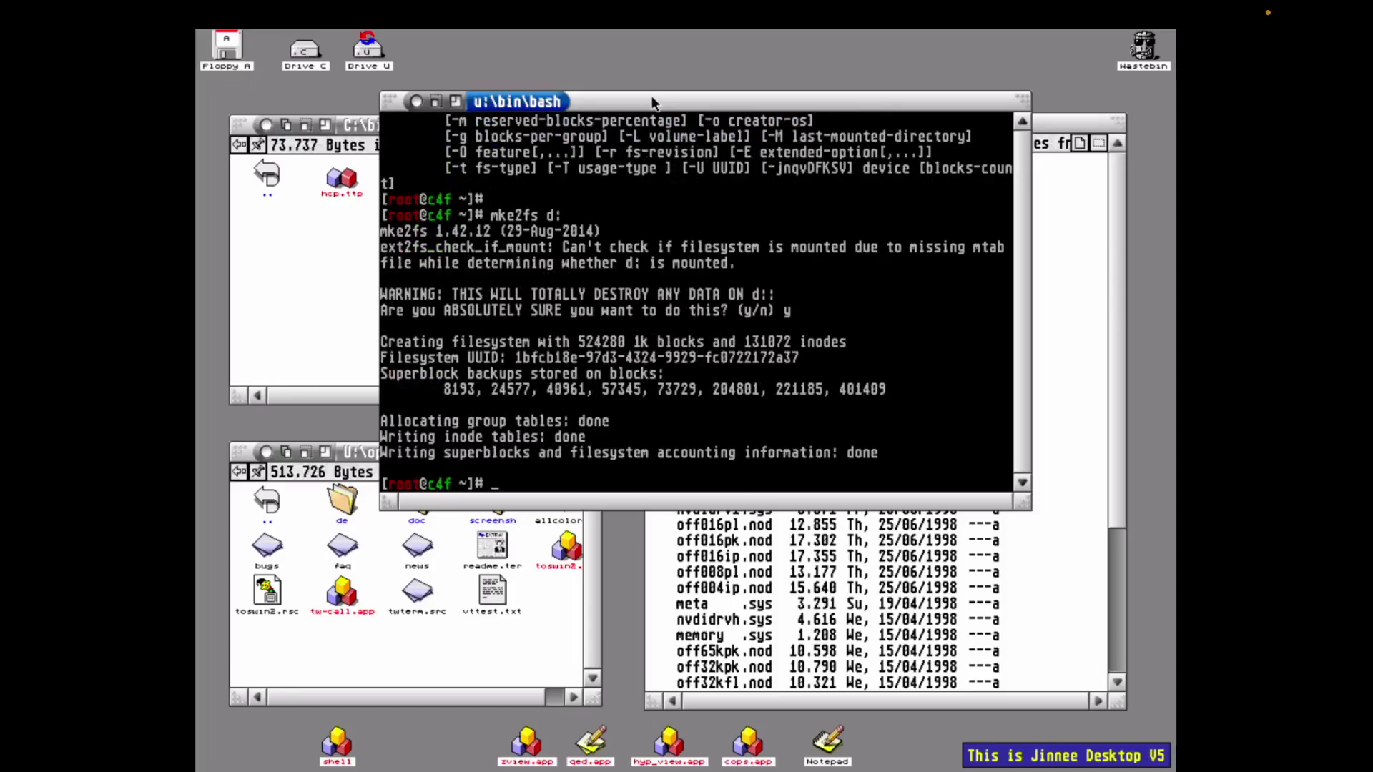
# - Check the new filesystem by listing /d in both the plain and the long format
pyautogui.write('ls /d')
pyautogui.press('Return')
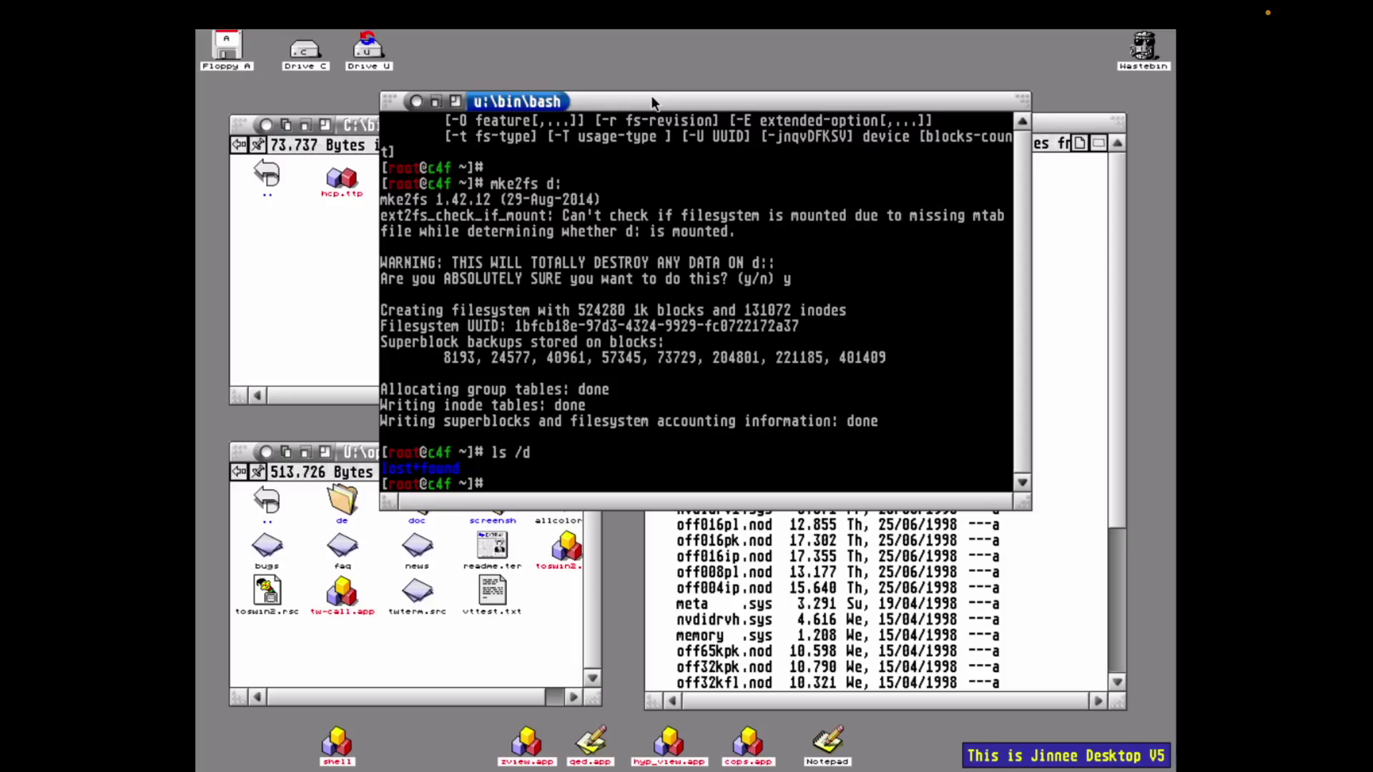
pyautogui.write('ls -l /d')
pyautogui.press('Return')
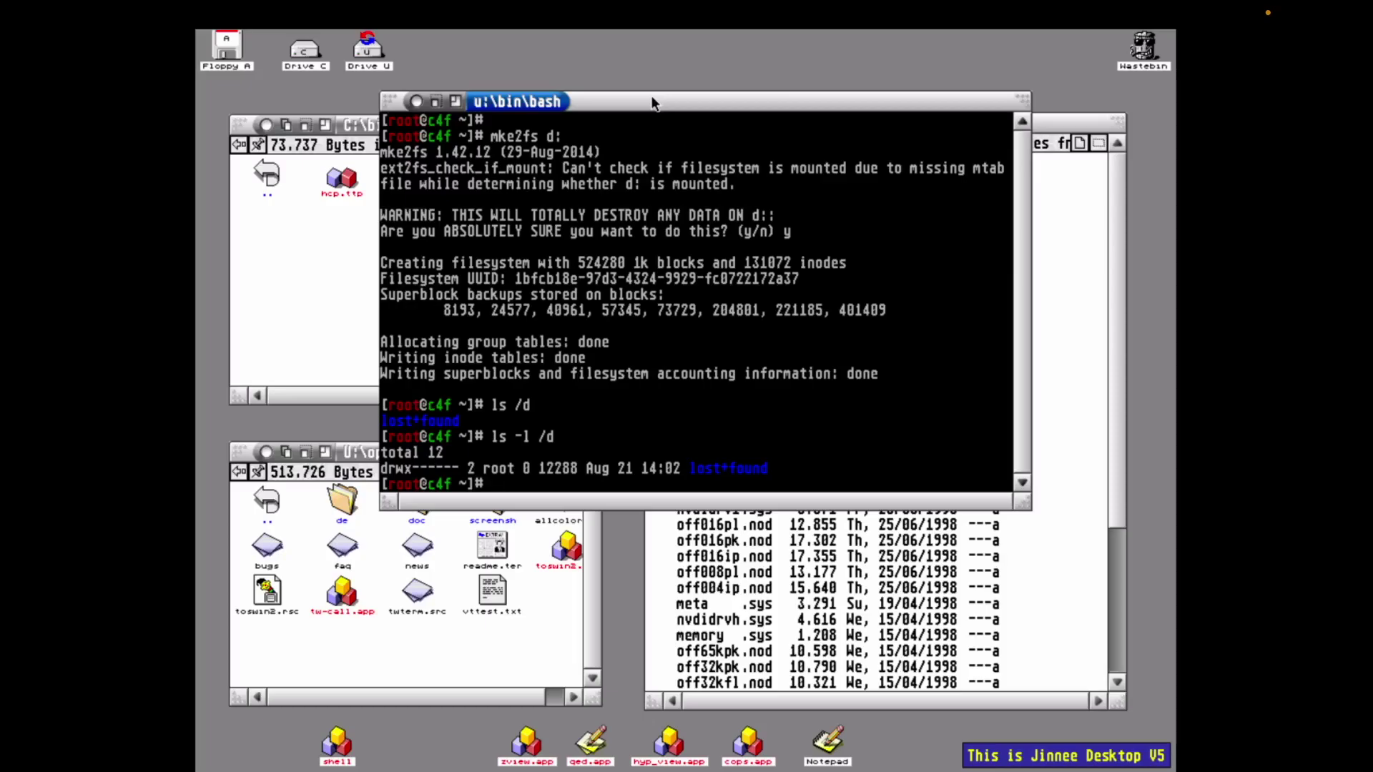
pyautogui.click(652, 96)
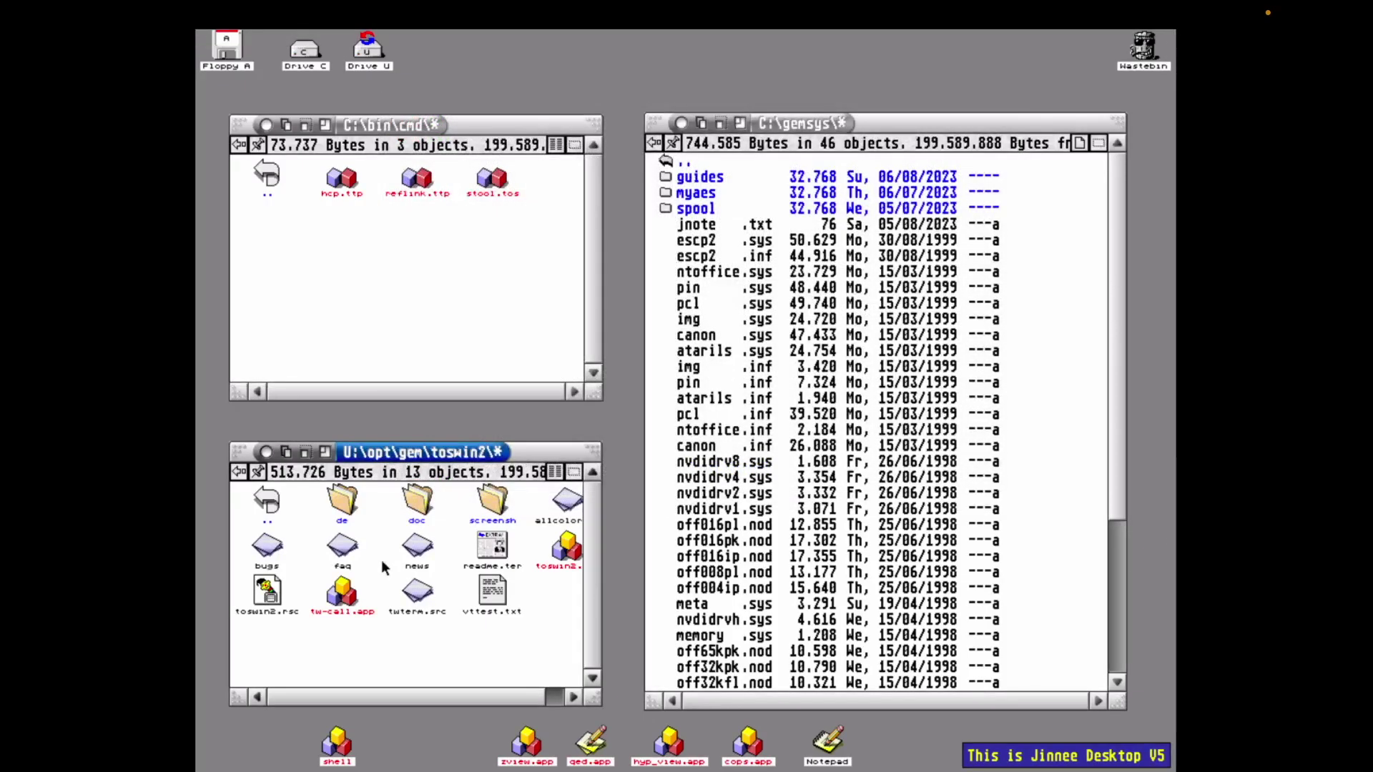
# - Try to shut down the system from the desktop and dismiss the resulting alert
pyautogui.moveTo(270, 34)
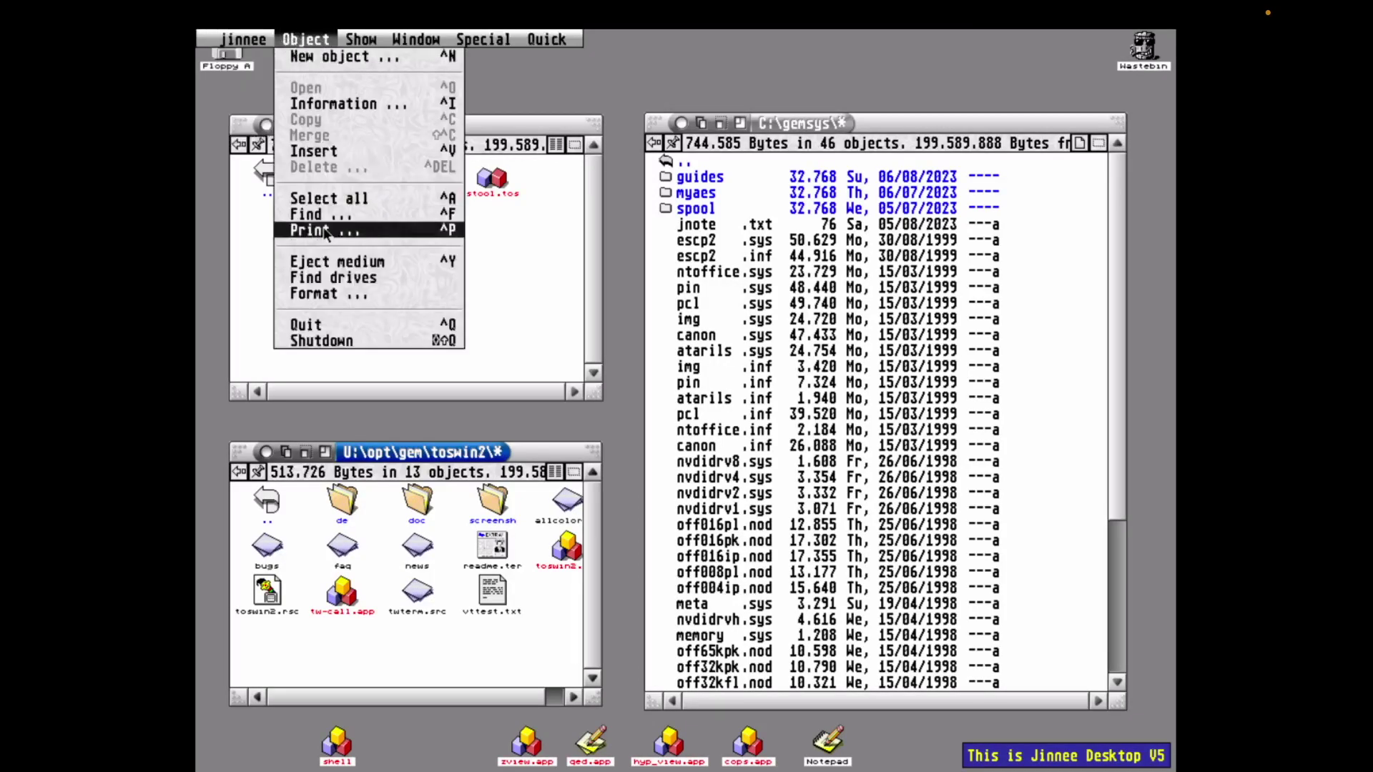
pyautogui.click(332, 340)
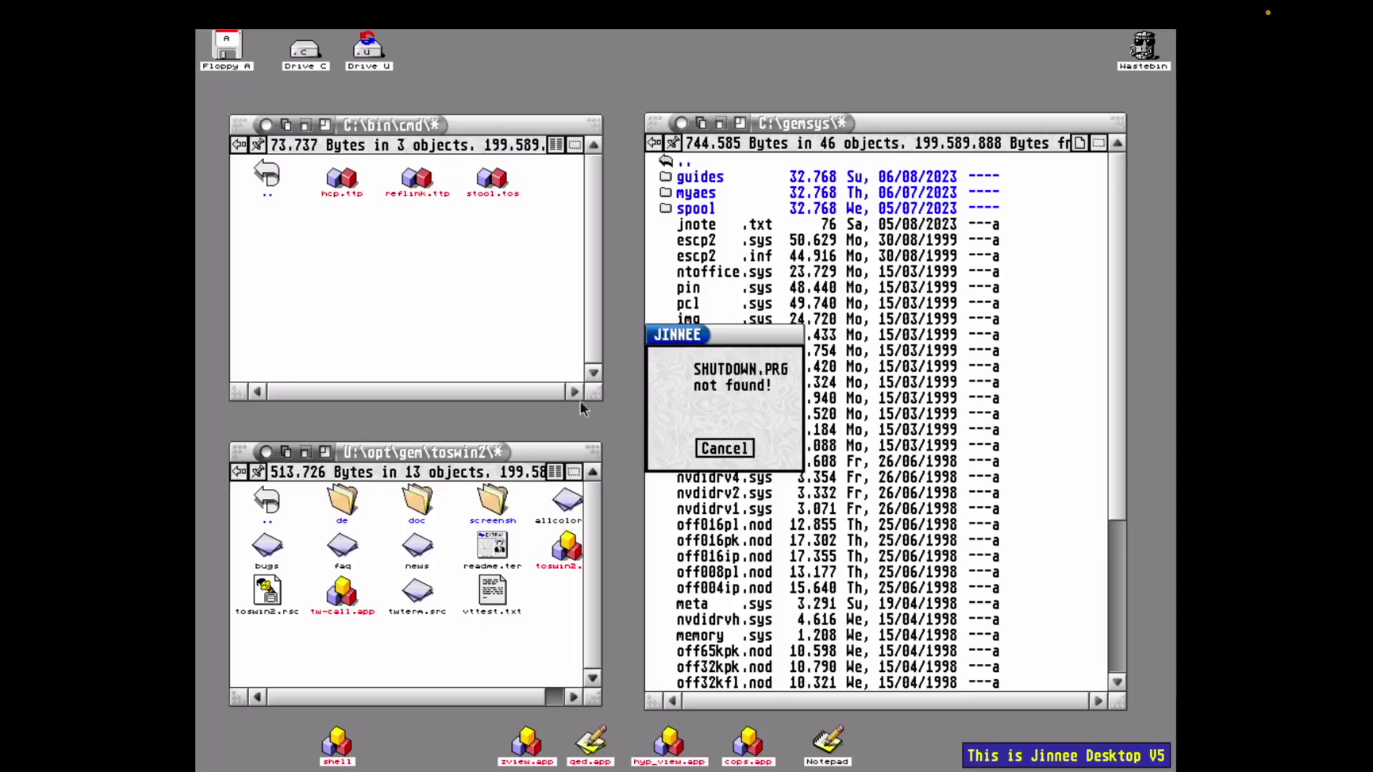
pyautogui.click(724, 449)
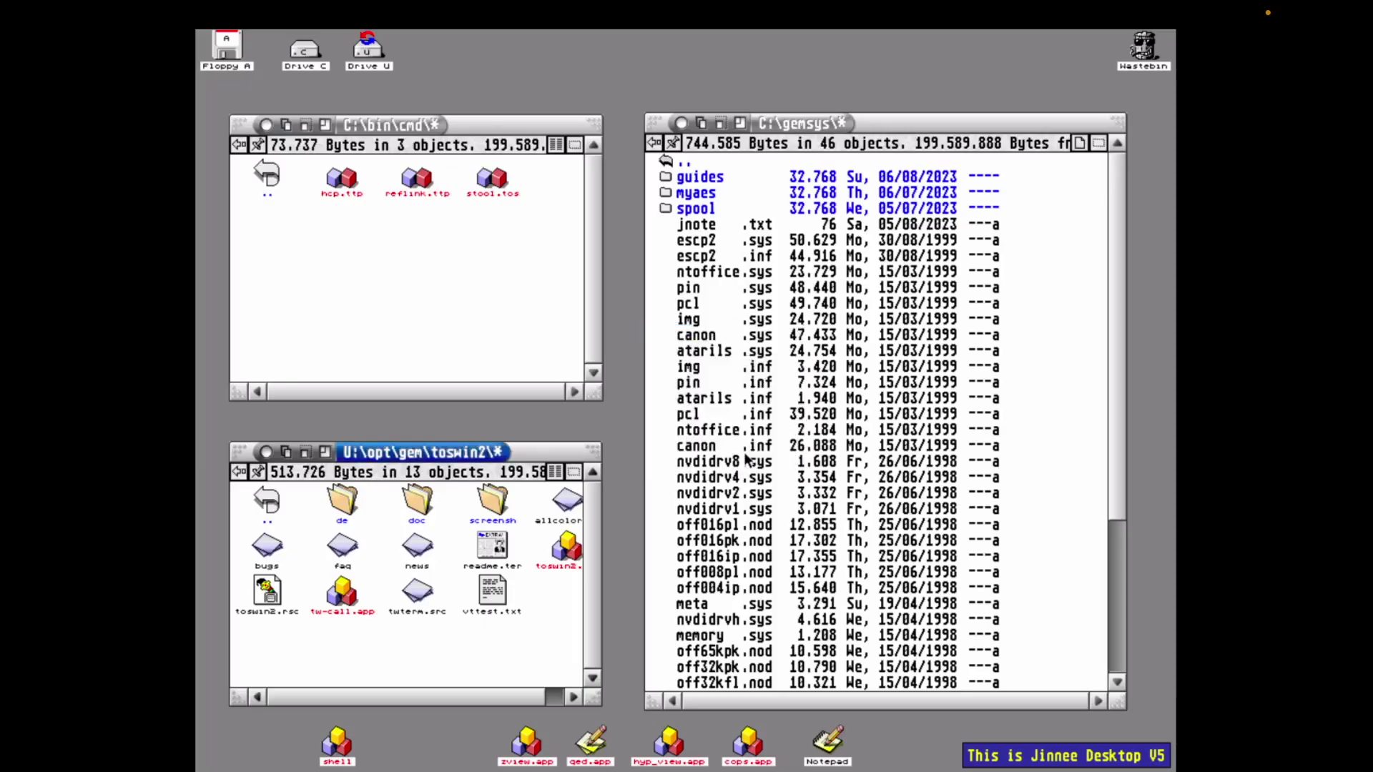
# - Set the desktop's Shutdown program path to C:\gemsys\shtdown_.app in the path settings
pyautogui.moveTo(473, 39)
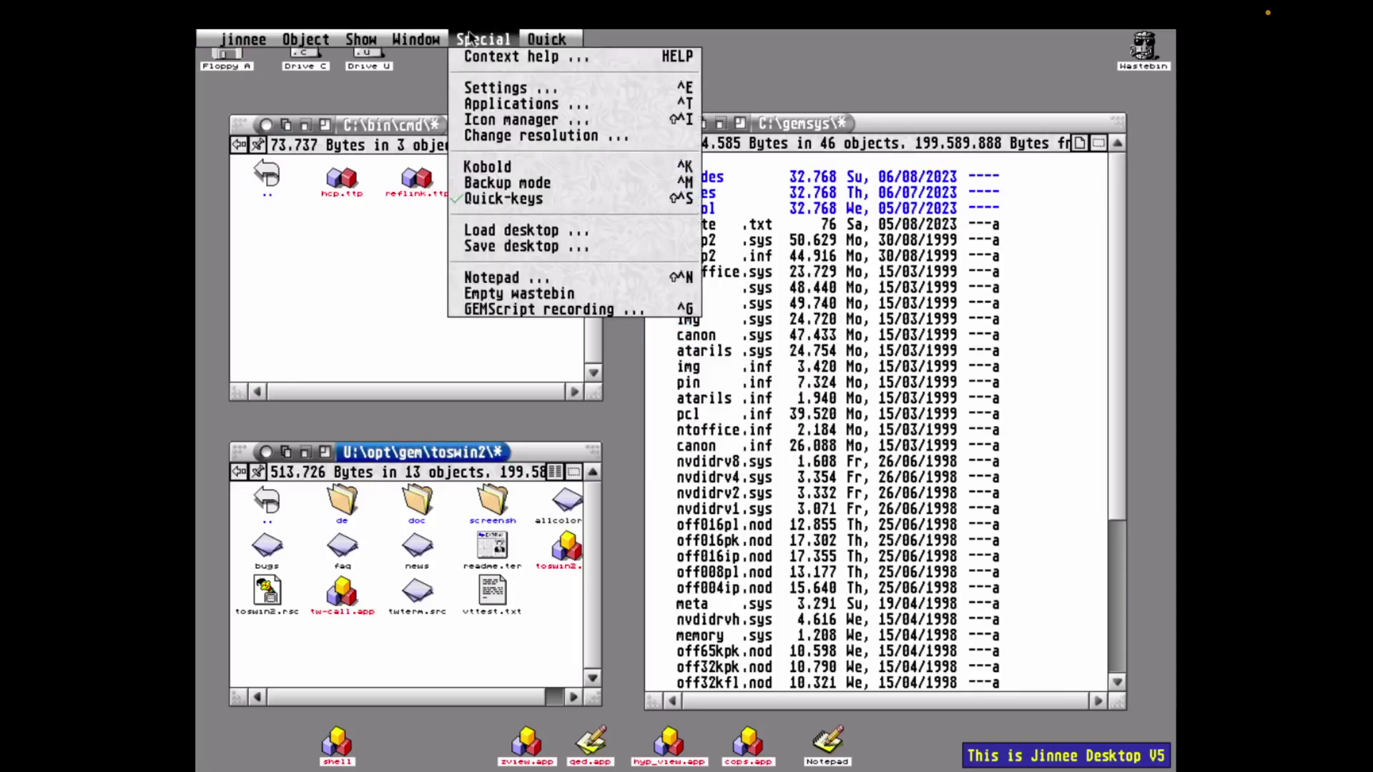
pyautogui.click(479, 89)
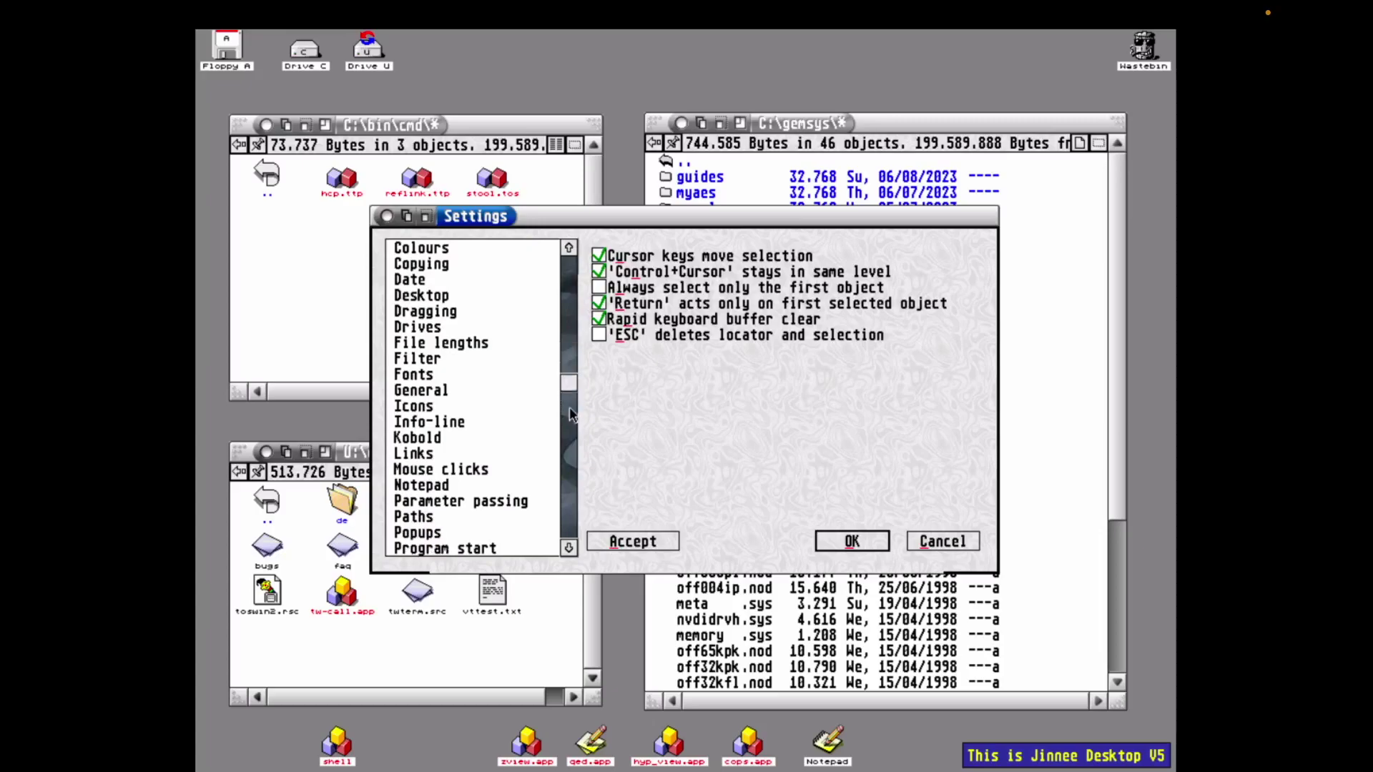
pyautogui.click(420, 521)
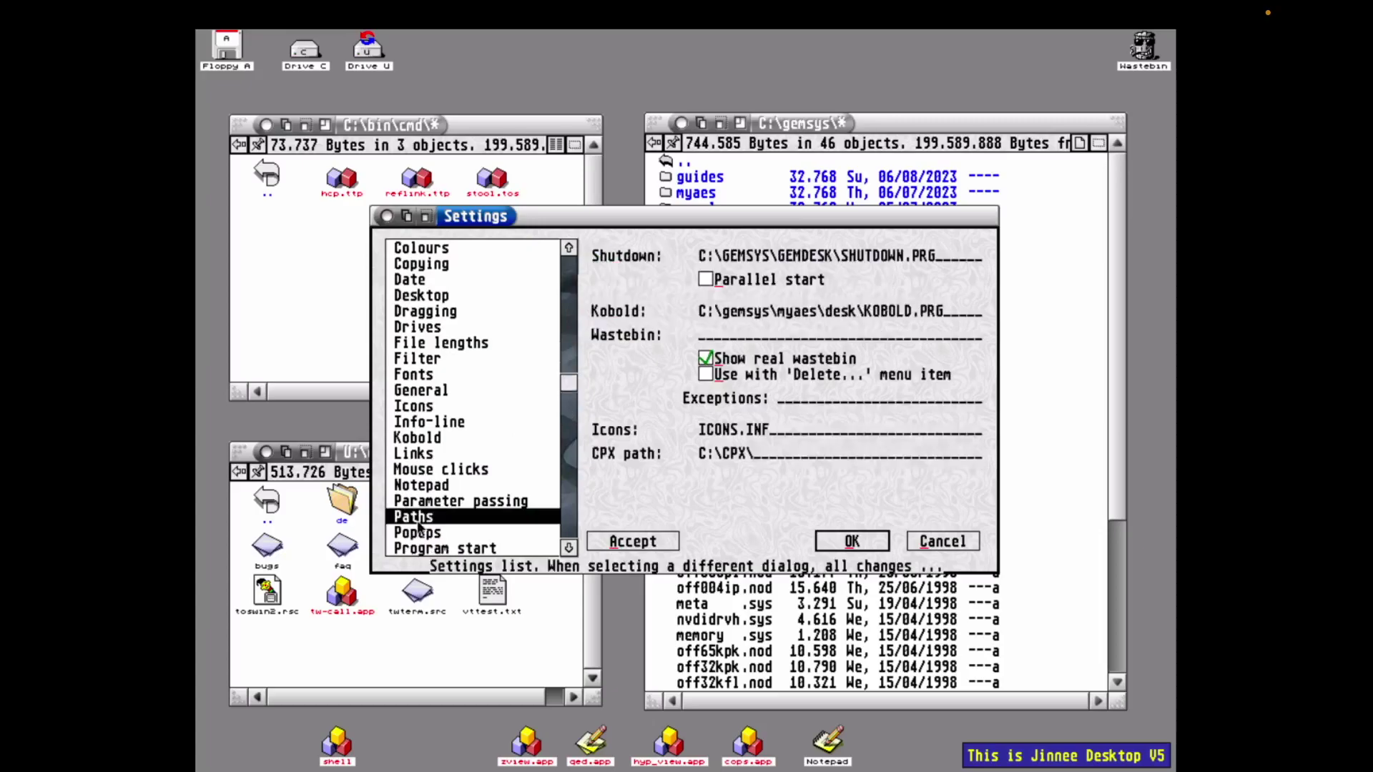
pyautogui.doubleClick(863, 258)
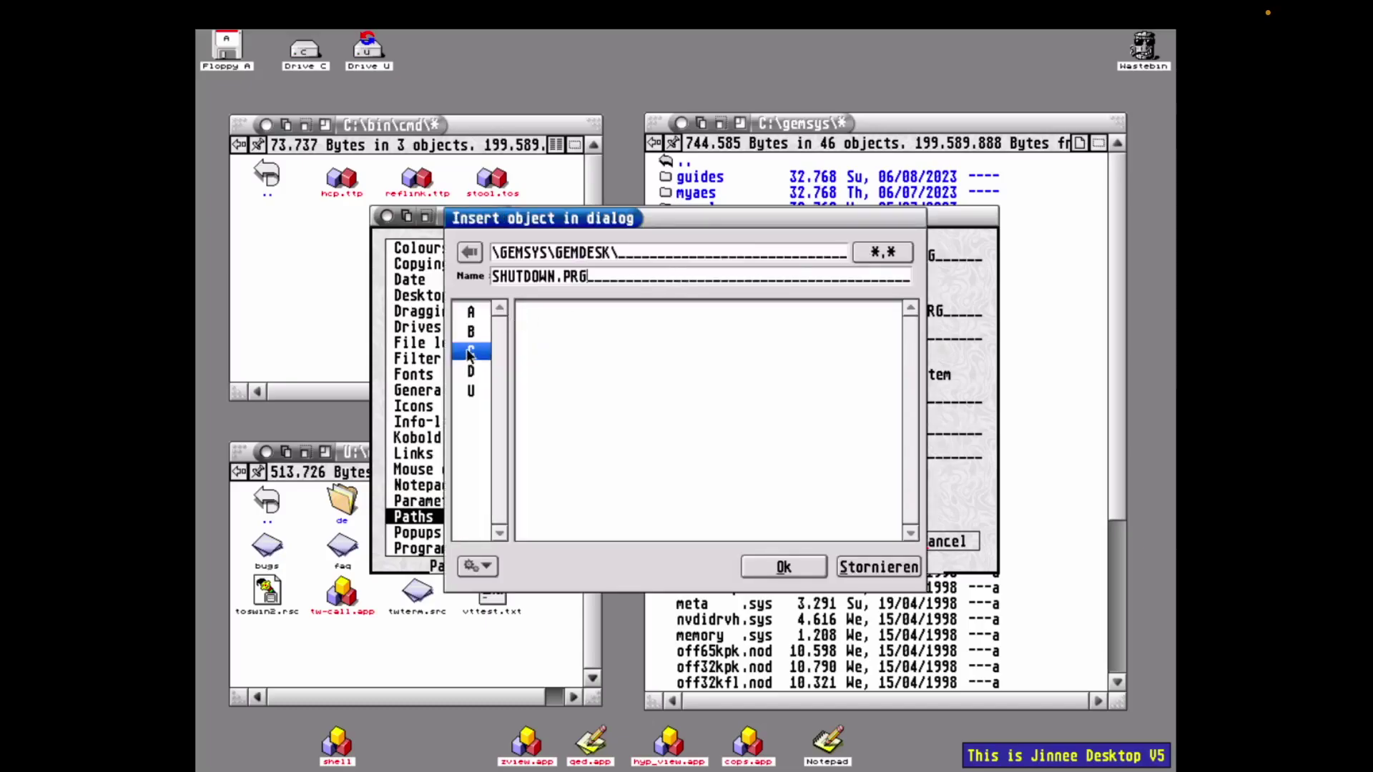
pyautogui.click(466, 349)
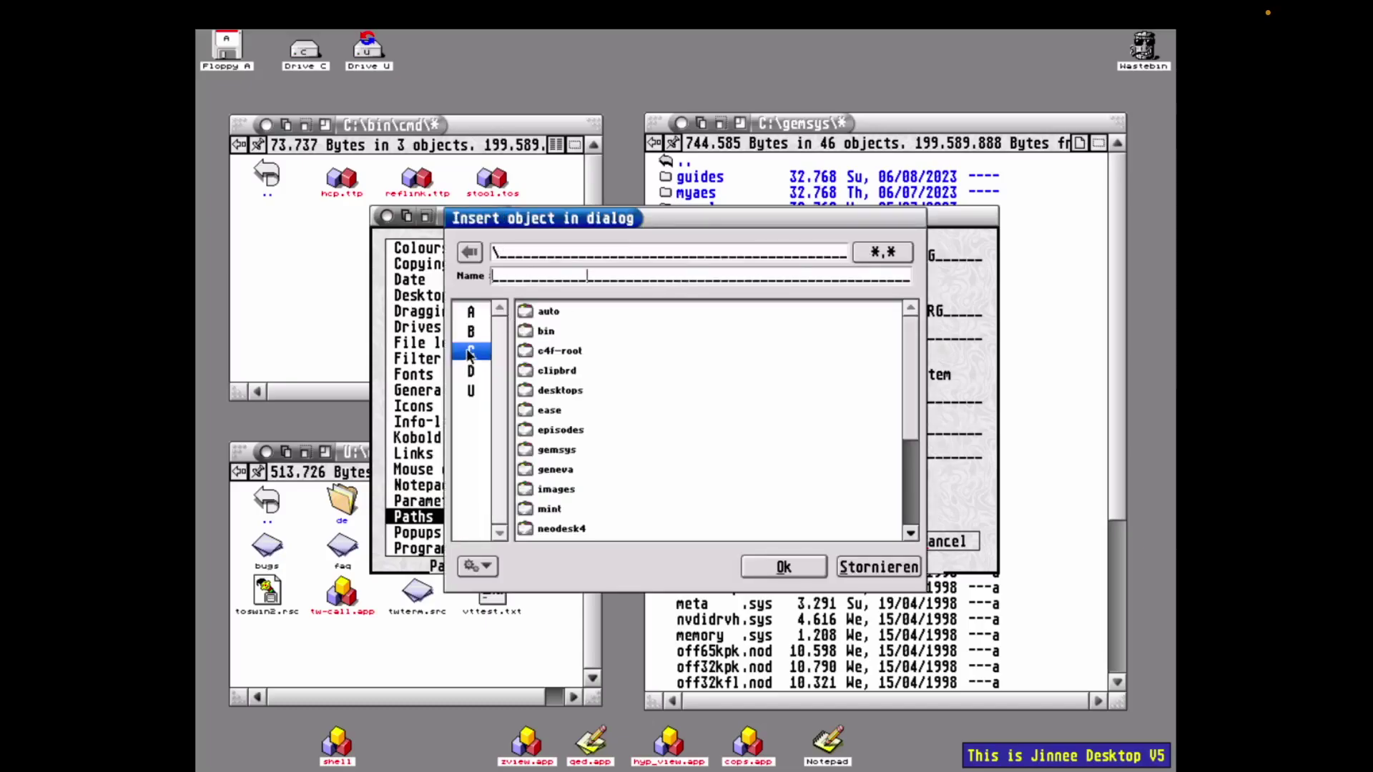
pyautogui.doubleClick(558, 450)
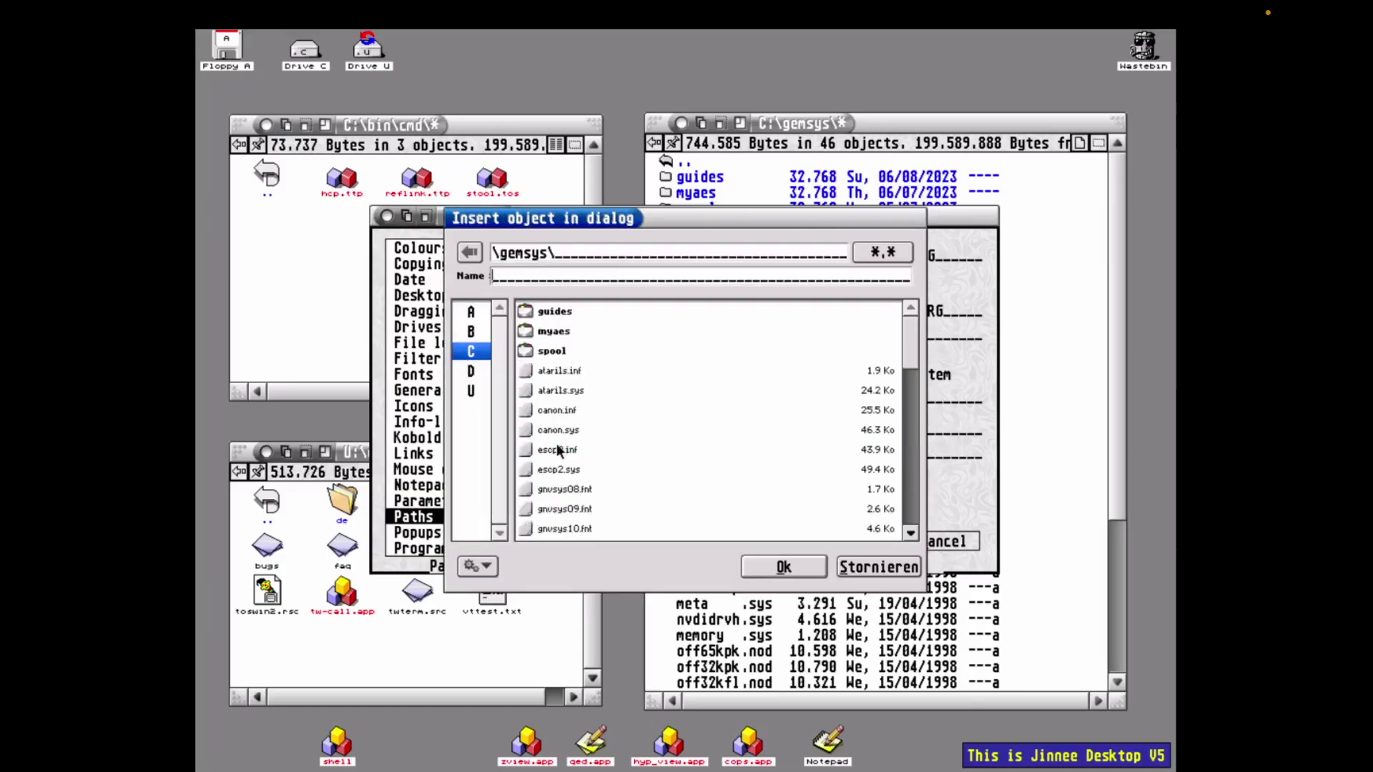
pyautogui.click(909, 457)
pyautogui.moveTo(908, 419); pyautogui.dragTo(919, 503)
pyautogui.click(549, 526)
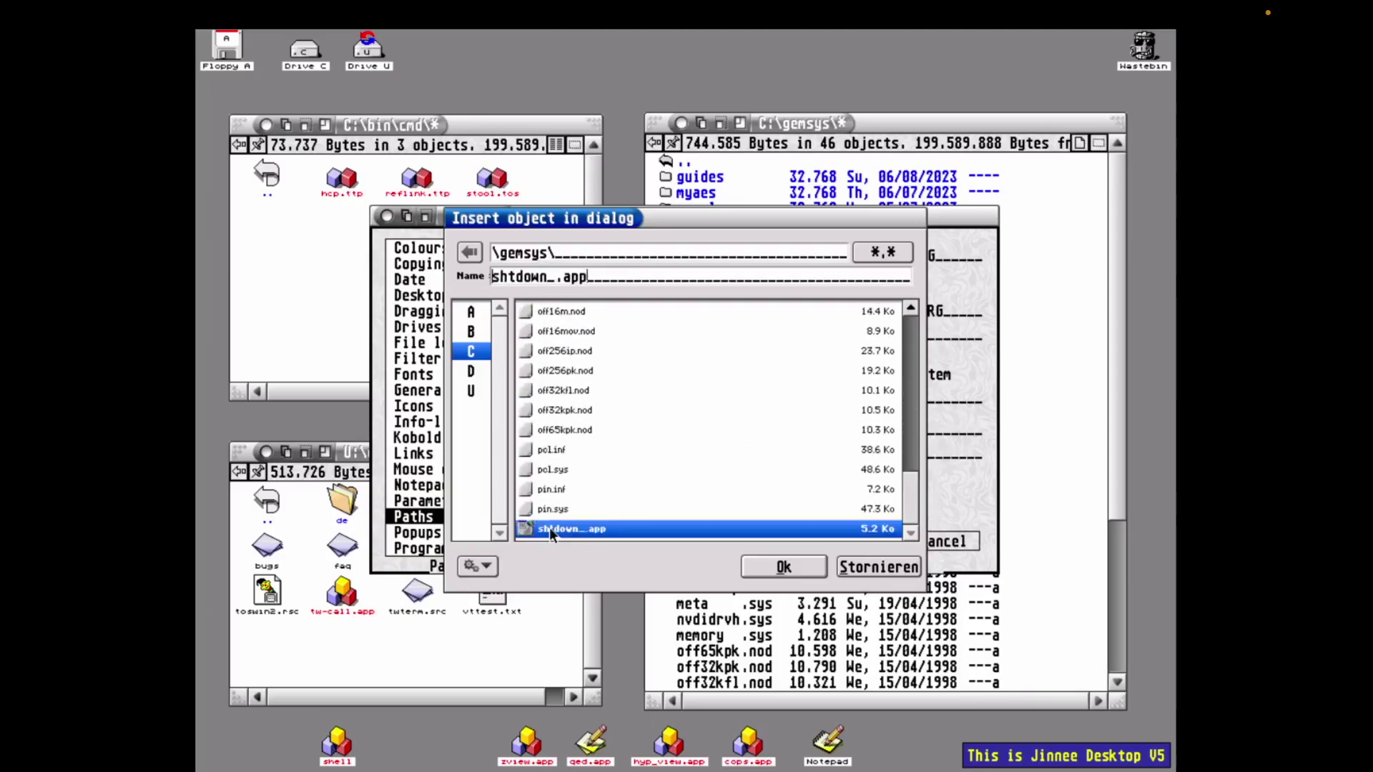
pyautogui.click(778, 575)
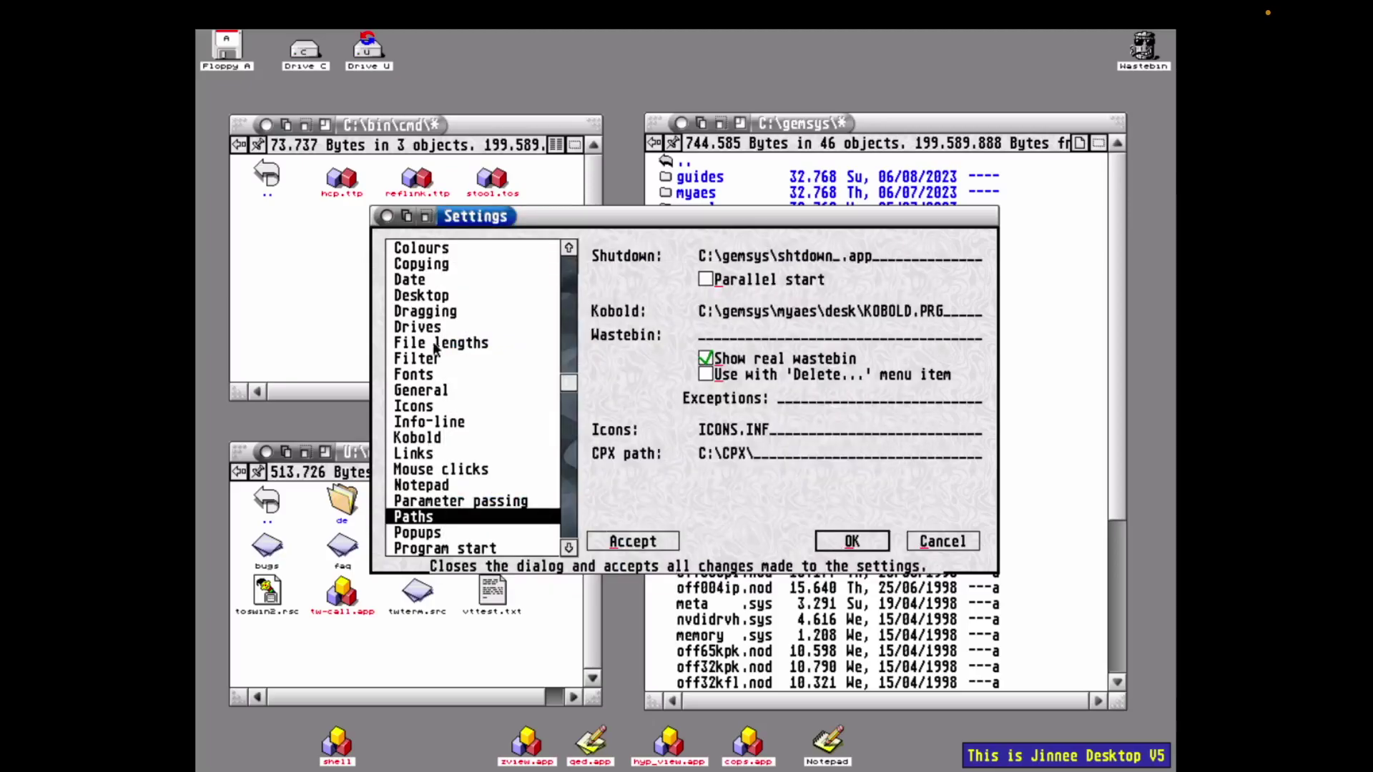
# - Remove D from the drives that are never displayed, leaving only B, and accept all the settings
pyautogui.click(437, 330)
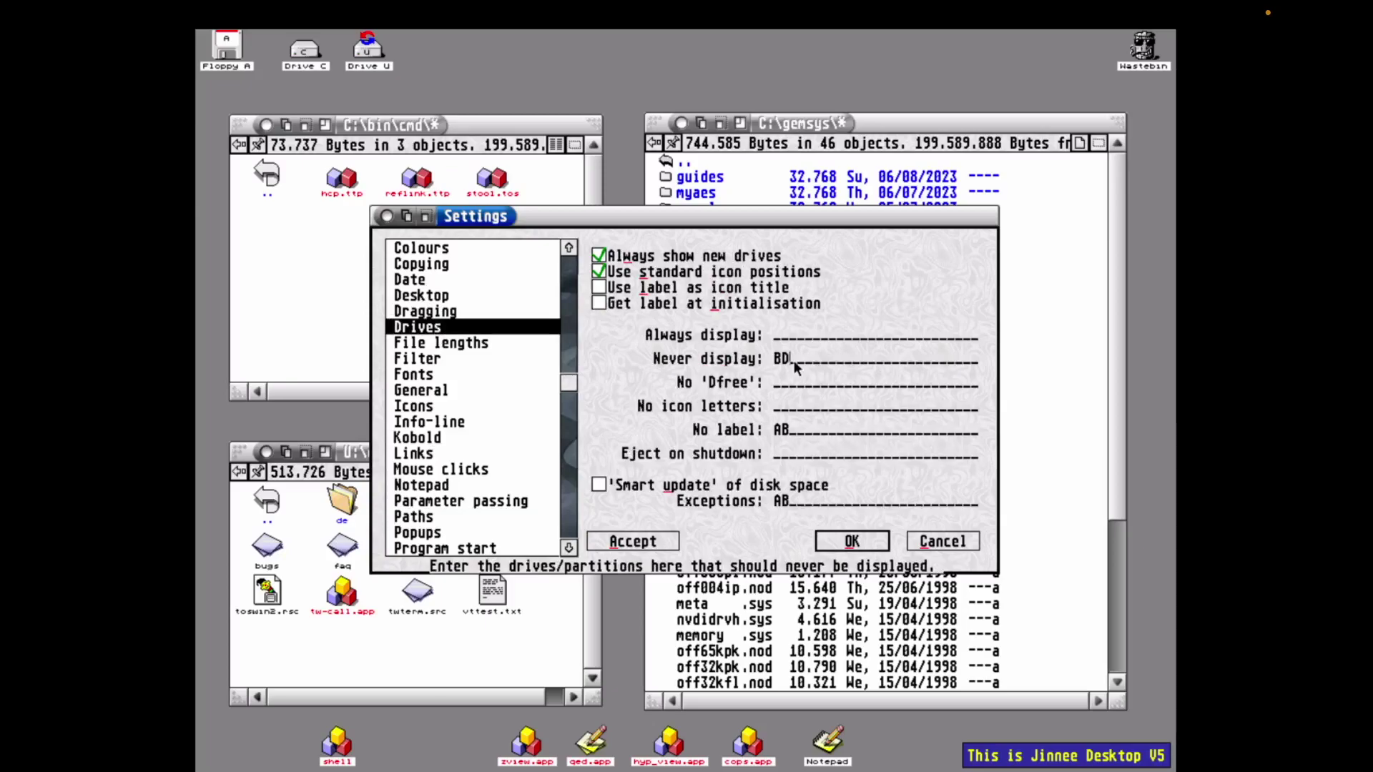
pyautogui.press('BackSpace')
pyautogui.click(851, 542)
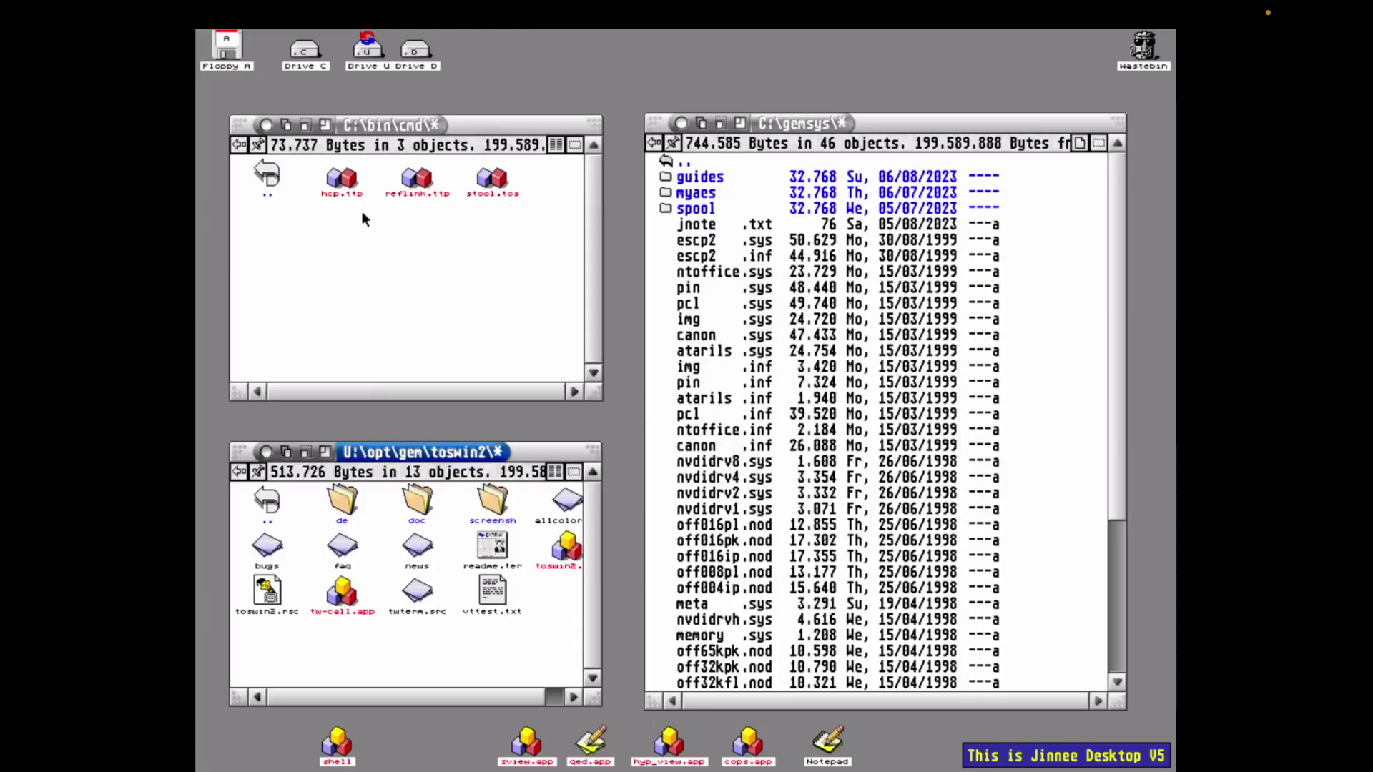
# - Save the desktop configuration as JINNEE.INF in \c\GEMSYS\MYAES\DESK on drive U
pyautogui.moveTo(483, 39)
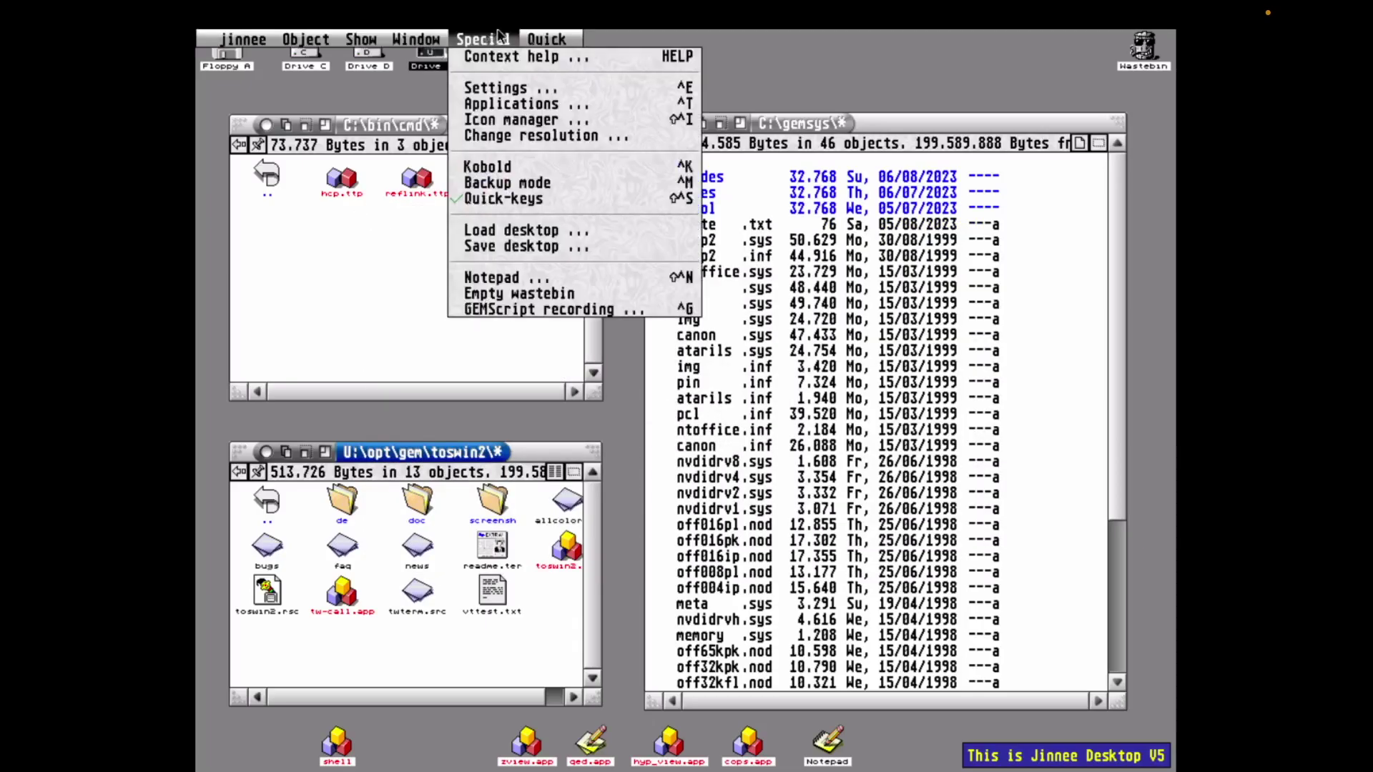
pyautogui.click(542, 247)
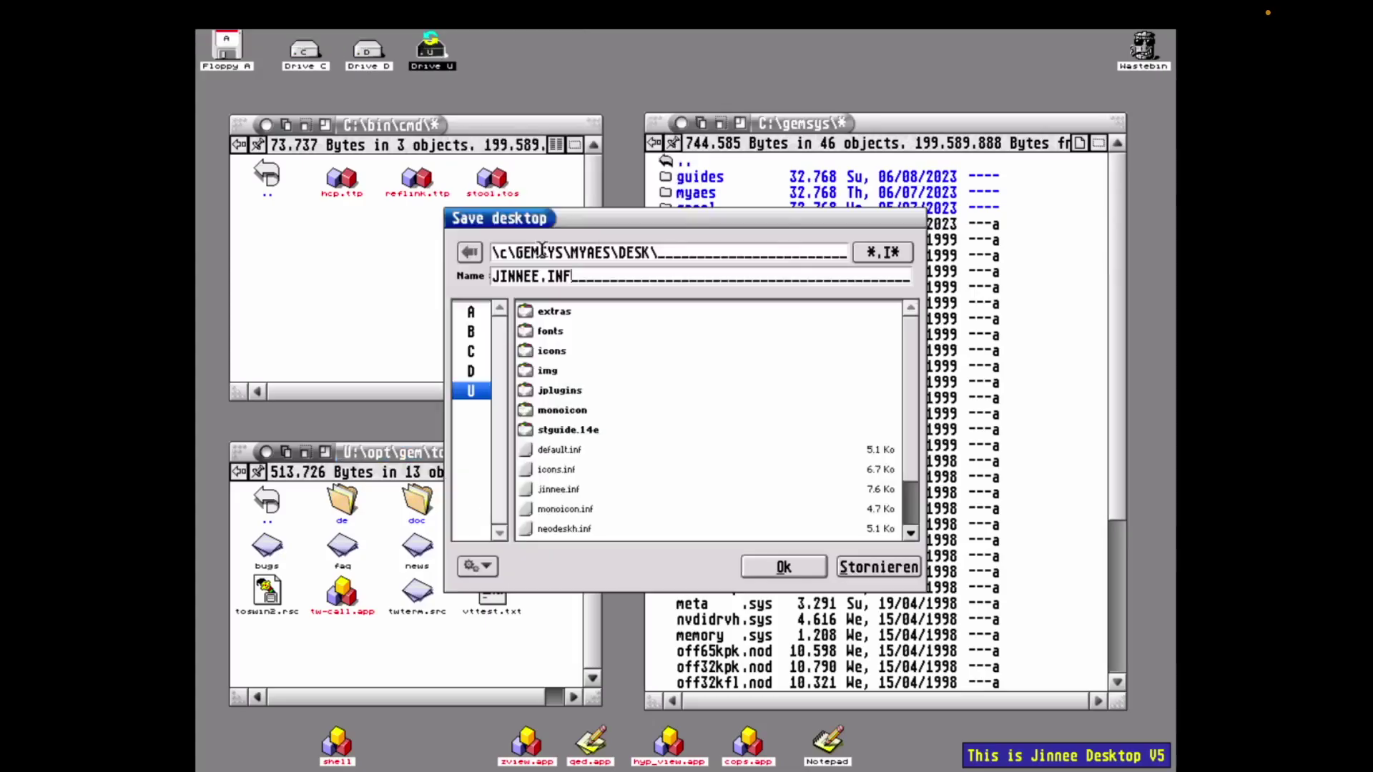
pyautogui.click(785, 571)
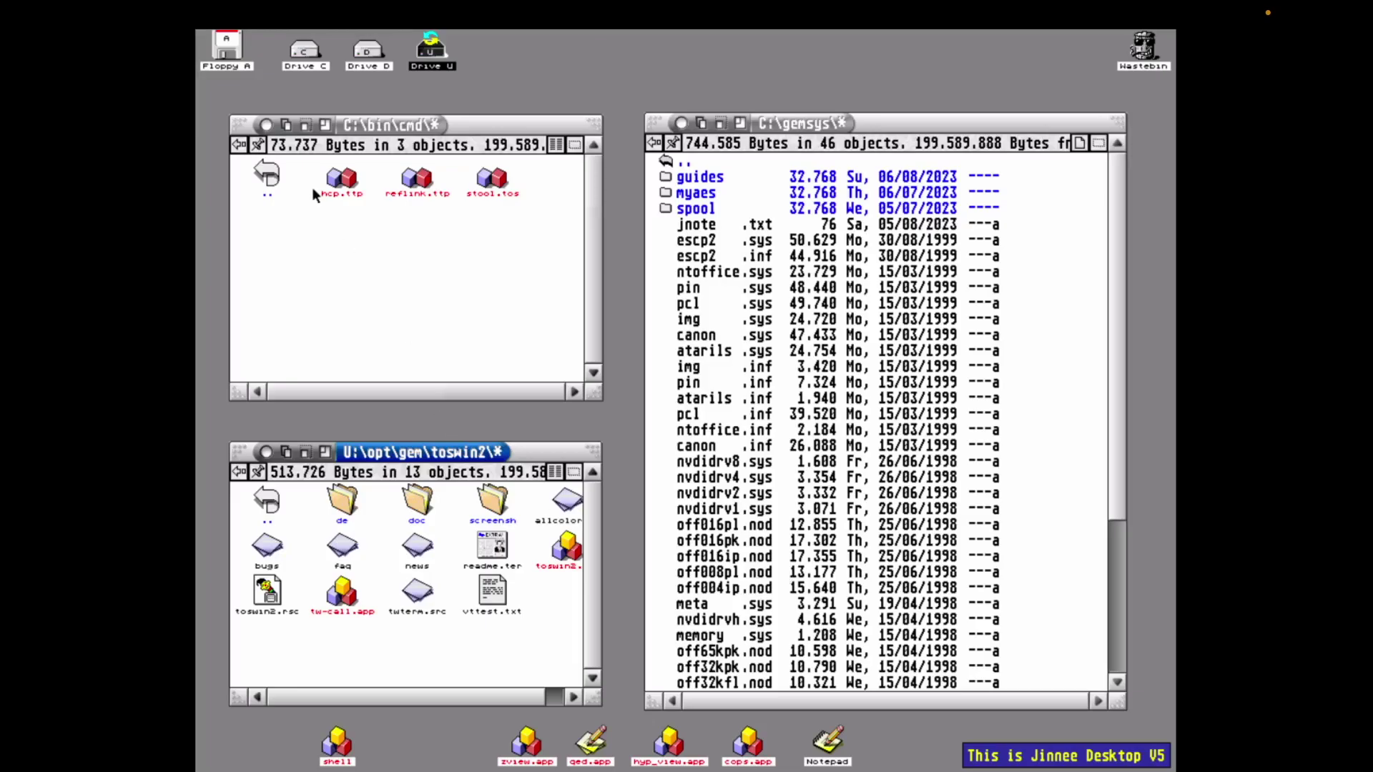
# - Shut down the system from the desktop and tolerate the invalid-handle alert
pyautogui.moveTo(298, 36)
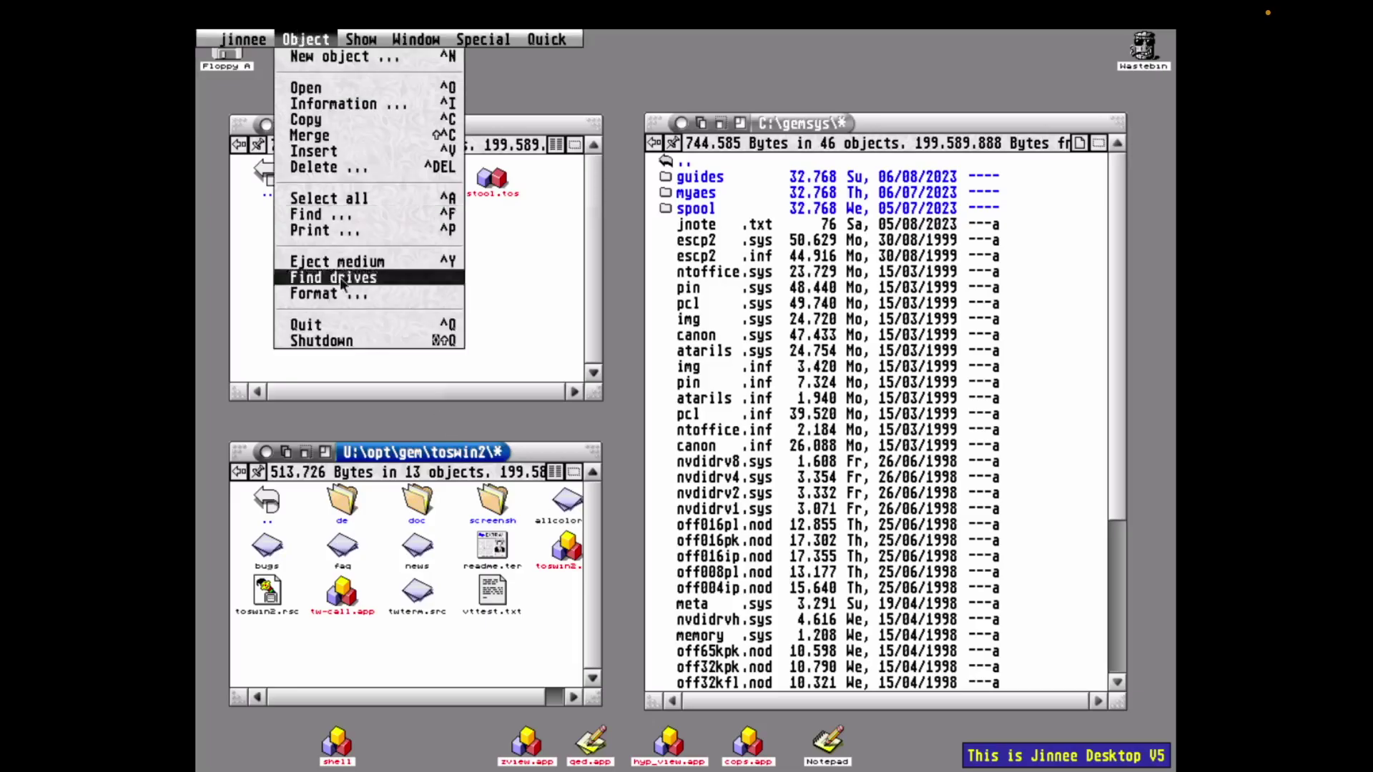
pyautogui.click(351, 341)
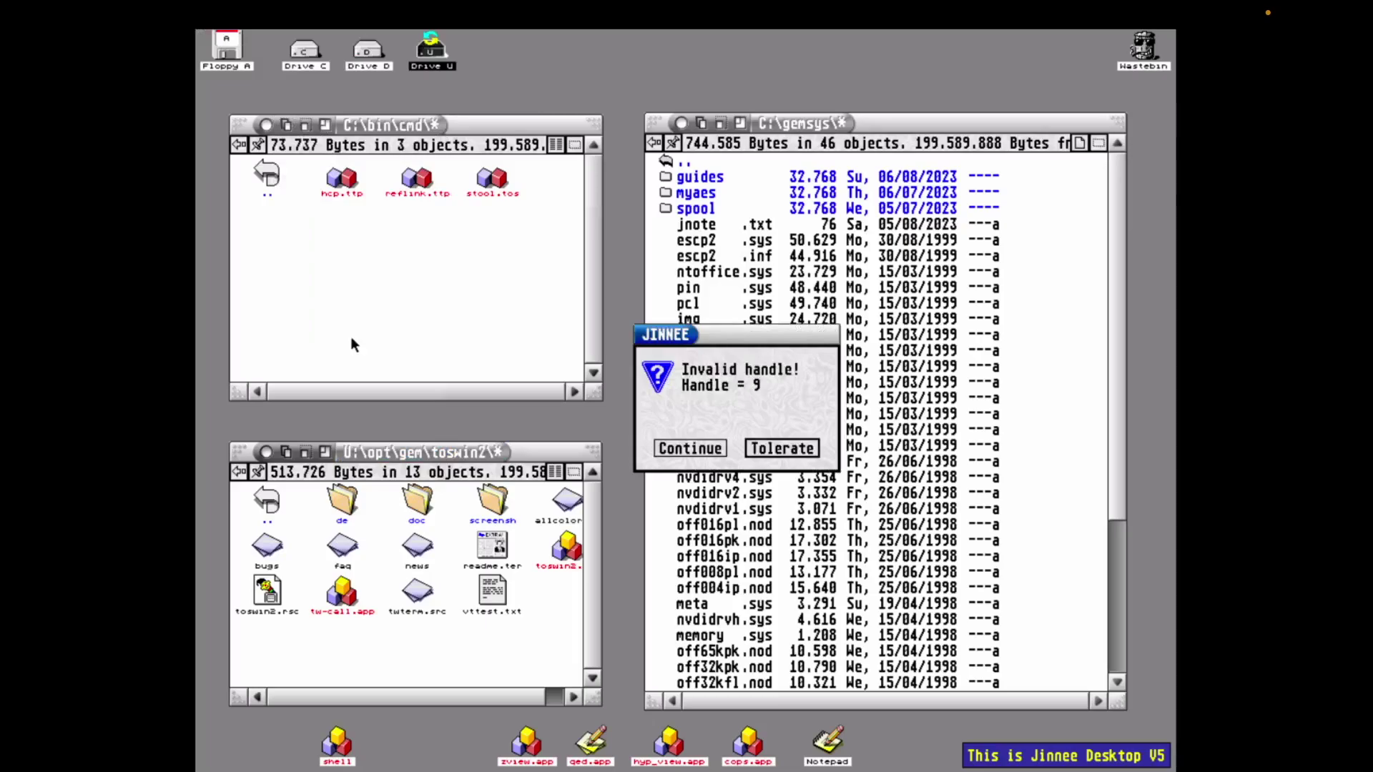
pyautogui.click(790, 454)
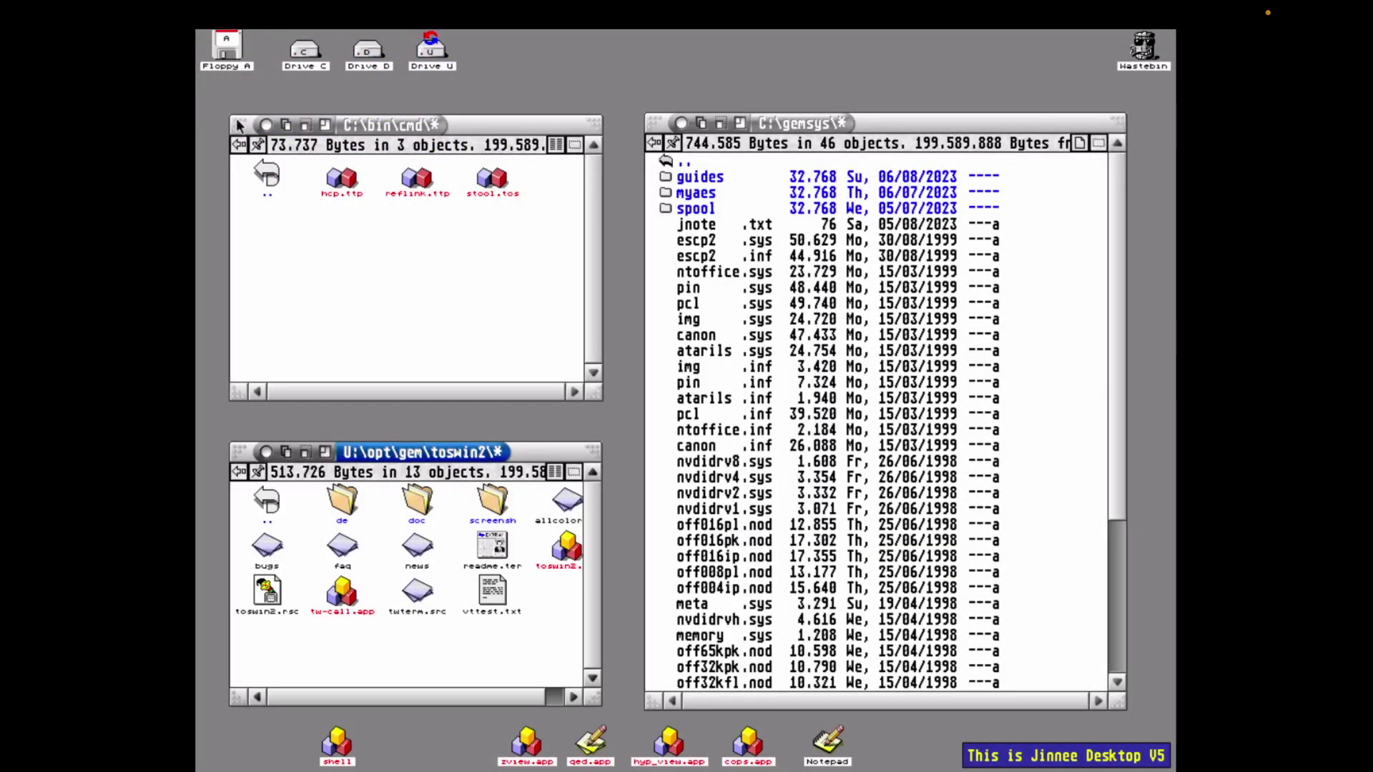
# - Open mint.cnf from C:\mint\1-19-df5 at its filesystem checking section
pyautogui.doubleClick(267, 175)
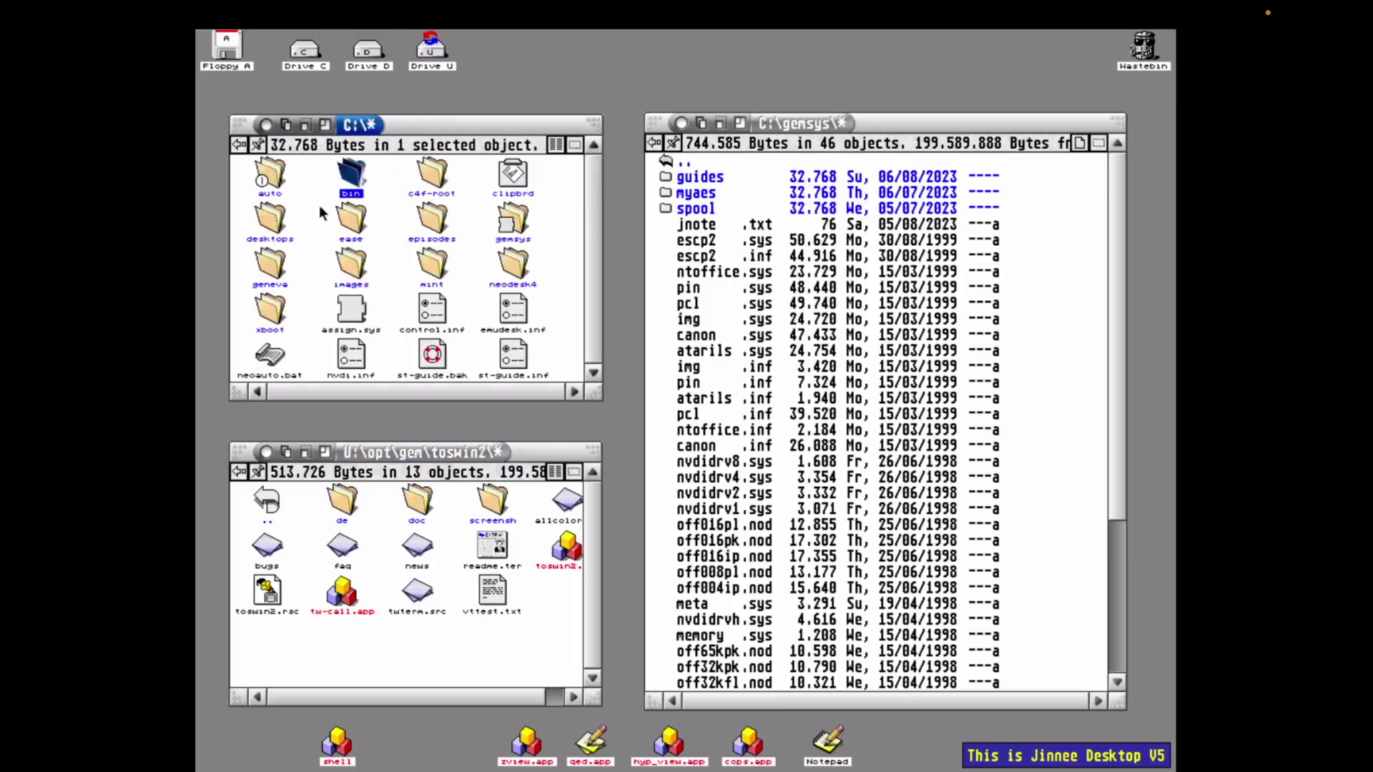
pyautogui.doubleClick(420, 284)
pyautogui.doubleClick(312, 174)
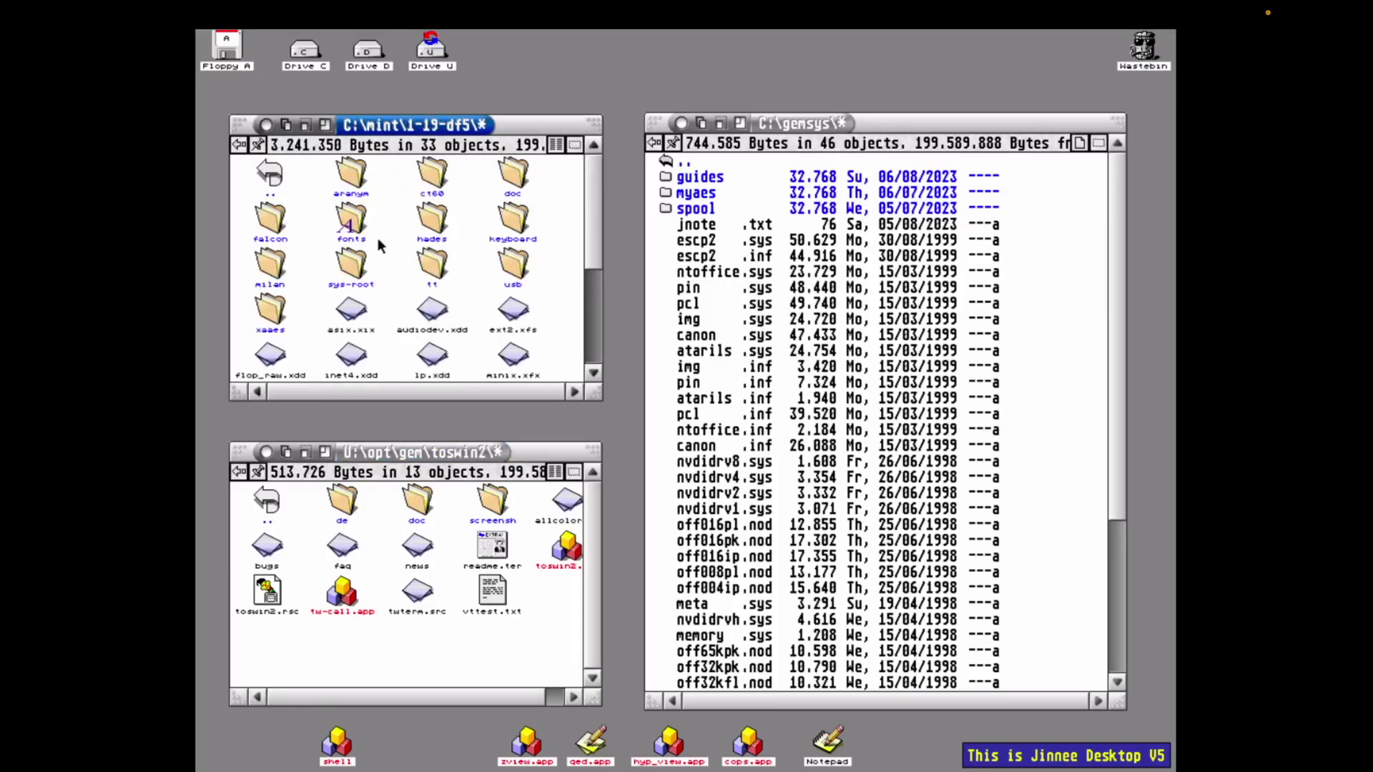
pyautogui.click(595, 335)
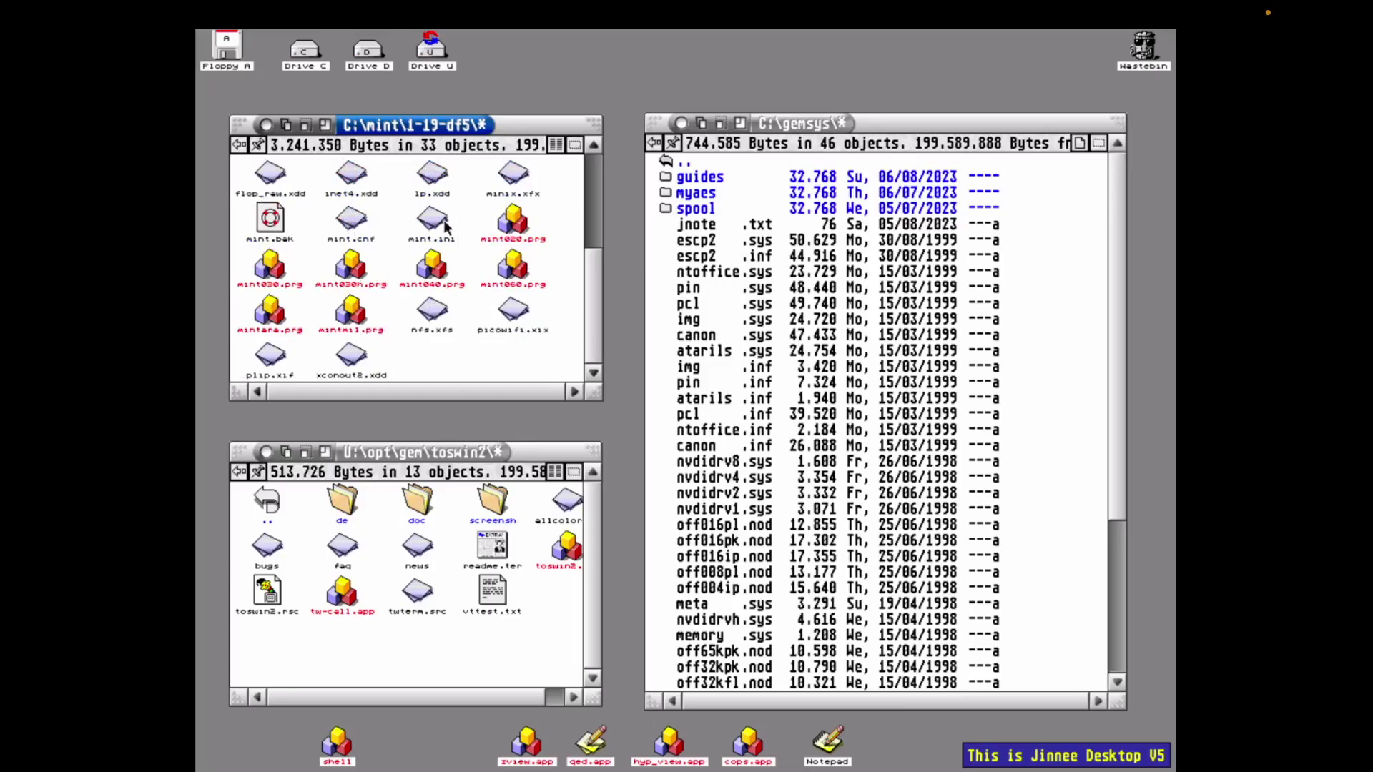
pyautogui.doubleClick(353, 222)
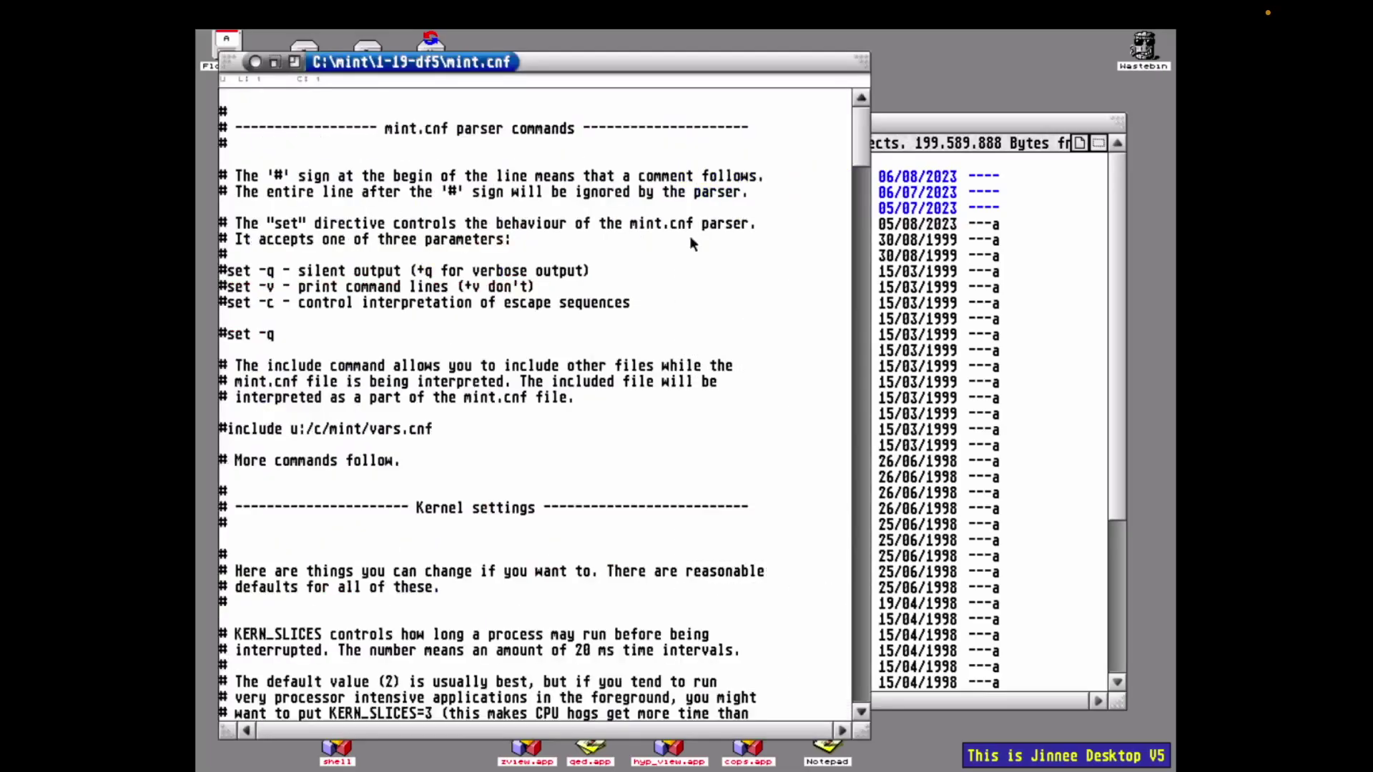
pyautogui.moveTo(861, 140); pyautogui.dragTo(880, 564)
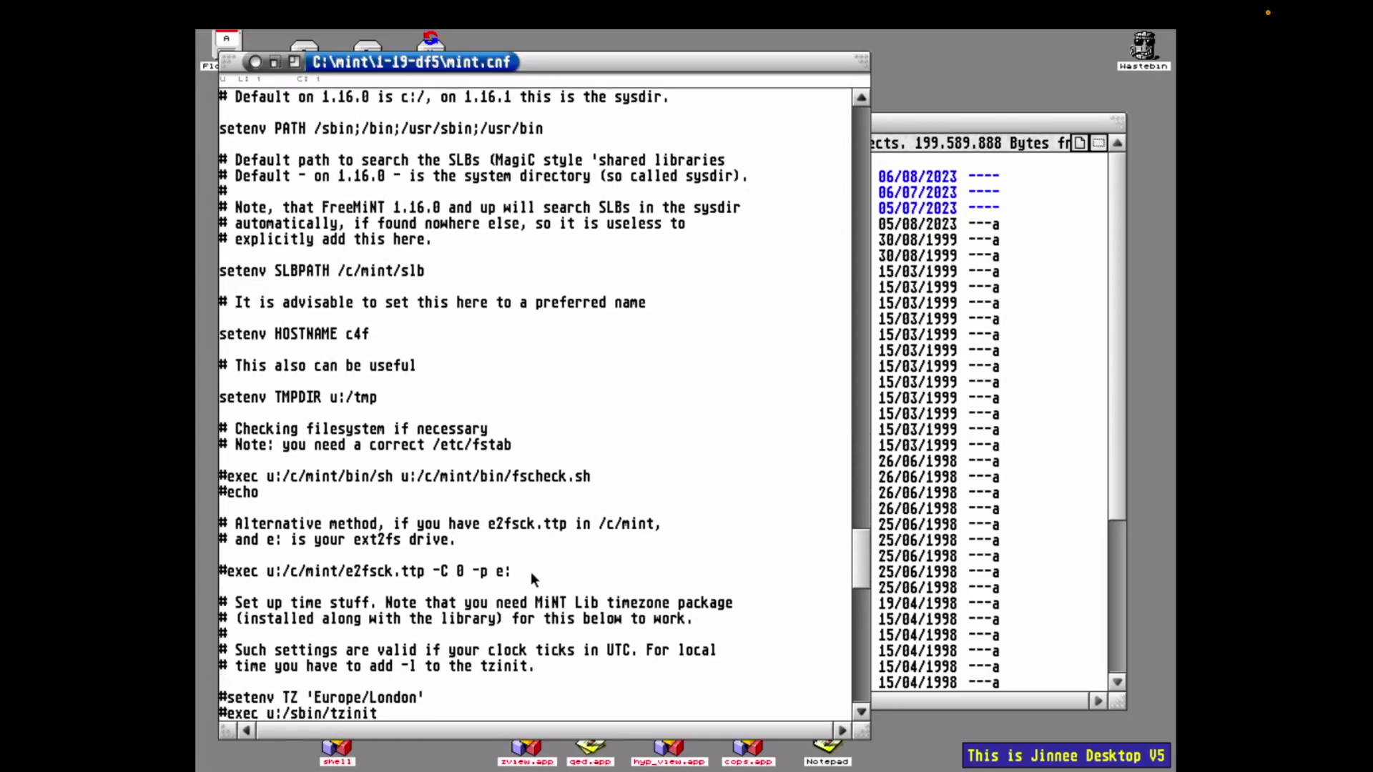
# - Replace the fstab note and commented-out filesystem check commands in mint.cnf with exec u:/bin/e2fsck -C 0 -p d:, then save and quit
pyautogui.moveTo(532, 576); pyautogui.dragTo(200, 451)
pyautogui.press('Delete')
pyautogui.press('Return')
pyautogui.write('exec u:/bin/e2fsk')
pyautogui.press('BackSpace')
pyautogui.write('ck -C 0')
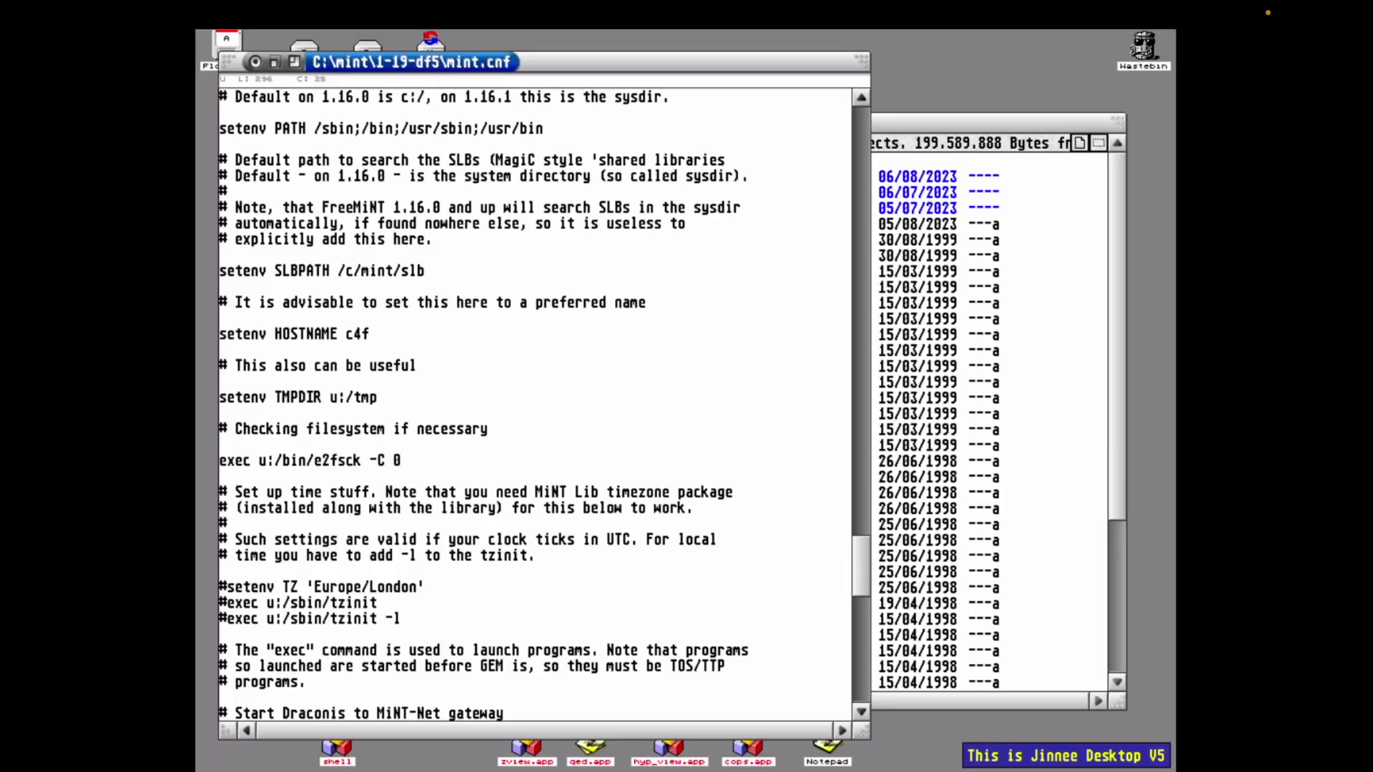
pyautogui.write(' -p d:')
pyautogui.moveTo(290, 41)
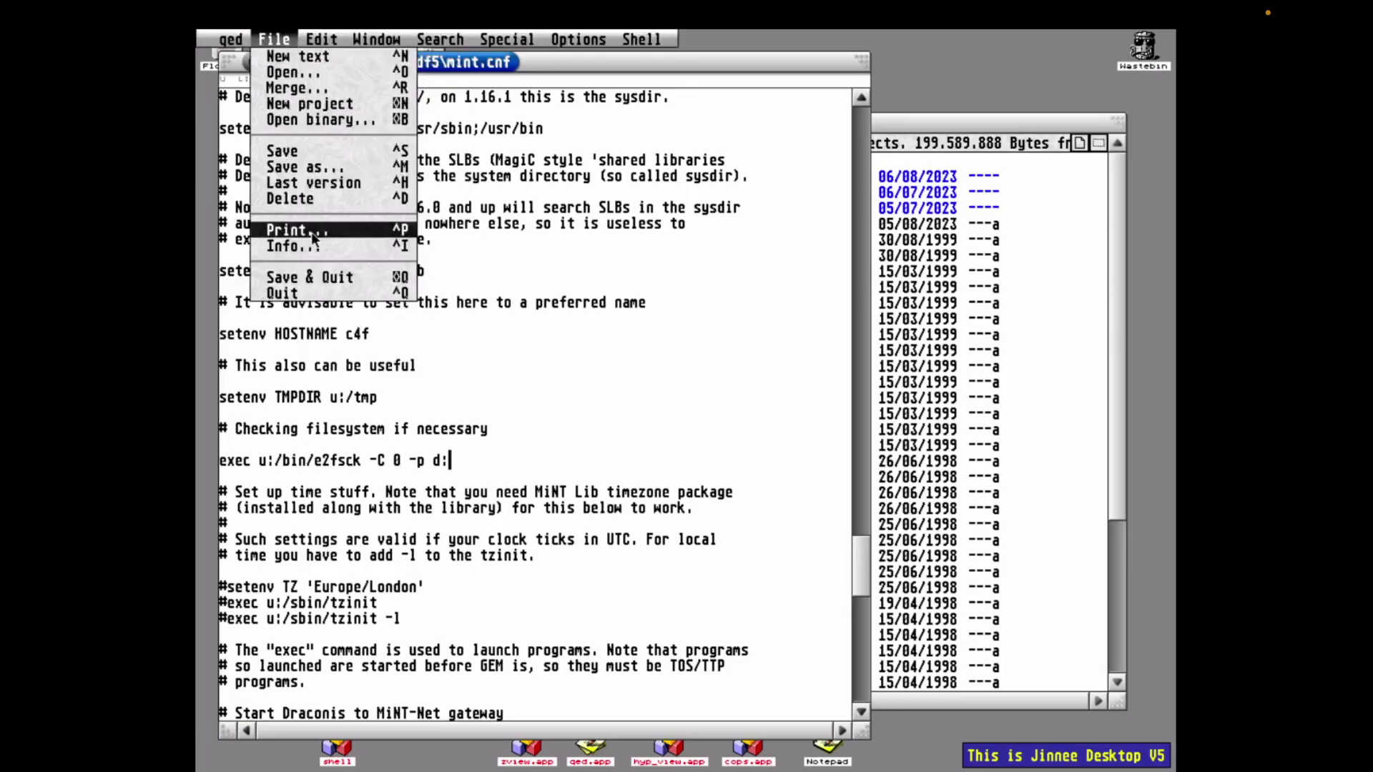
pyautogui.click(319, 284)
# - Open drives C and D in enlarged windows and examine the usr folder inside c4f-root on drive C
pyautogui.doubleClick(308, 52)
pyautogui.doubleClick(366, 40)
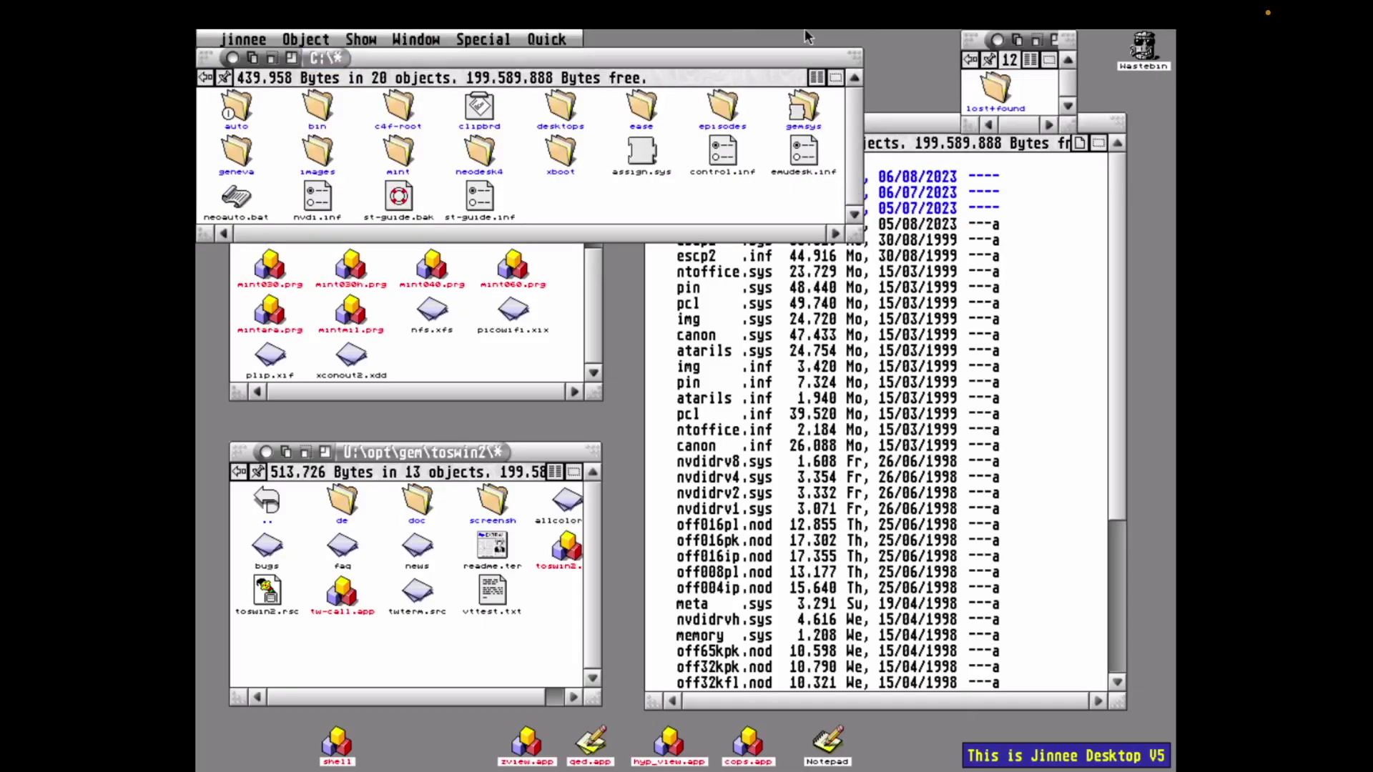
pyautogui.moveTo(619, 100); pyautogui.dragTo(570, 282)
pyautogui.moveTo(1023, 351); pyautogui.dragTo(927, 524)
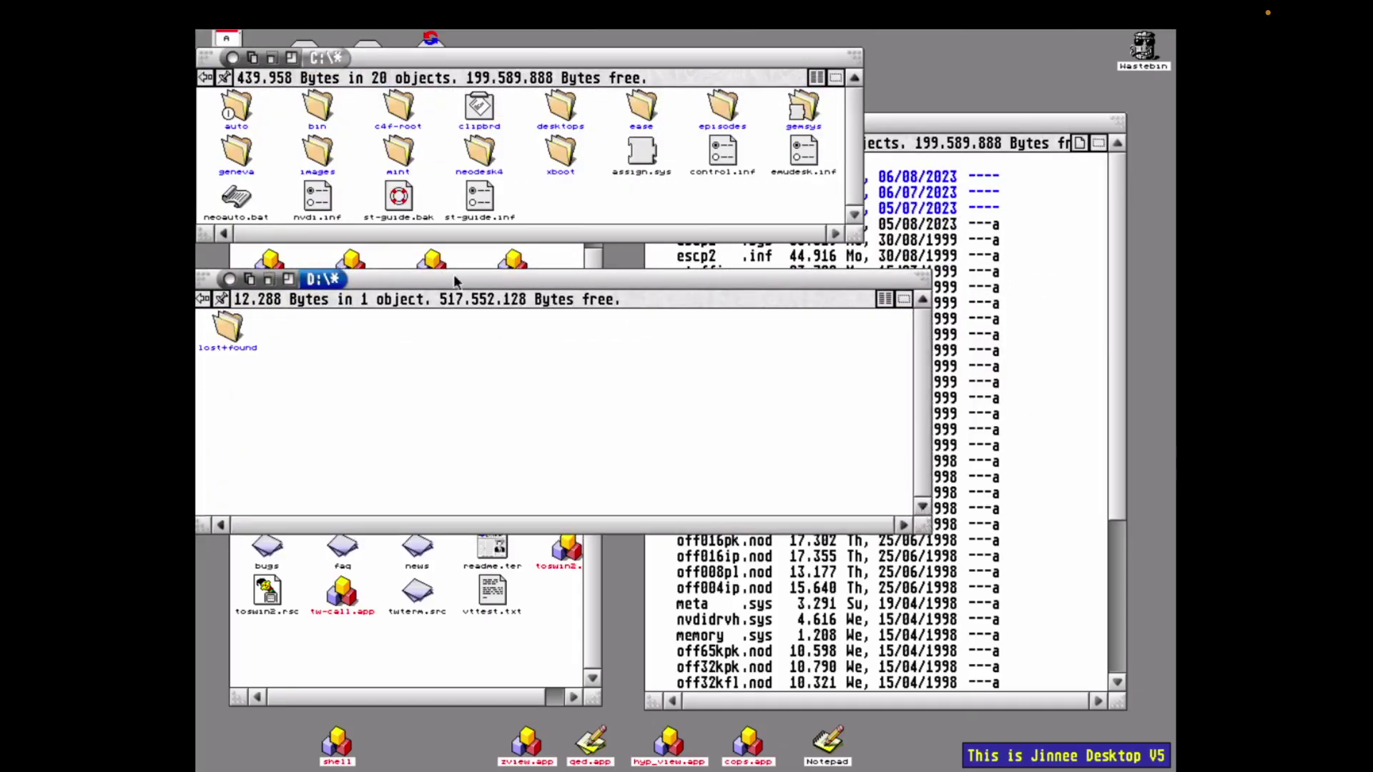
pyautogui.click(402, 113)
pyautogui.doubleClick(404, 118)
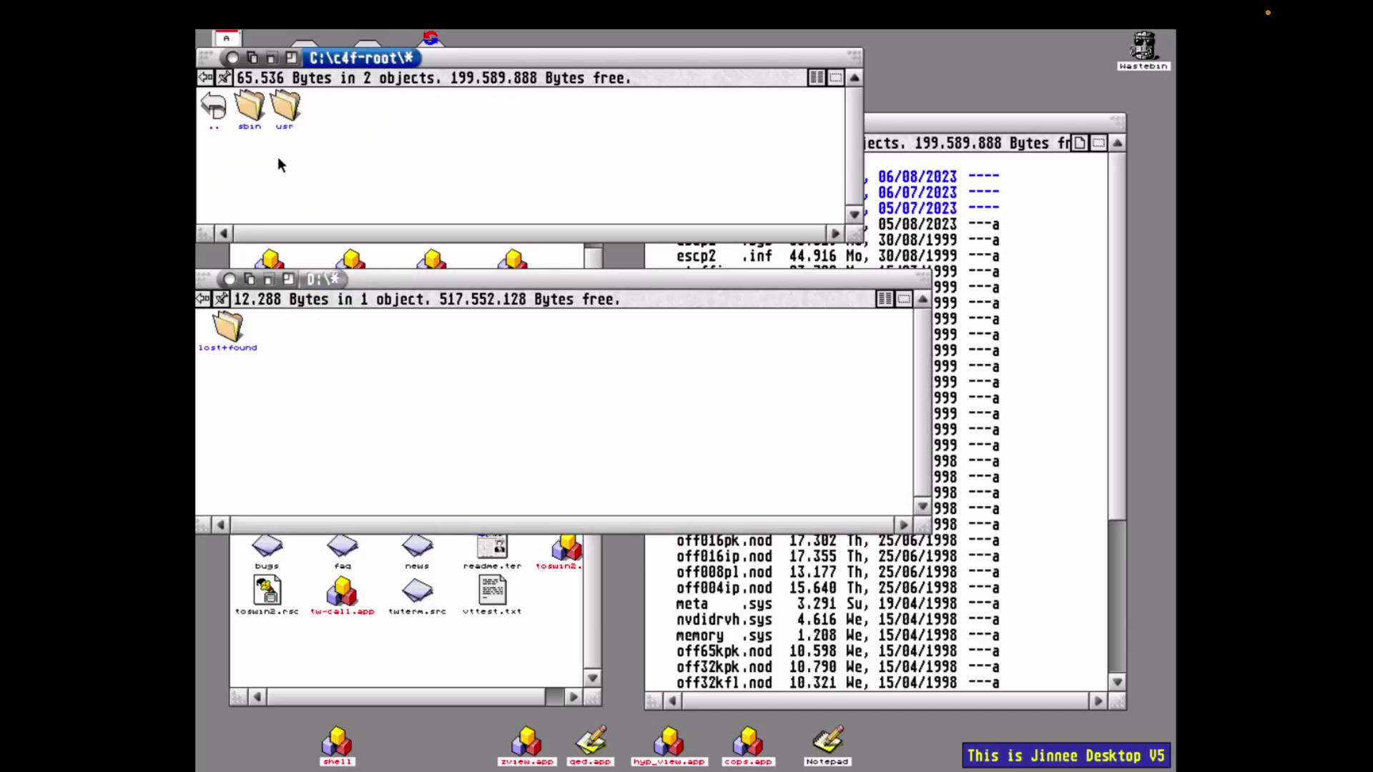
pyautogui.doubleClick(285, 107)
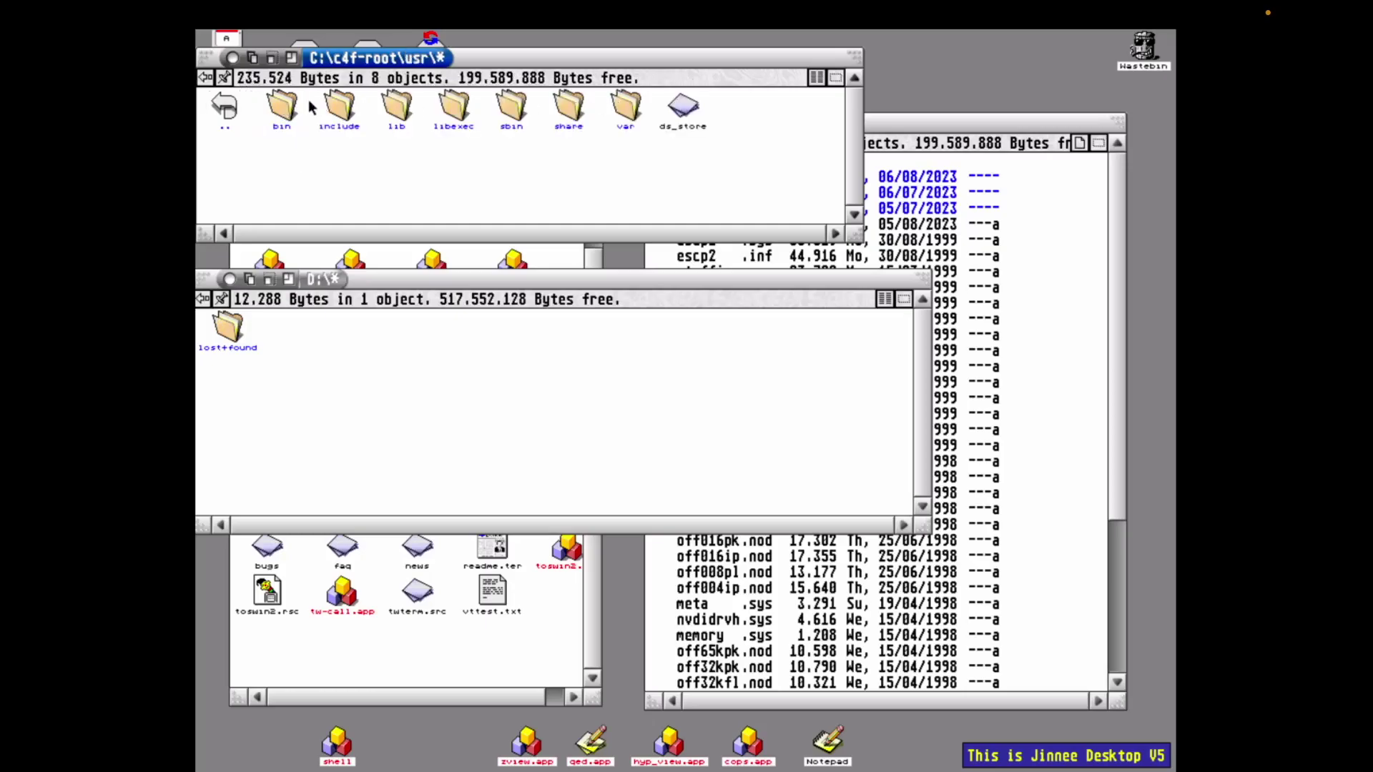
pyautogui.doubleClick(236, 97)
pyautogui.doubleClick(397, 92)
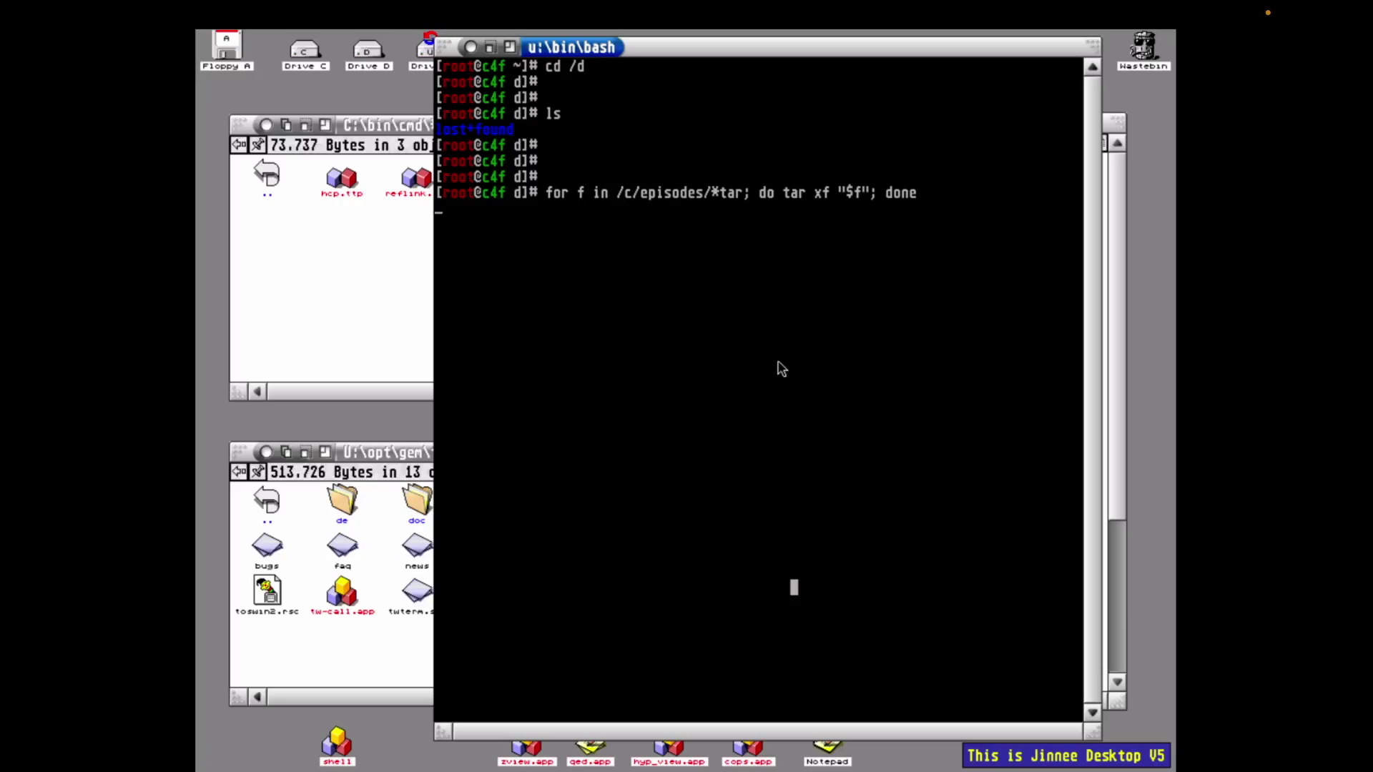
# - List the contents of drive D's root, its bin and etc directories, and the system's /etc in bash
pyautogui.press('Return')
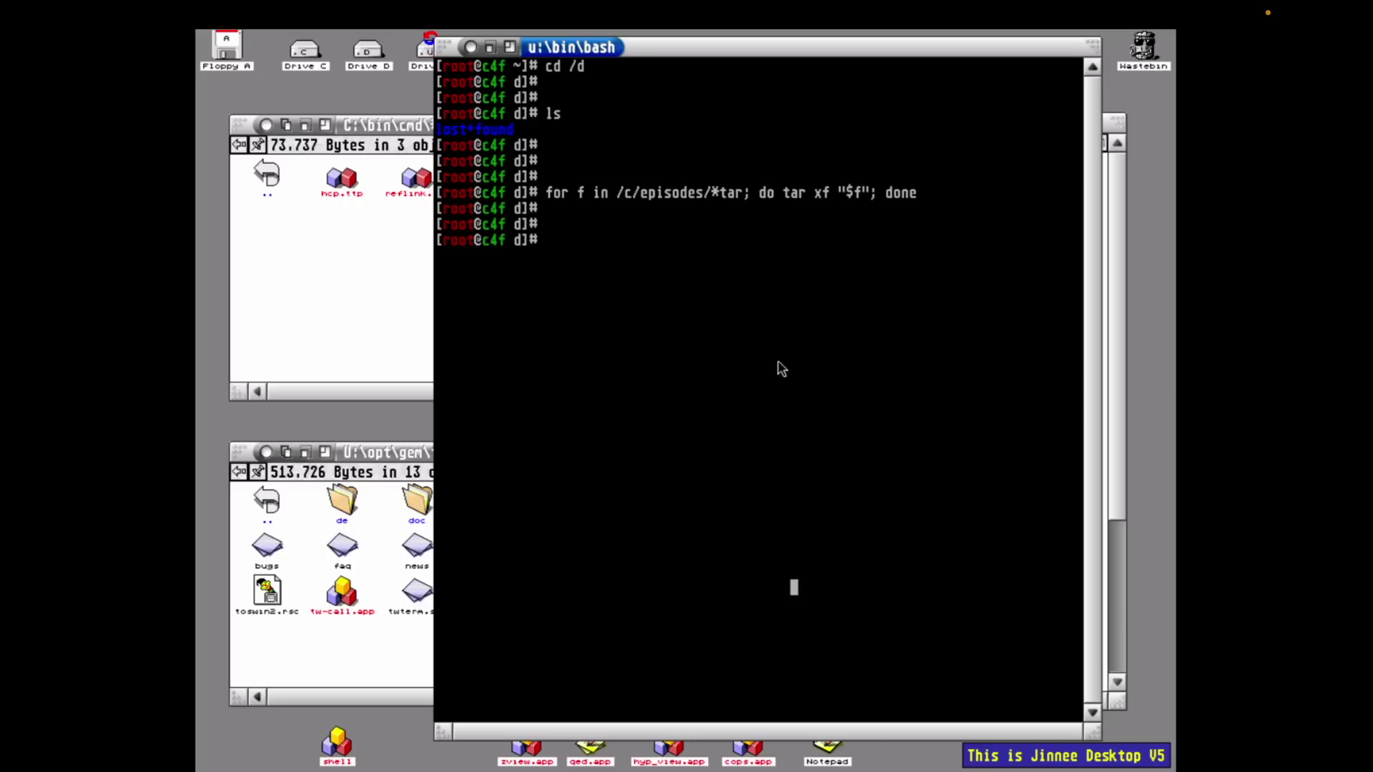
pyautogui.write('ls')
pyautogui.press('Return')
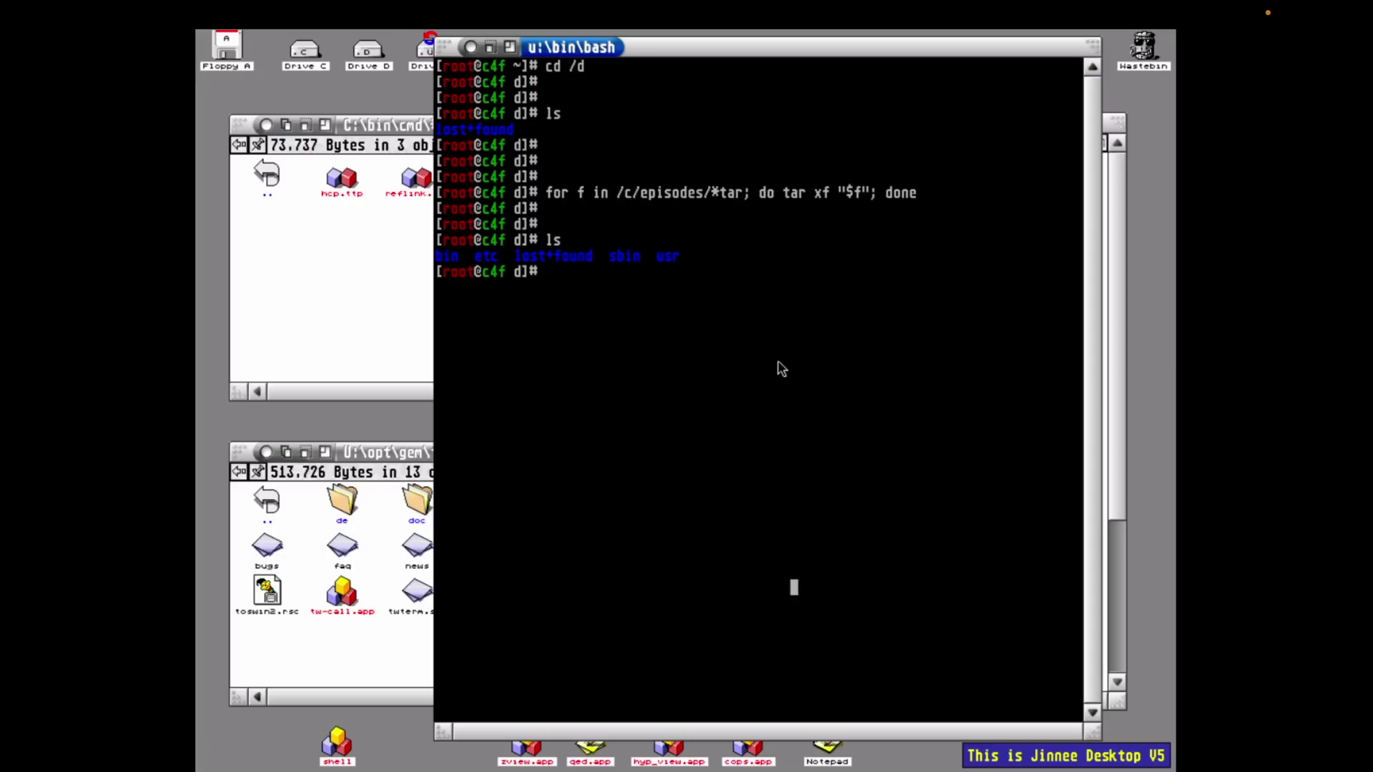
pyautogui.write('ls bin')
pyautogui.press('Return')
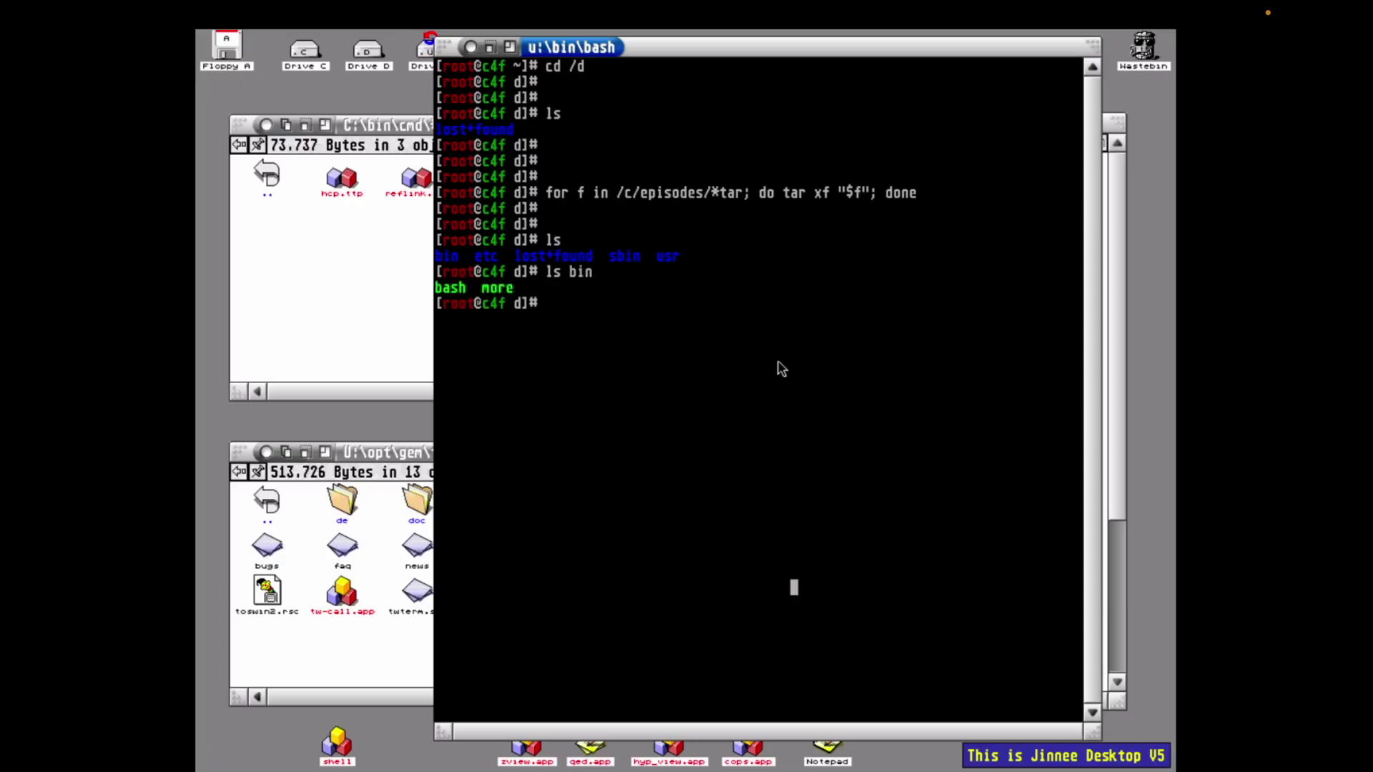
pyautogui.write('ls etc')
pyautogui.press('Return')
pyautogui.press('Return')
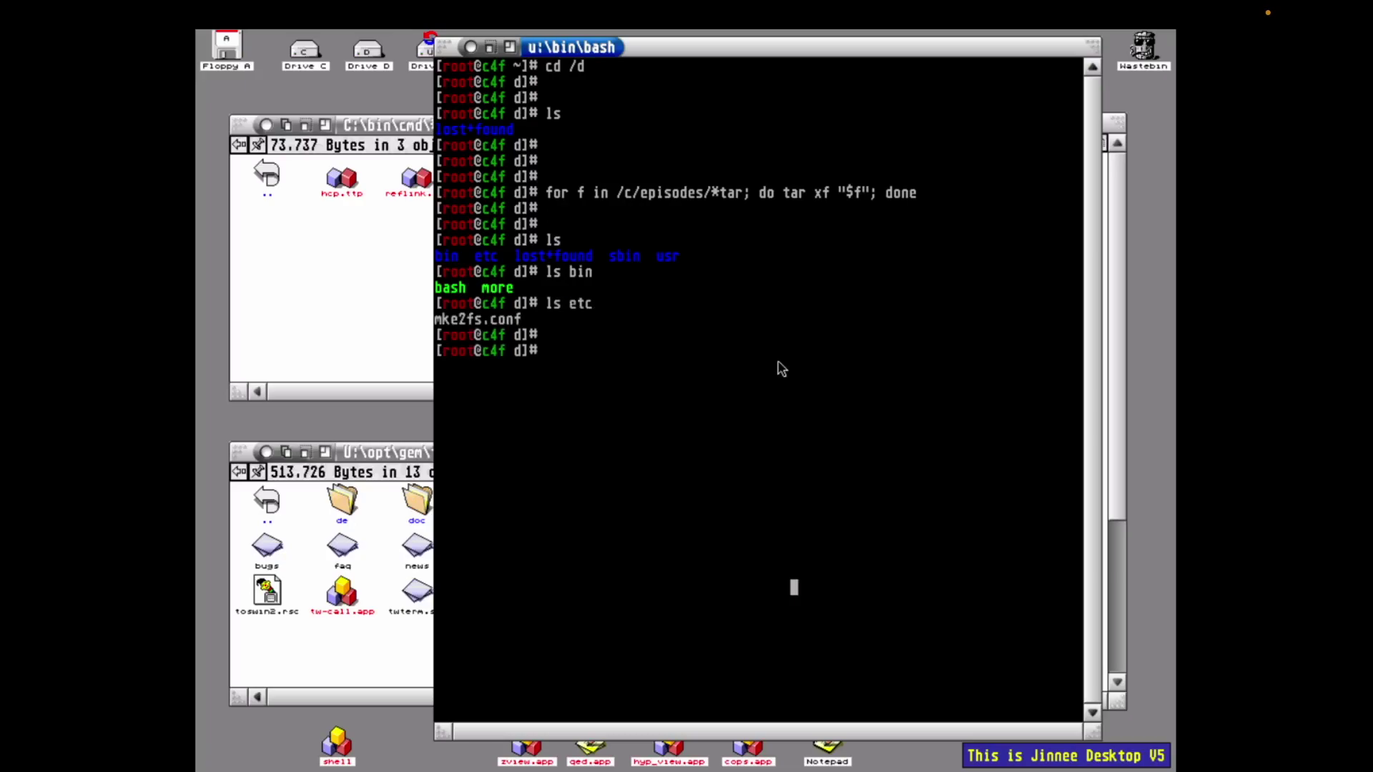
pyautogui.write('ls /etc')
pyautogui.press('Return')
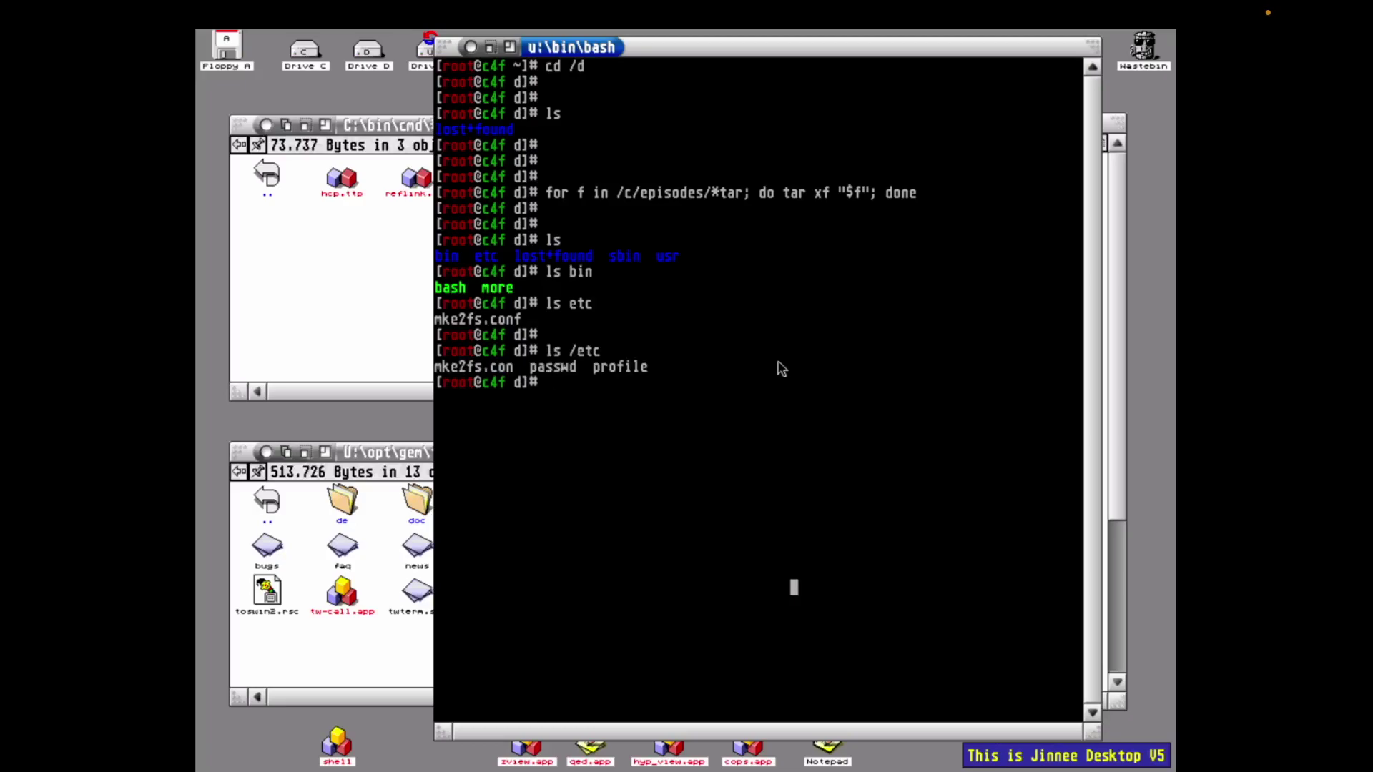
# - Change the shell's working directory to etc on drive D
pyautogui.write('cd etcf')
pyautogui.press('Return')
pyautogui.press('Up')
pyautogui.press('BackSpace')
pyautogui.press('Return')
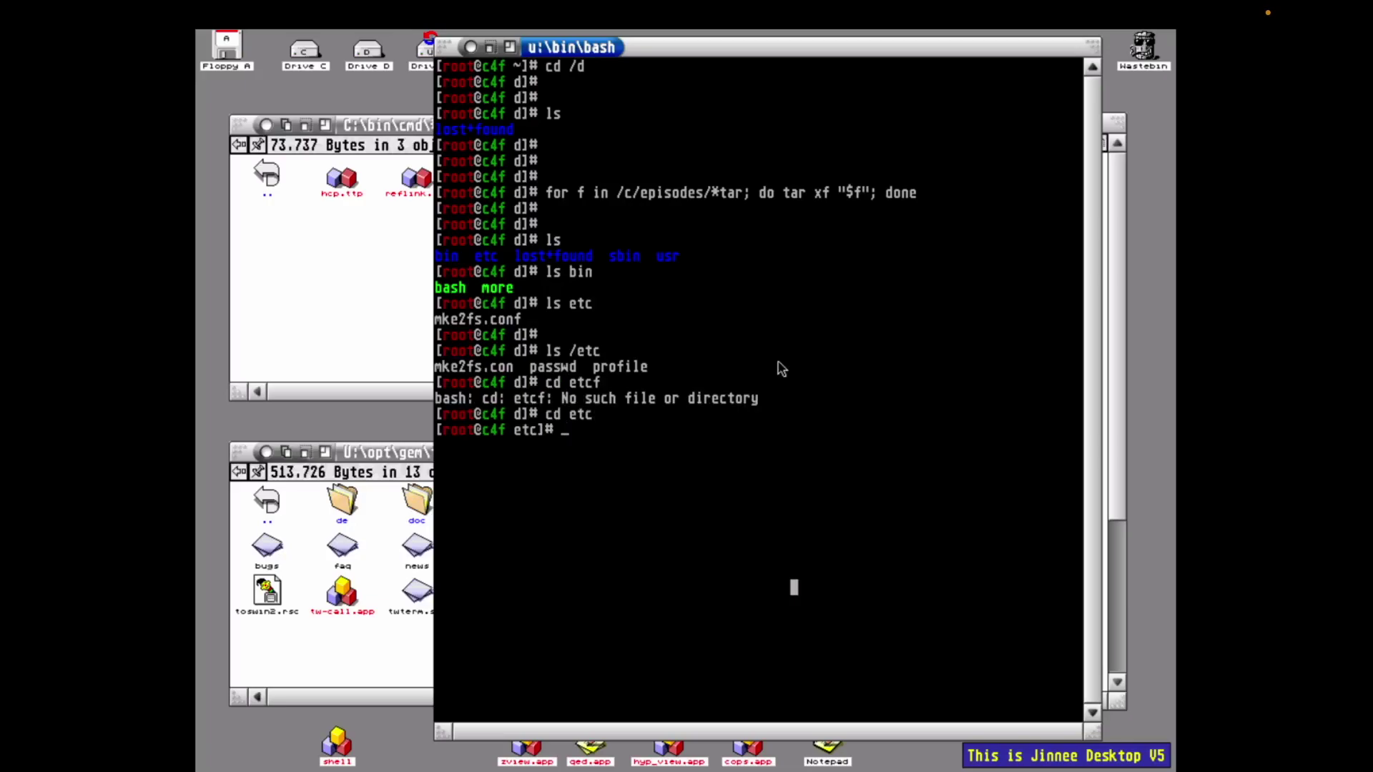
pyautogui.press('Return')
pyautogui.press('Return')
# - Copy all /etc files starting with p into drive D's etc directory and list its contents
pyautogui.write('cp')
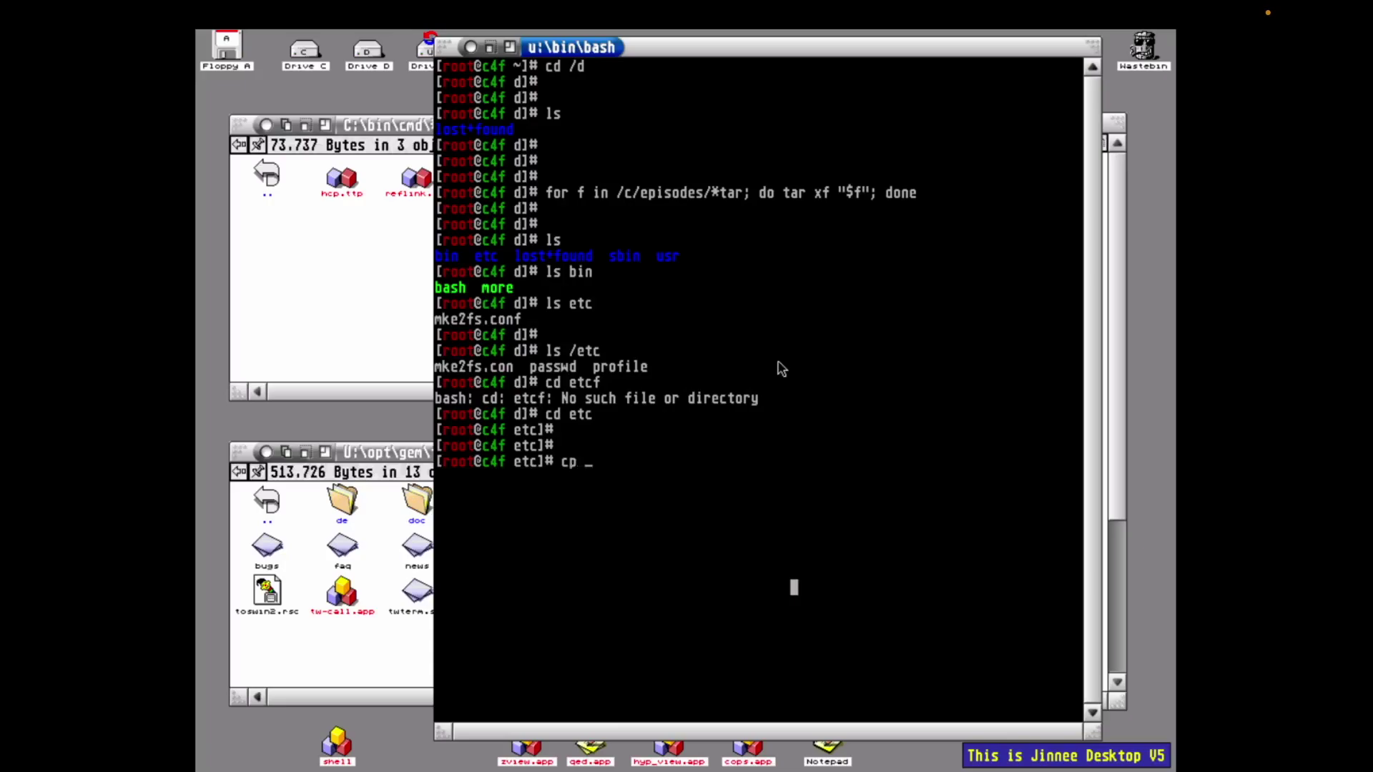
pyautogui.write(' /etc/p* .')
pyautogui.press('Return')
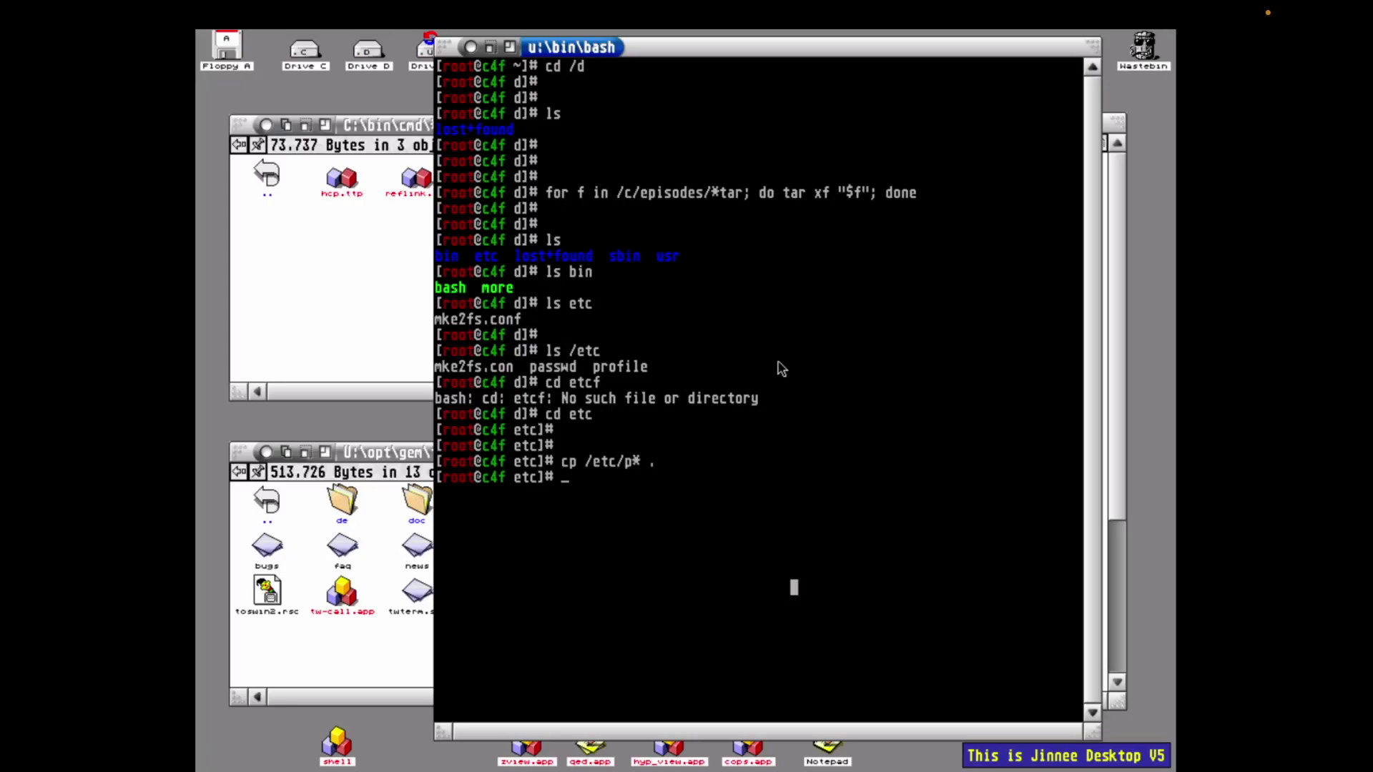
pyautogui.press('Return')
pyautogui.press('Return')
pyautogui.write('ls')
pyautogui.press('Return')
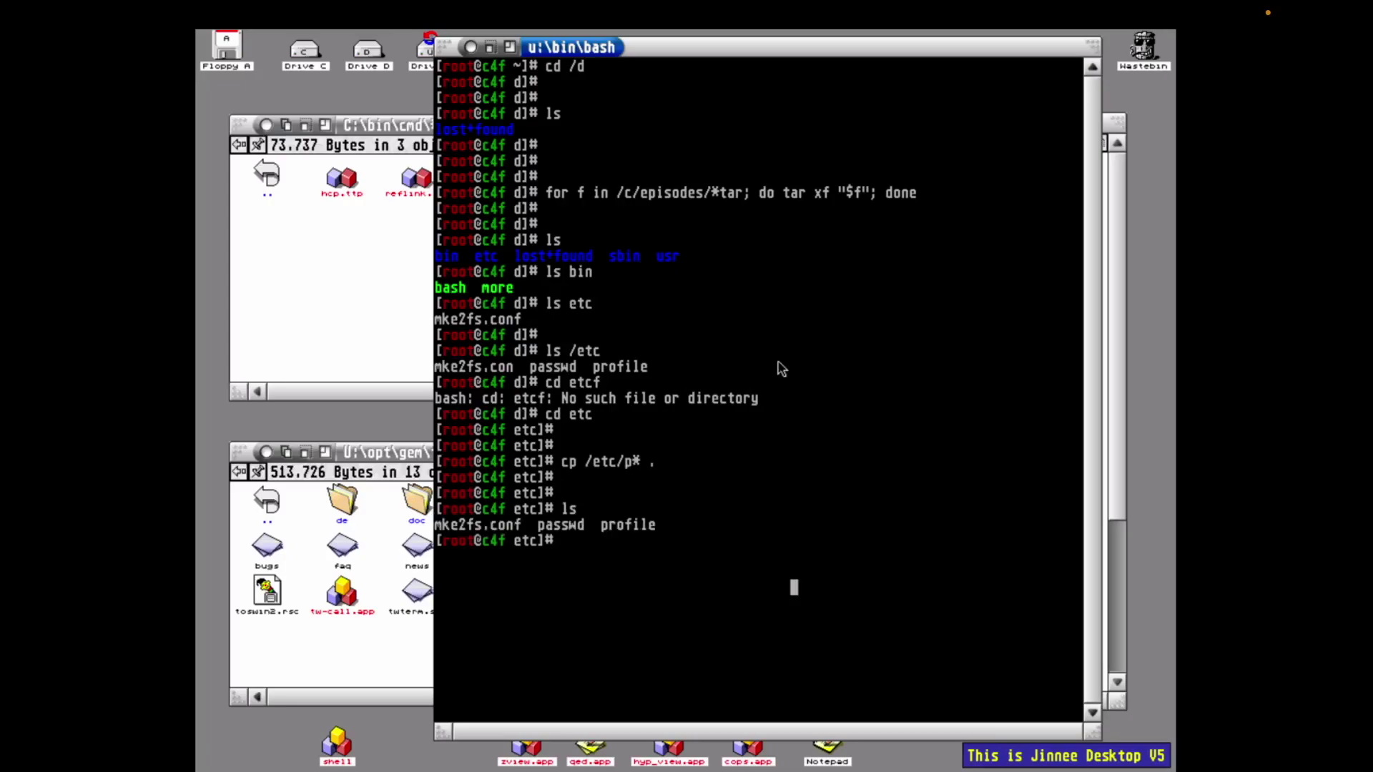
# - Try to list usr/share/man/man1 from within the etc directory
pyautogui.press('Return')
pyautogui.write('ls usr/shar')
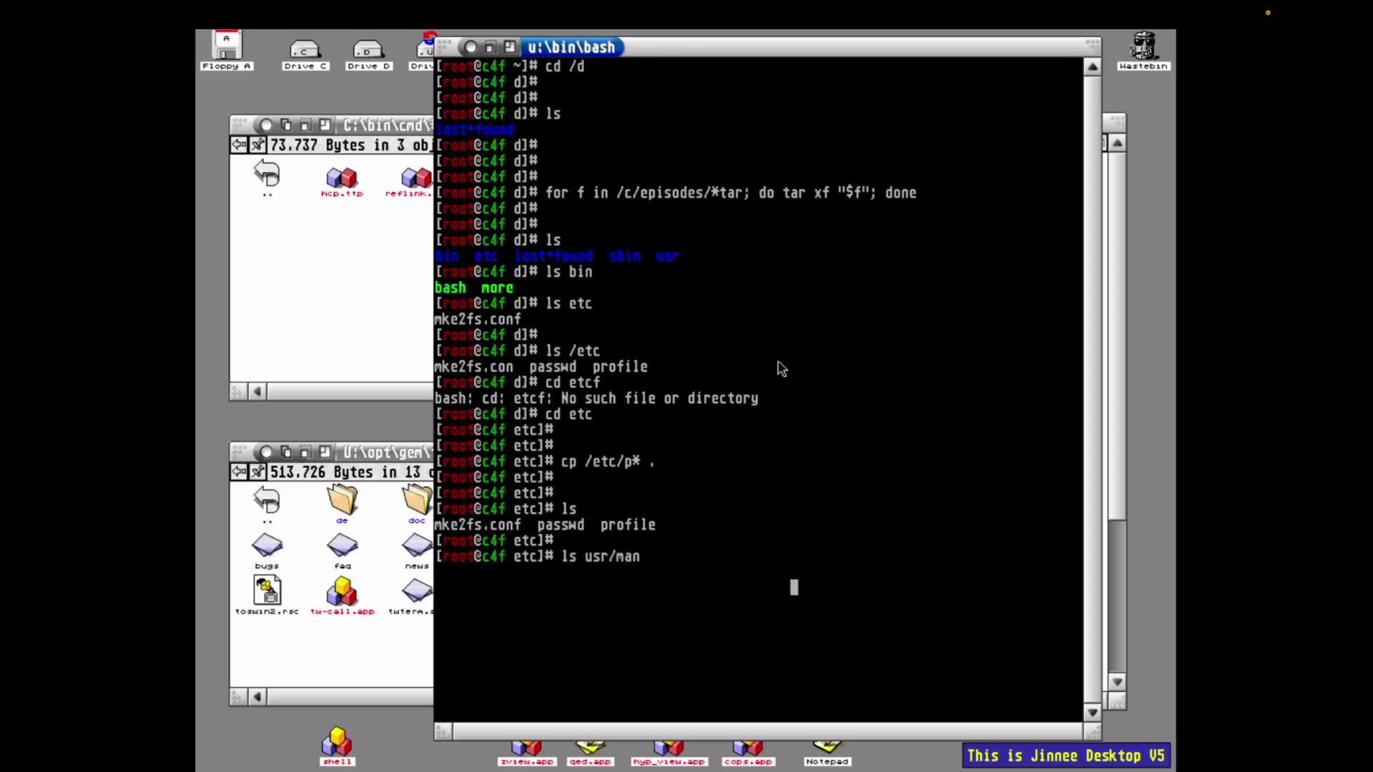
pyautogui.press('BackSpace')
pyautogui.press('BackSpace')
pyautogui.press('BackSpace')
pyautogui.press('BackSpace')
pyautogui.write('share/man/man1')
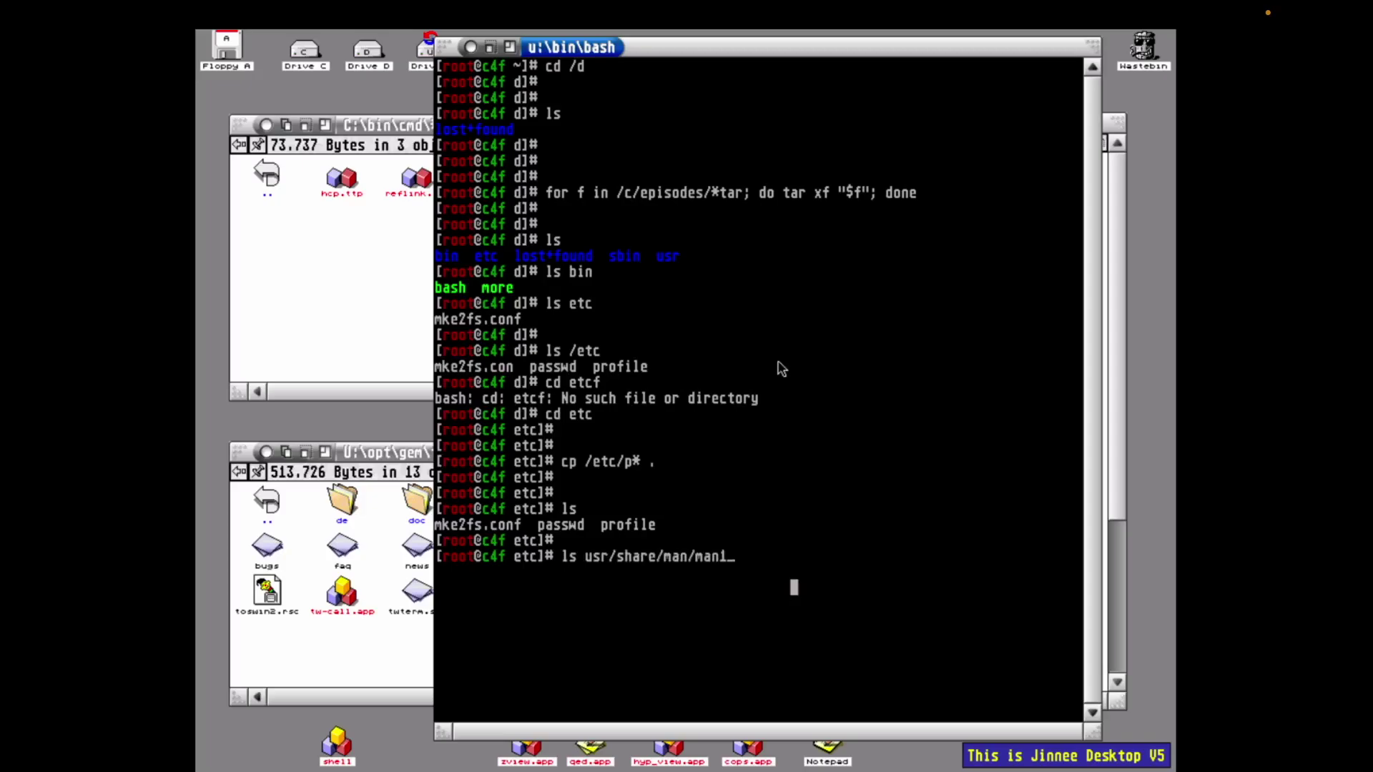
pyautogui.press('Return')
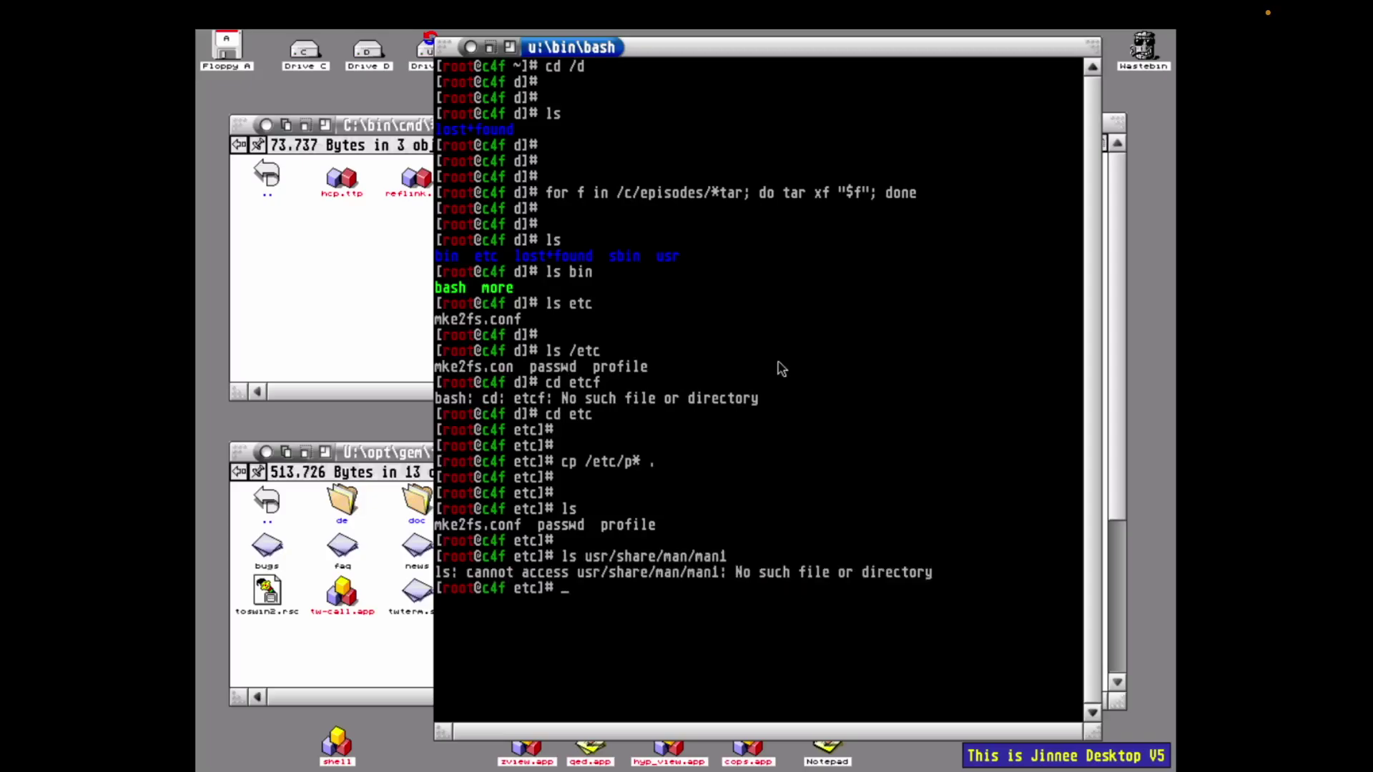
# - Go back up to drive D's root and list the manual pages in usr/share/man/man1
pyautogui.write('cd ..')
pyautogui.press('Return')
pyautogui.press('Up')
pyautogui.press('Up')
pyautogui.press('Return')
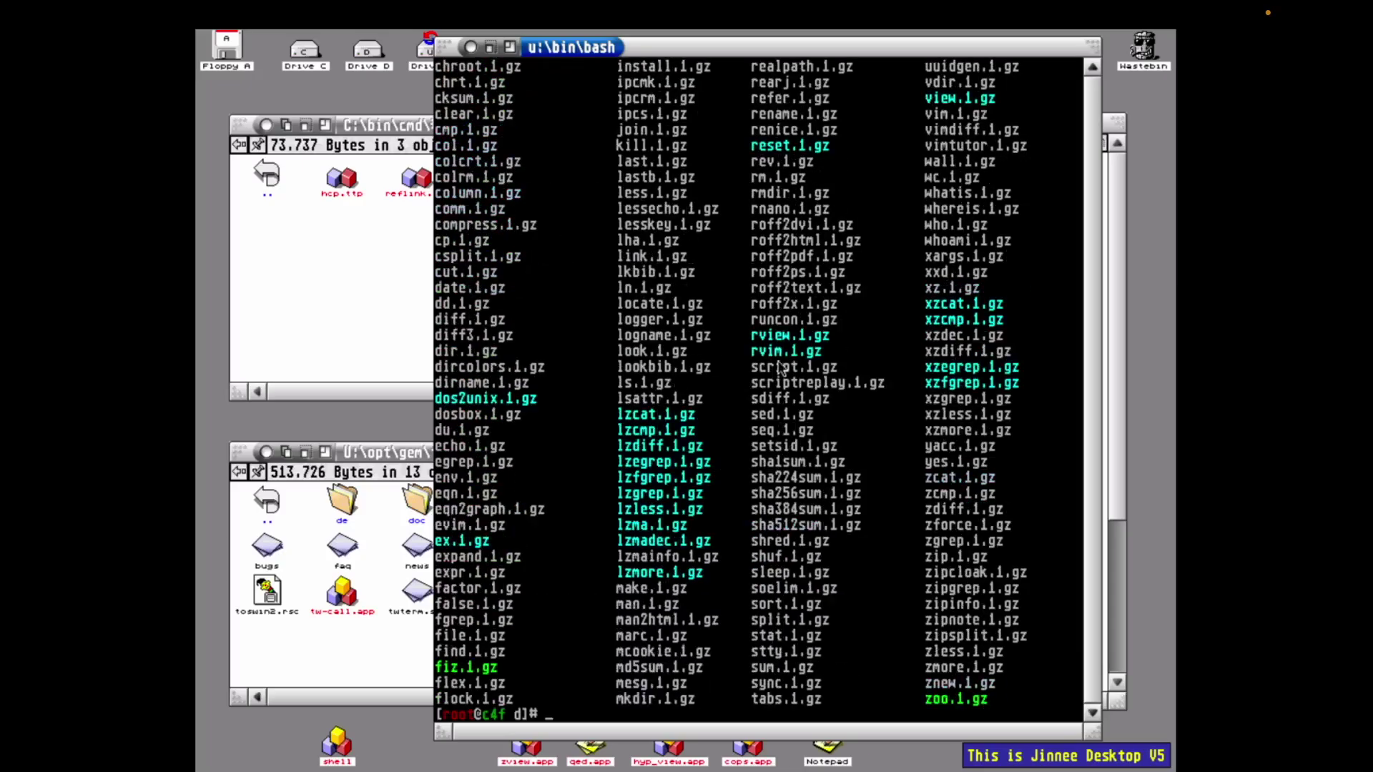
# - Exit the bash session to return to the desktop
pyautogui.write('exitsit')
pyautogui.press('Return')
pyautogui.write('exit')
pyautogui.press('Return')
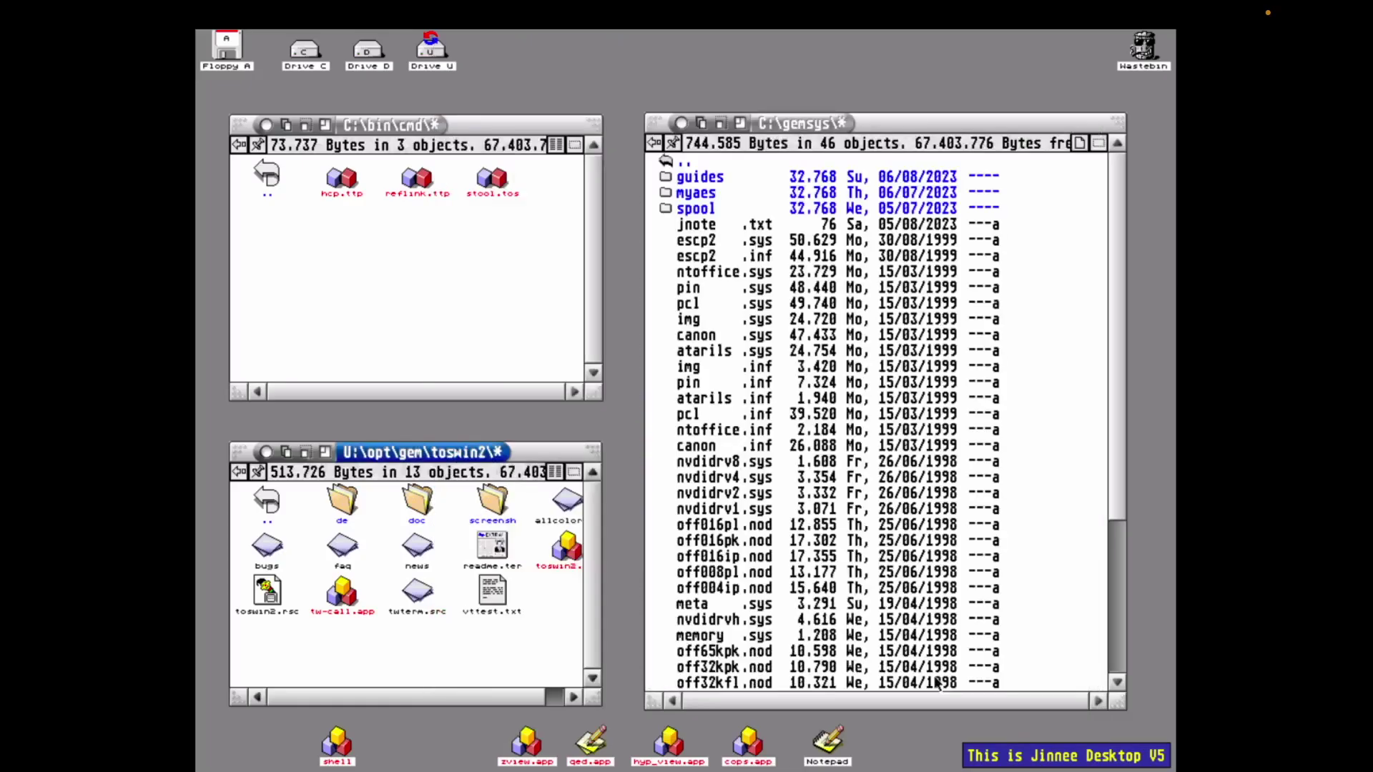
# - Reopen mint.cnf from C:\mint\1-19-df5 at the root filesystem link definitions
pyautogui.doubleClick(267, 175)
pyautogui.doubleClick(267, 175)
pyautogui.doubleClick(436, 269)
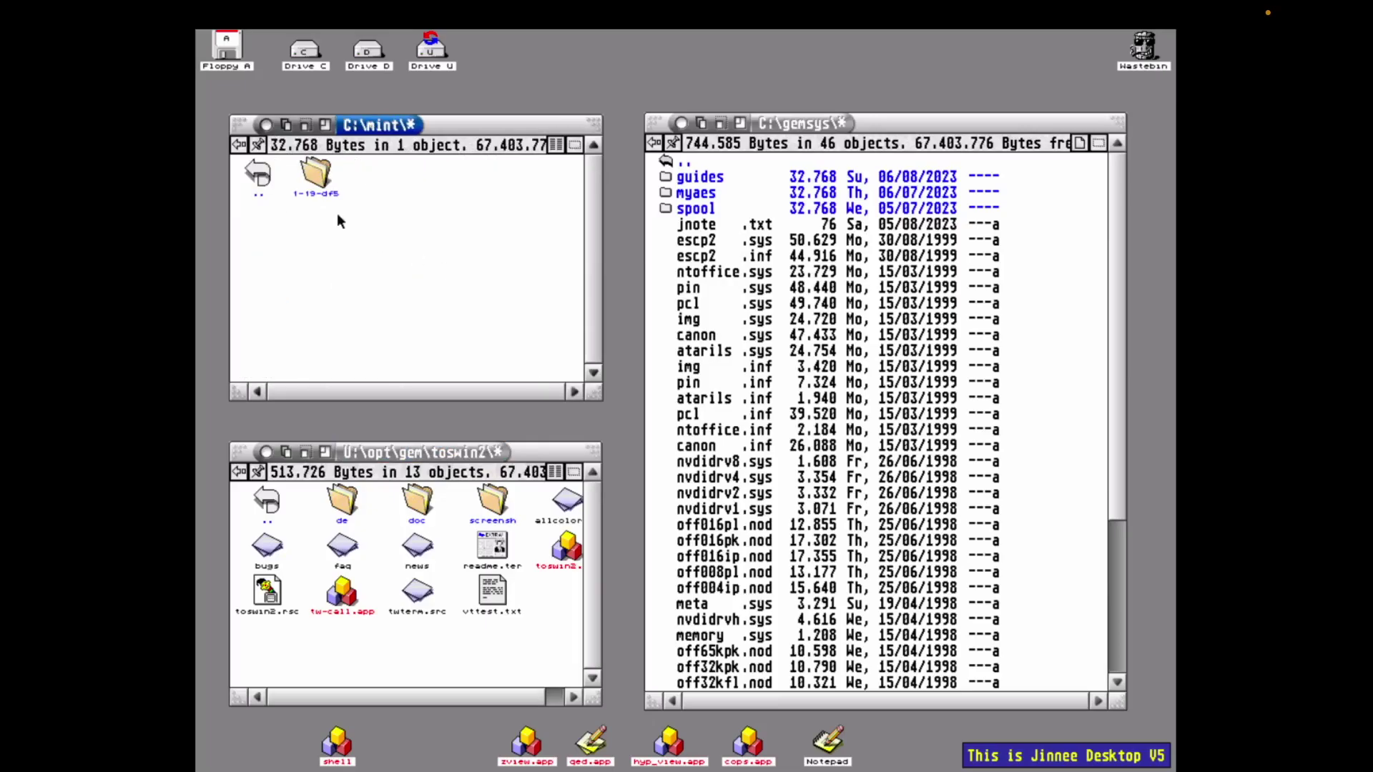
pyautogui.doubleClick(313, 171)
pyautogui.click(590, 328)
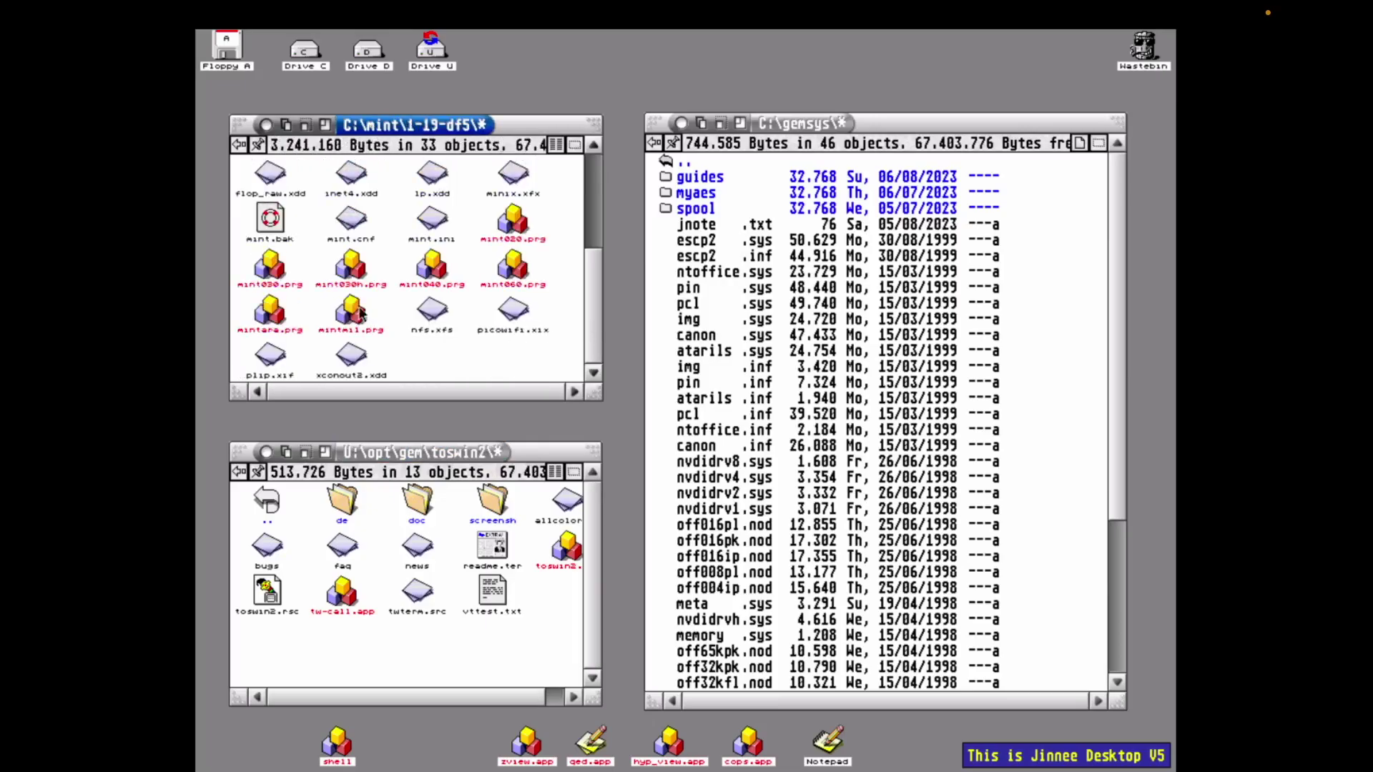
pyautogui.doubleClick(351, 218)
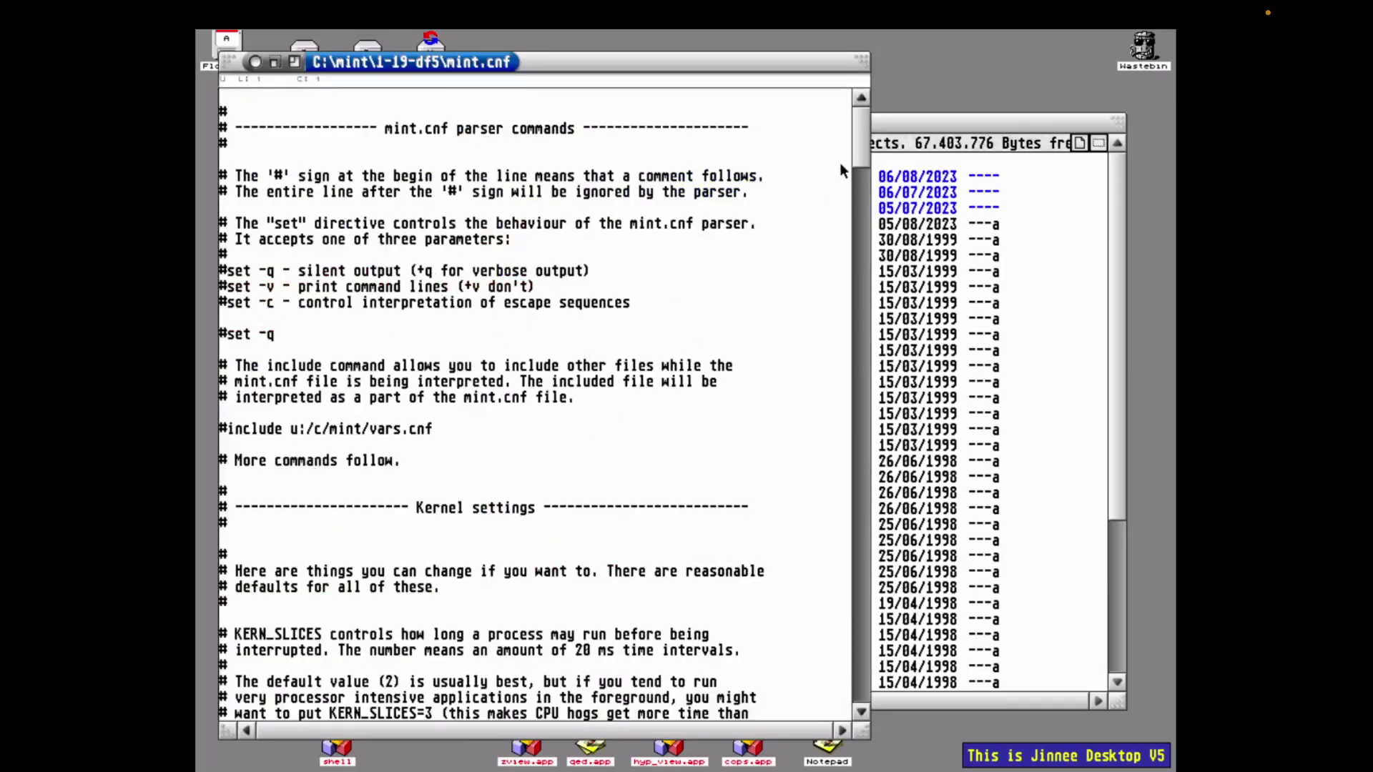
pyautogui.moveTo(860, 132); pyautogui.dragTo(847, 480)
# - Add three blank lines beneath the u:/var link and move the c:/c4f-root/sbin link line down there
pyautogui.click(458, 562)
pyautogui.press('Return')
pyautogui.press('Return')
pyautogui.press('Return')
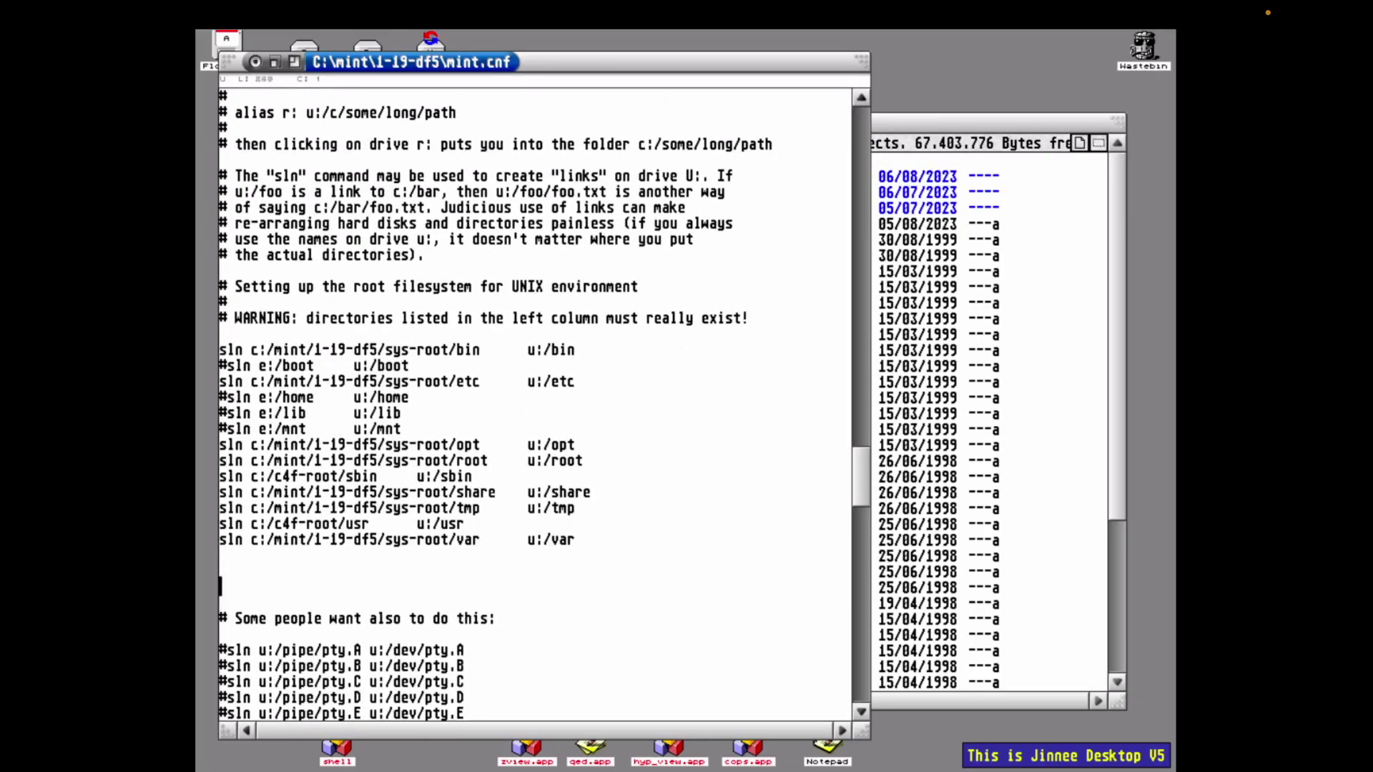
pyautogui.moveTo(473, 477); pyautogui.dragTo(221, 478)
pyautogui.hotkey('ctrl', 'c')
pyautogui.press('Delete')
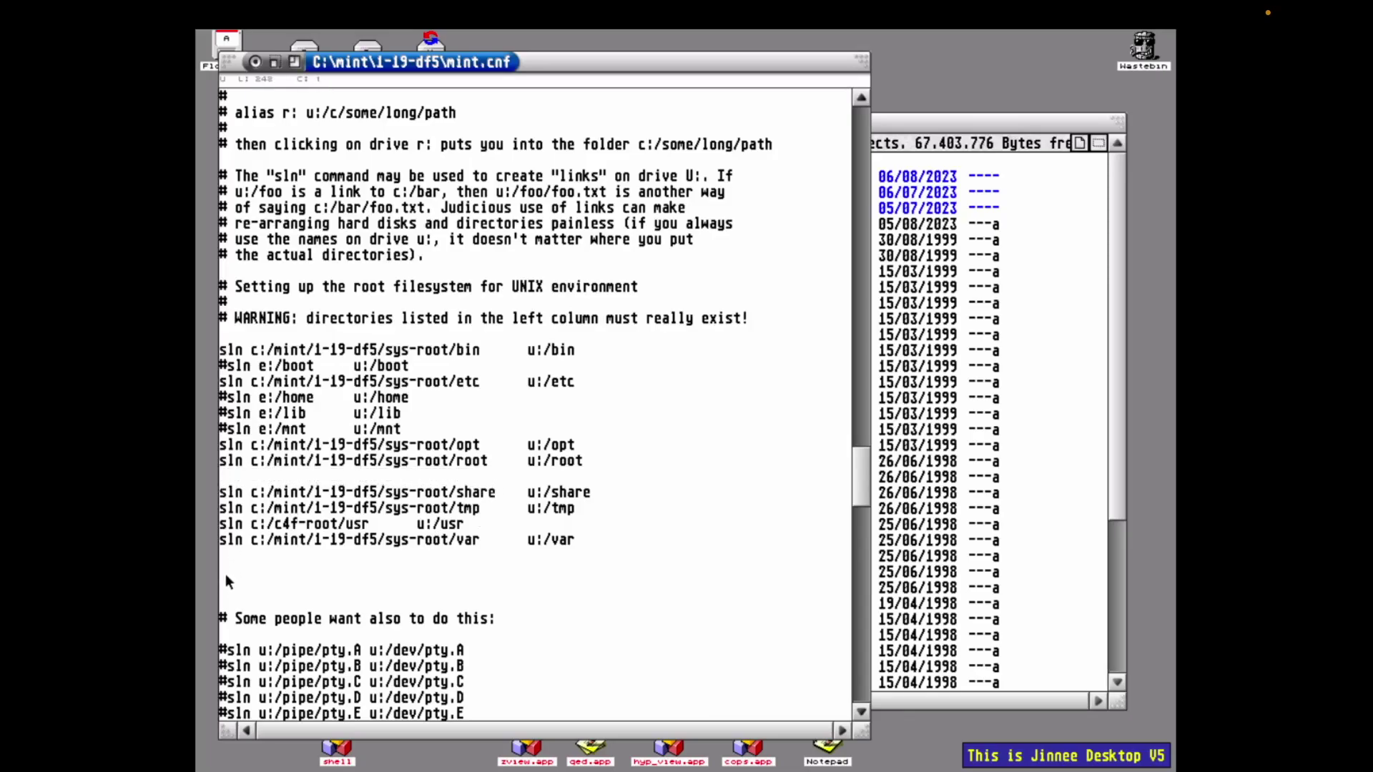
pyautogui.hotkey('ctrl', 'v')
# - Move the c:/c4f-root/usr link line directly beneath the u:/sbin link in mint.cnf
pyautogui.moveTo(500, 526); pyautogui.dragTo(218, 526)
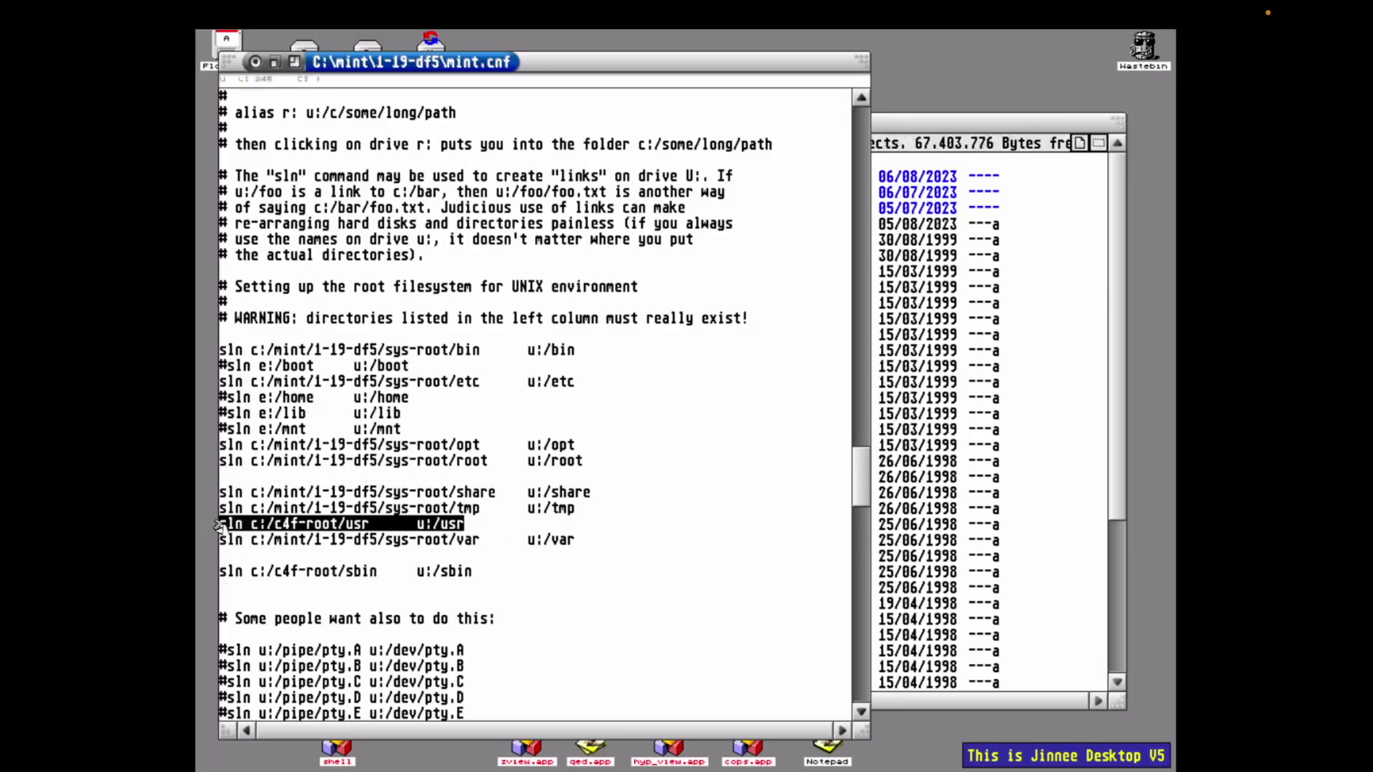
pyautogui.hotkey('ctrl', 'x')
pyautogui.click(224, 588)
pyautogui.hotkey('ctrl', 'v')
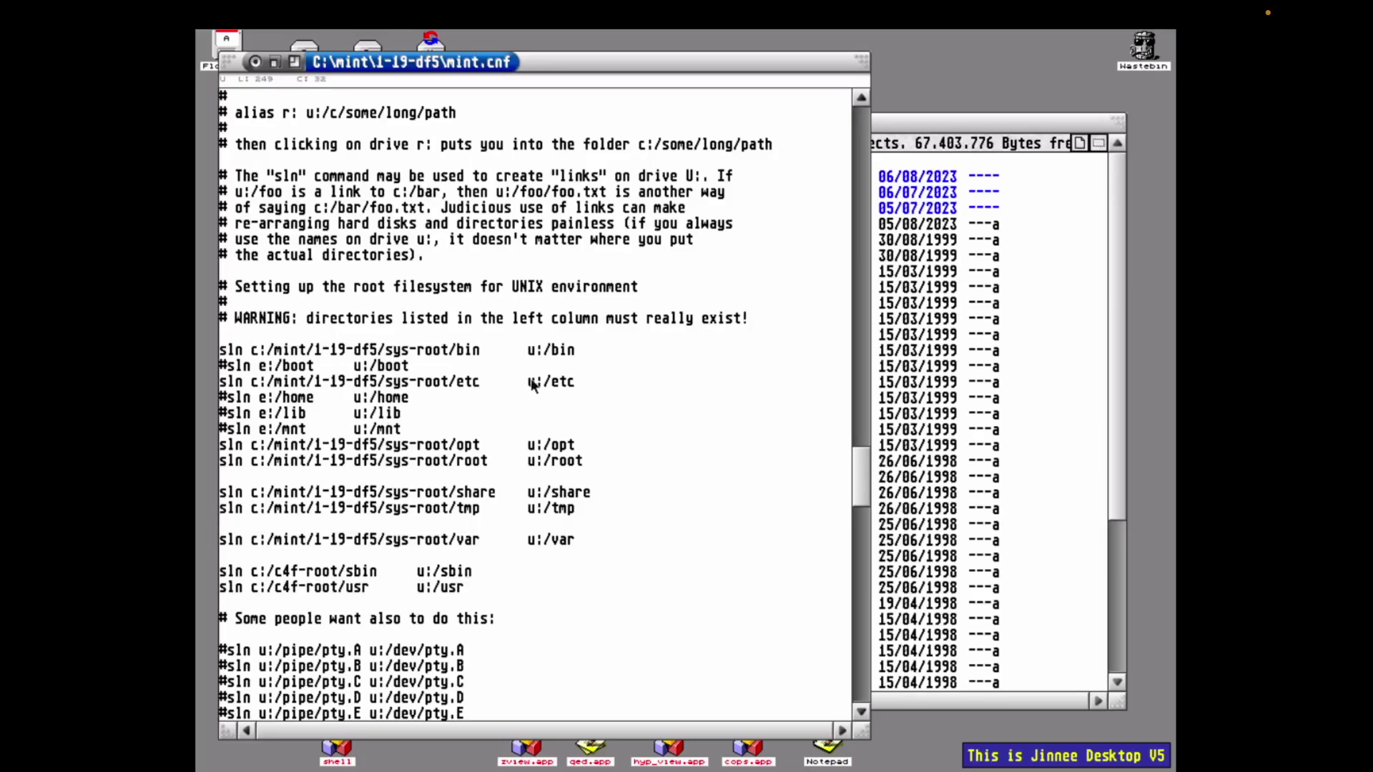
# - Move the u:/etc link line to a new line directly above the u:/sbin link
pyautogui.moveTo(576, 381); pyautogui.dragTo(218, 381)
pyautogui.hotkey('ctrl', 'x')
pyautogui.click(221, 556)
pyautogui.press('Return')
pyautogui.hotkey('ctrl', 'v')
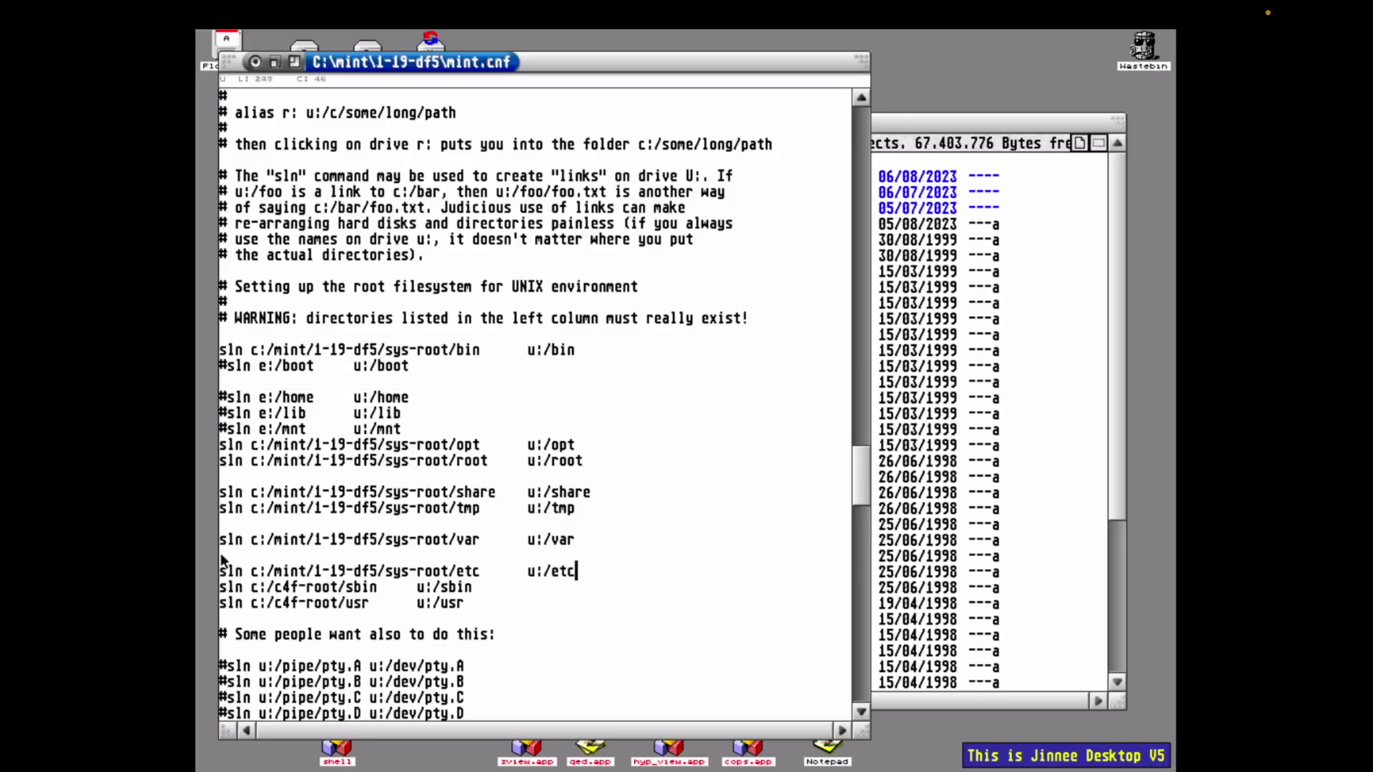
# - Change the source path of the u:/etc link to d:/etc
pyautogui.click(451, 572)
pyautogui.press('BackSpace')
pyautogui.press('BackSpace')
pyautogui.press('BackSpace')
pyautogui.press('BackSpace')
pyautogui.press('BackSpace')
pyautogui.press('BackSpace')
pyautogui.press('BackSpace')
pyautogui.press('BackSpace')
pyautogui.press('BackSpace')
pyautogui.press('BackSpace')
pyautogui.press('BackSpace')
pyautogui.press('BackSpace')
pyautogui.press('BackSpace')
pyautogui.press('BackSpace')
pyautogui.press('BackSpace')
pyautogui.press('BackSpace')
pyautogui.press('BackSpace')
pyautogui.press('BackSpace')
pyautogui.press('BackSpace')
pyautogui.press('BackSpace')
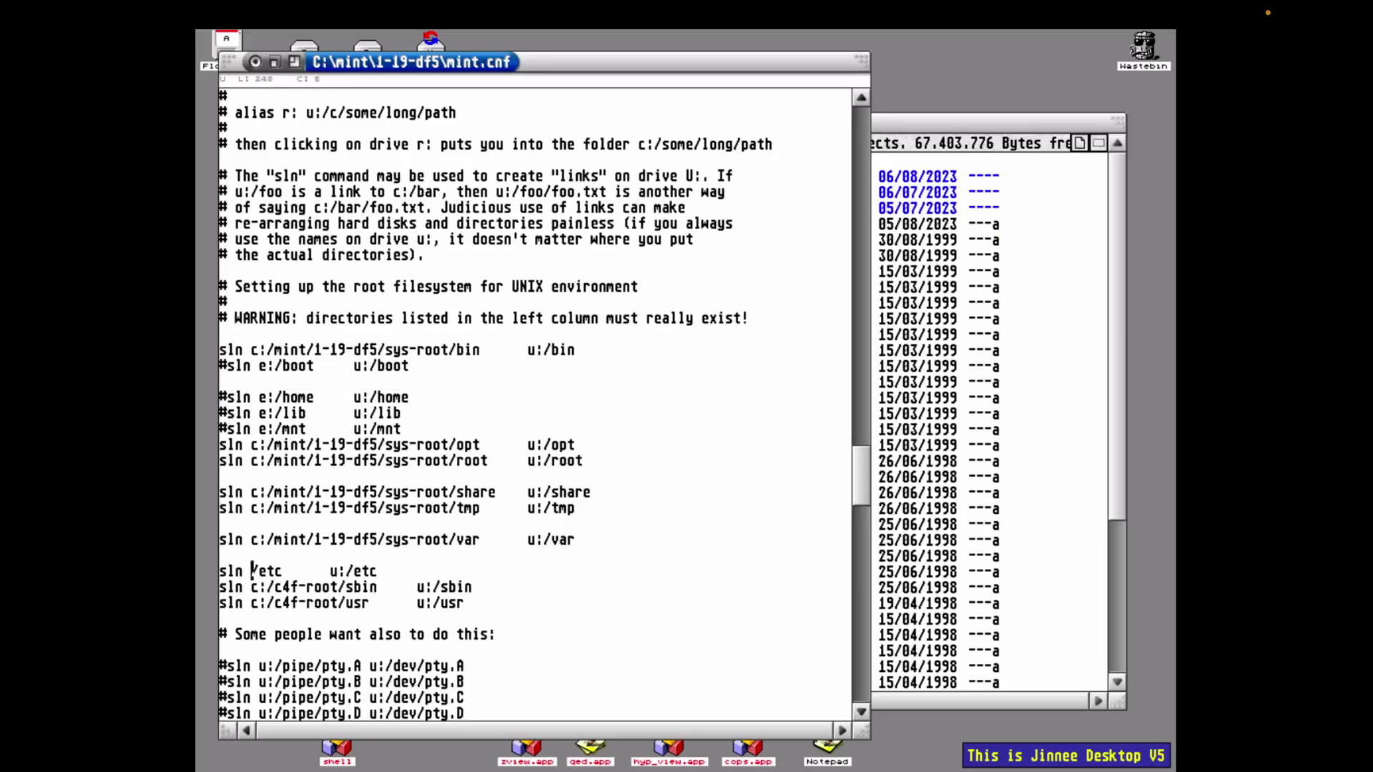
pyautogui.write('d:')
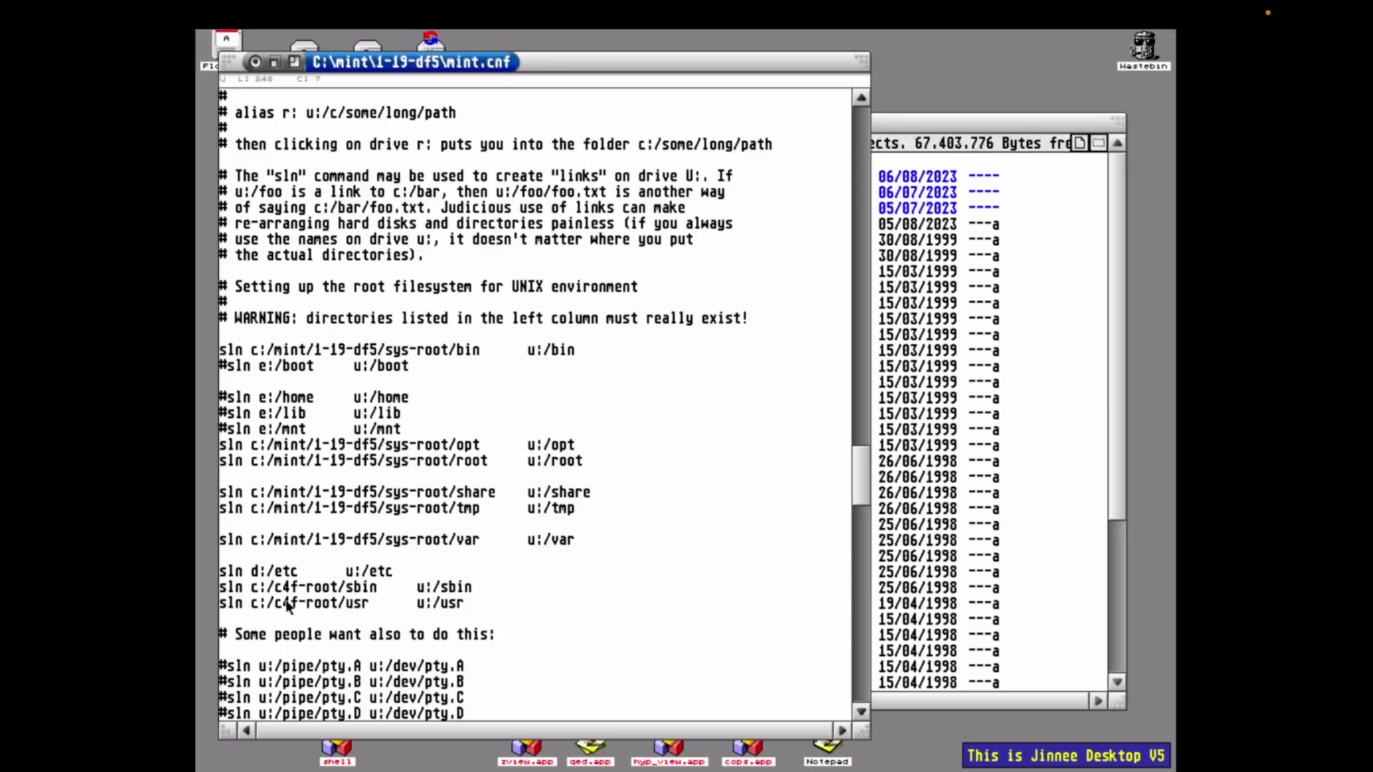
# - Change the source paths of the u:/sbin and u:/usr links to d:/sbin and d:/usr
pyautogui.click(340, 588)
pyautogui.press('BackSpace')
pyautogui.press('BackSpace')
pyautogui.press('BackSpace')
pyautogui.press('BackSpace')
pyautogui.press('BackSpace')
pyautogui.press('BackSpace')
pyautogui.press('BackSpace')
pyautogui.press('BackSpace')
pyautogui.press('BackSpace')
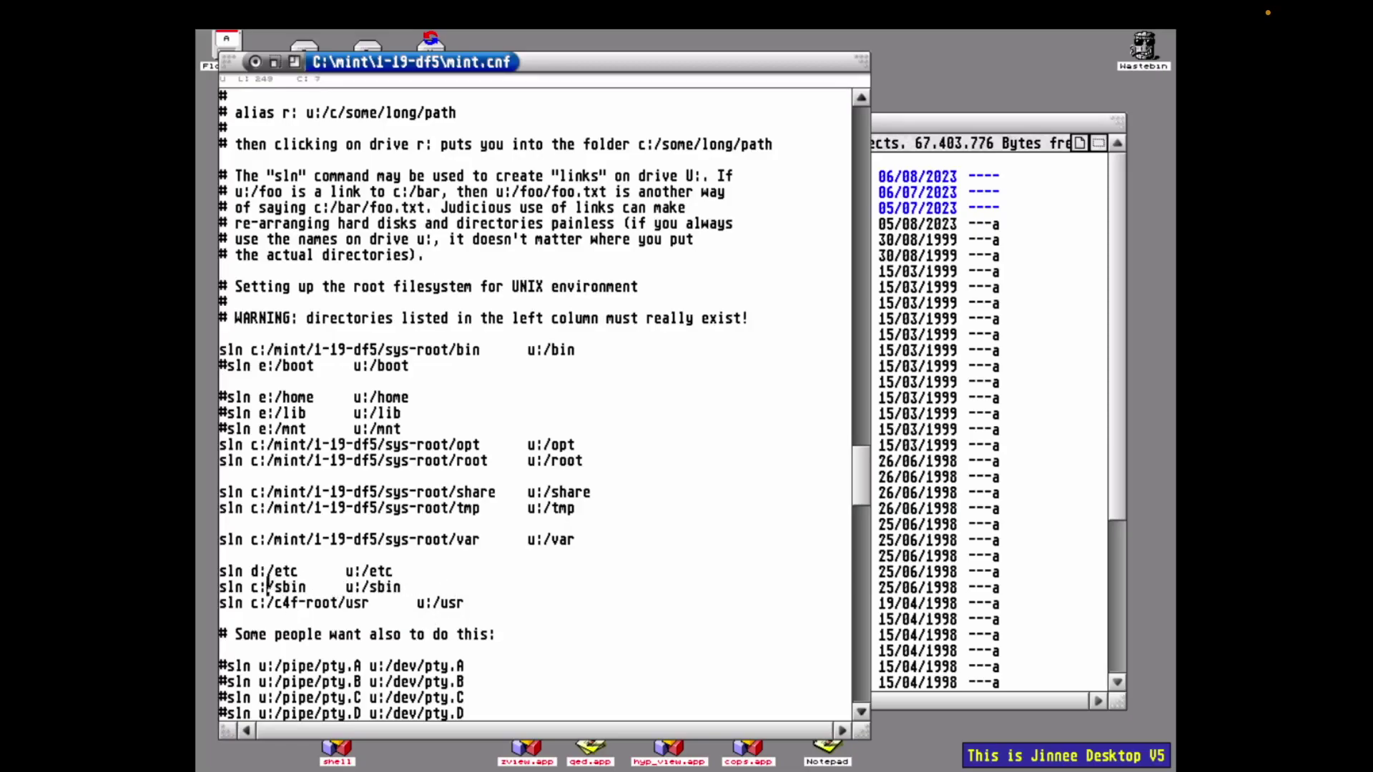
pyautogui.press('BackSpace')
pyautogui.press('BackSpace')
pyautogui.write('d:')
pyautogui.moveTo(338, 605); pyautogui.dragTo(259, 606)
pyautogui.press('BackSpace')
pyautogui.write('d:')
# - Remove the blank lines above the u:/var and u:/share links and add one below the commented u:/mnt link
pyautogui.click(228, 524)
pyautogui.press('BackSpace')
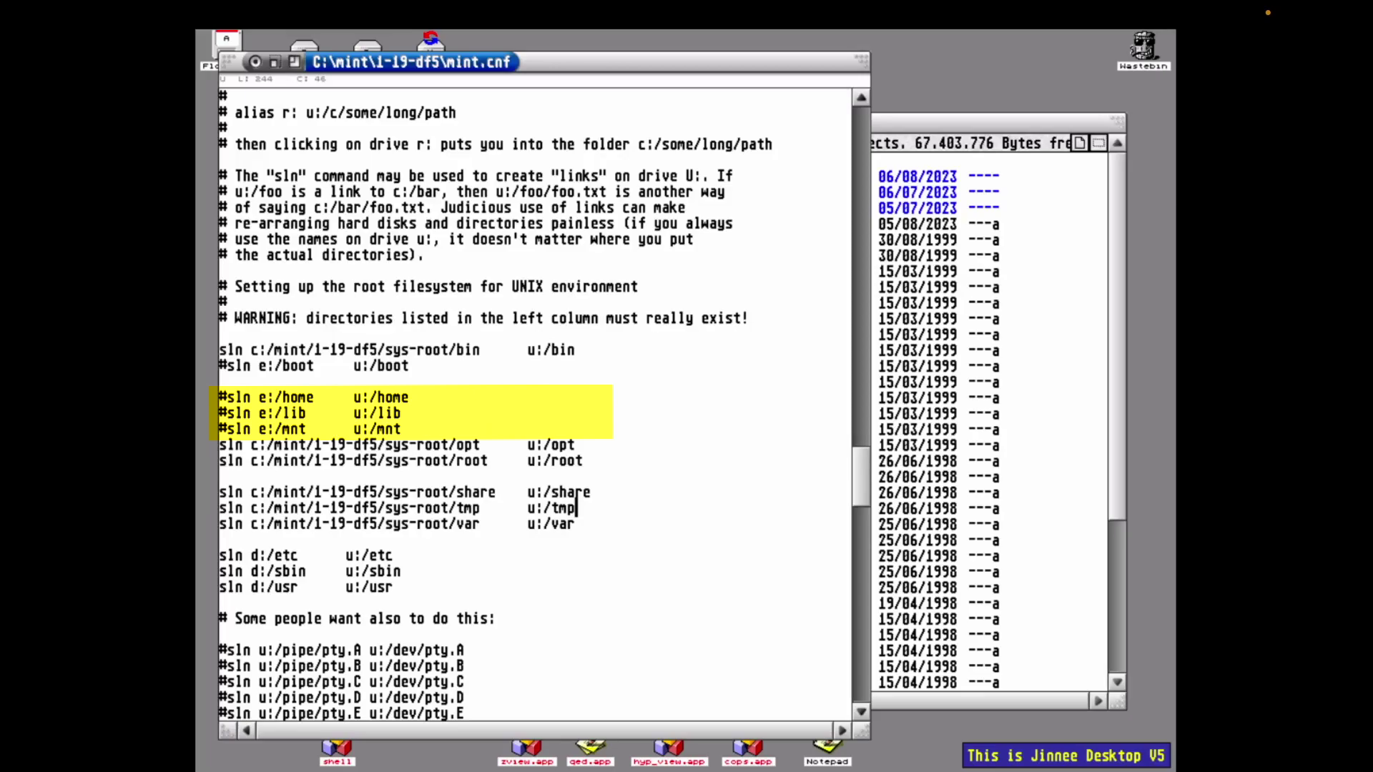
pyautogui.click(236, 478)
pyautogui.press('BackSpace')
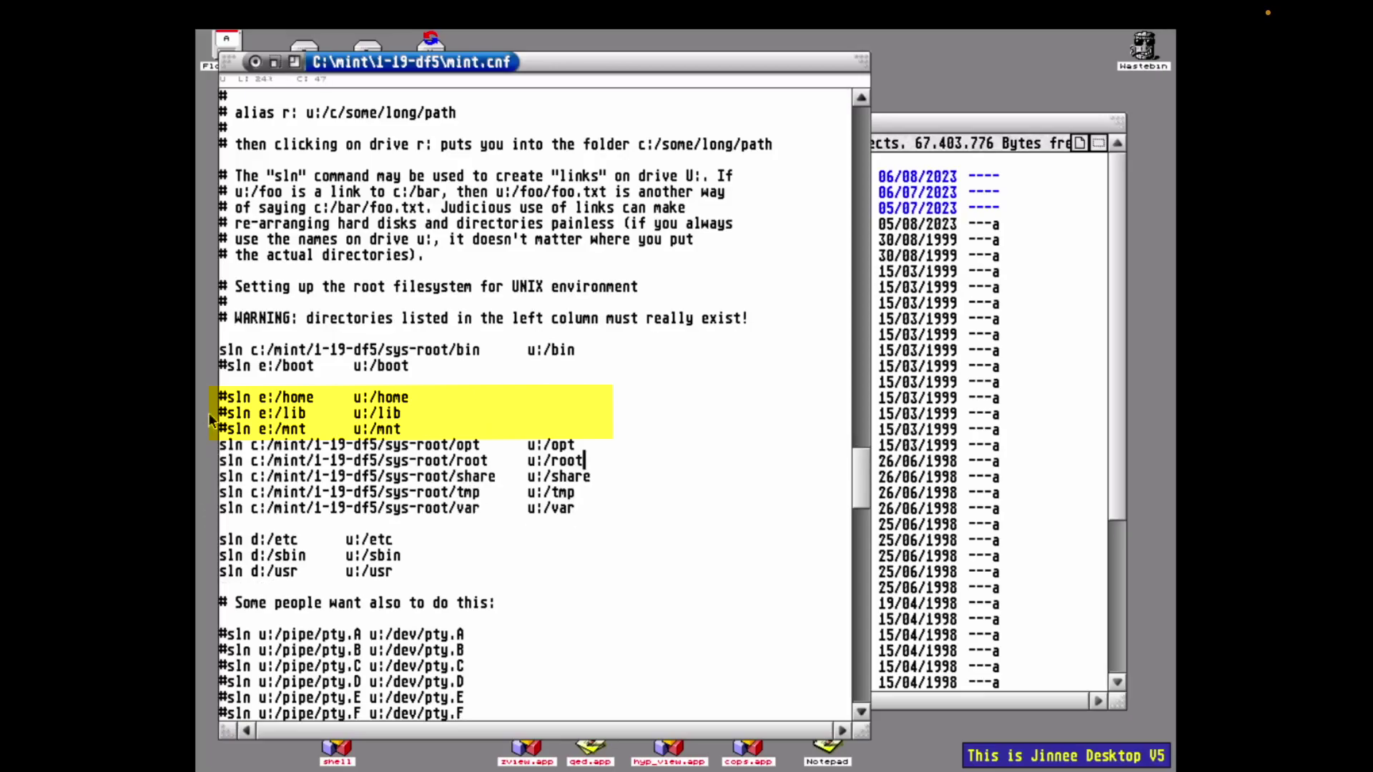
pyautogui.click(425, 423)
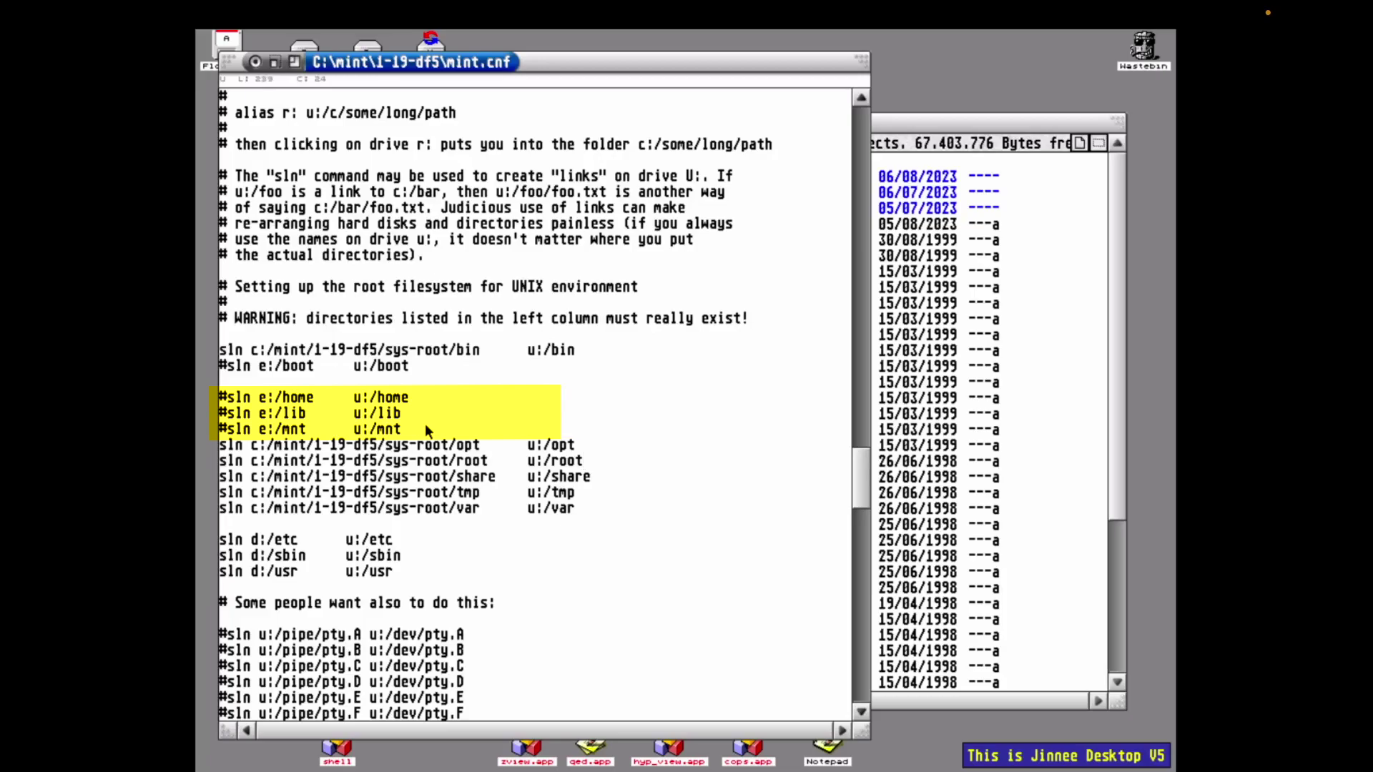
pyautogui.press('Return')
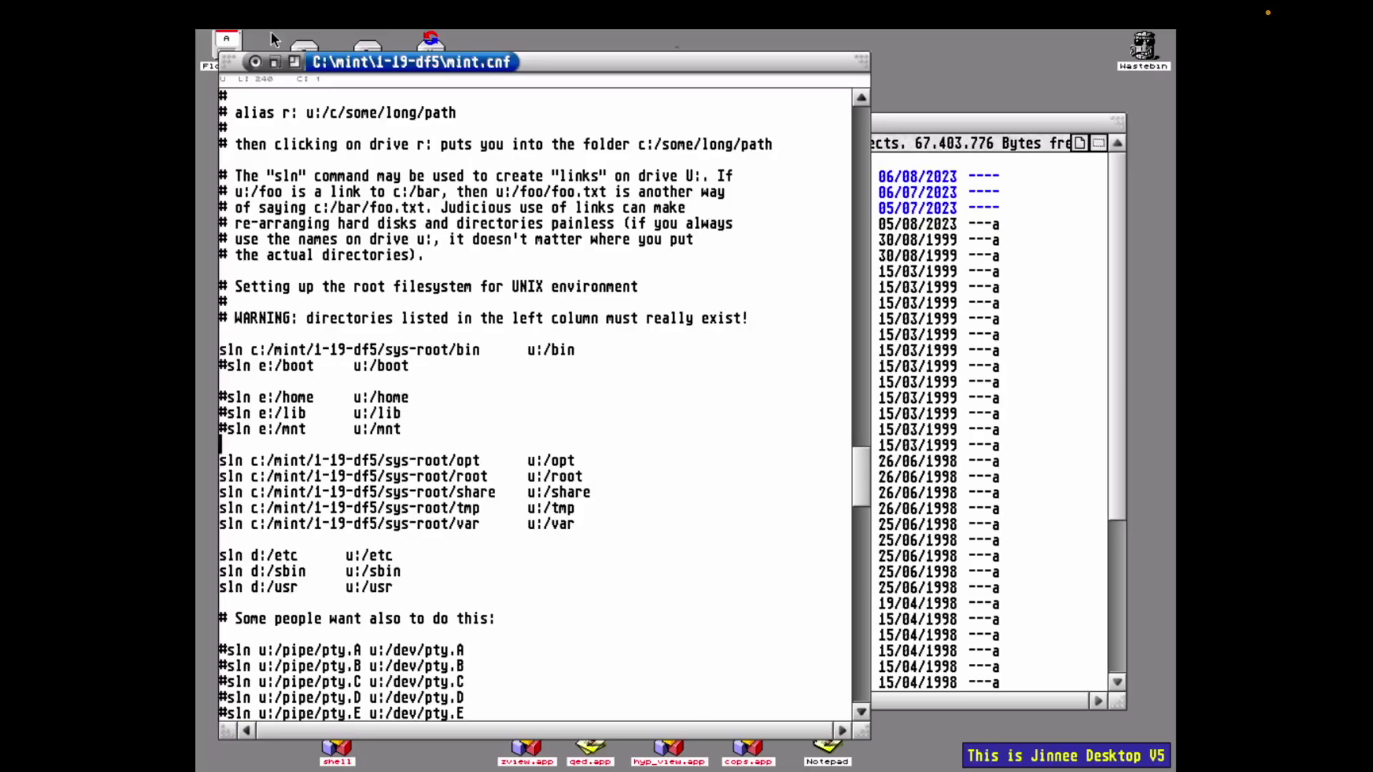
# - Close mint.cnf and restart the system, choosing Tolerate for the invalid handle alert
pyautogui.moveTo(273, 34)
pyautogui.click(300, 278)
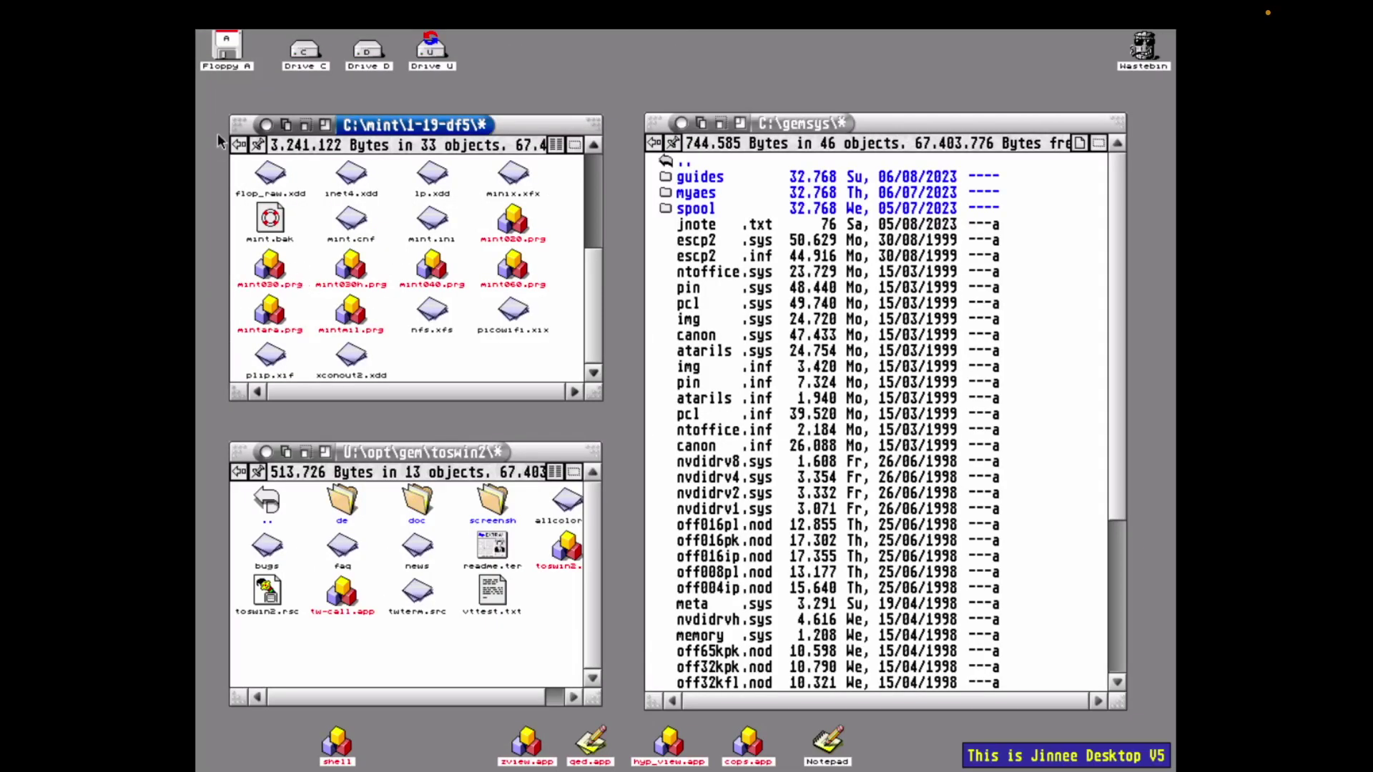
pyautogui.click(328, 343)
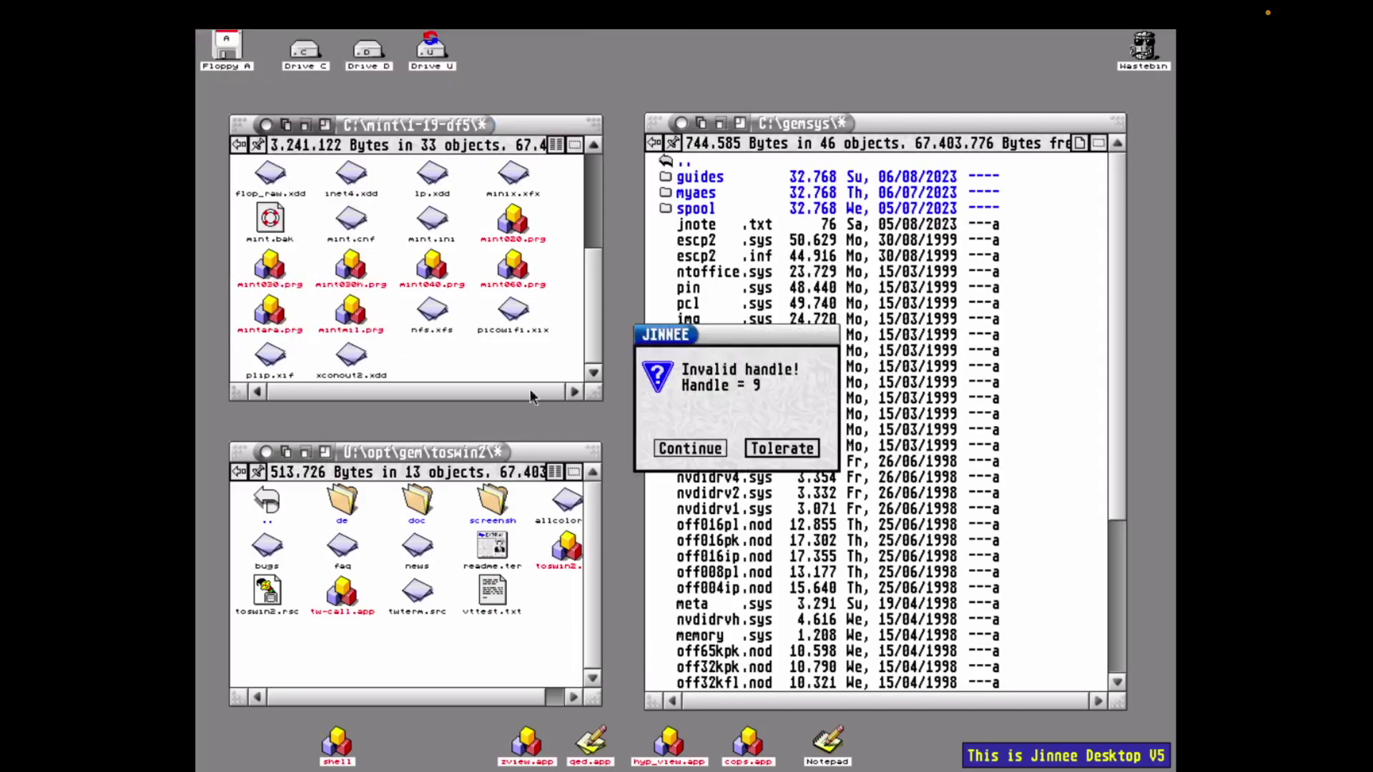
pyautogui.click(780, 450)
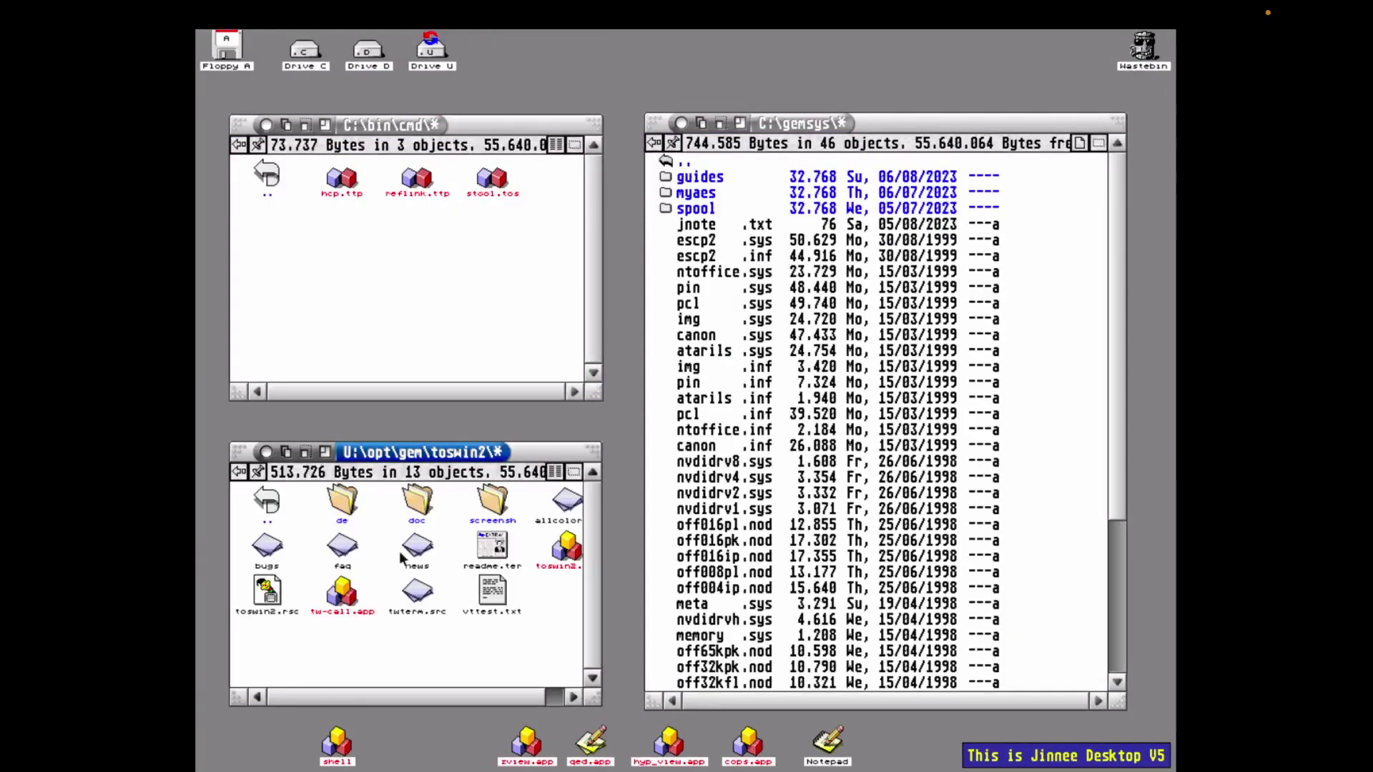
# - List the contents of /d/lost+found/ in a bash shell and exit the session
pyautogui.doubleClick(336, 743)
pyautogui.write('ls /d/lost+found/')
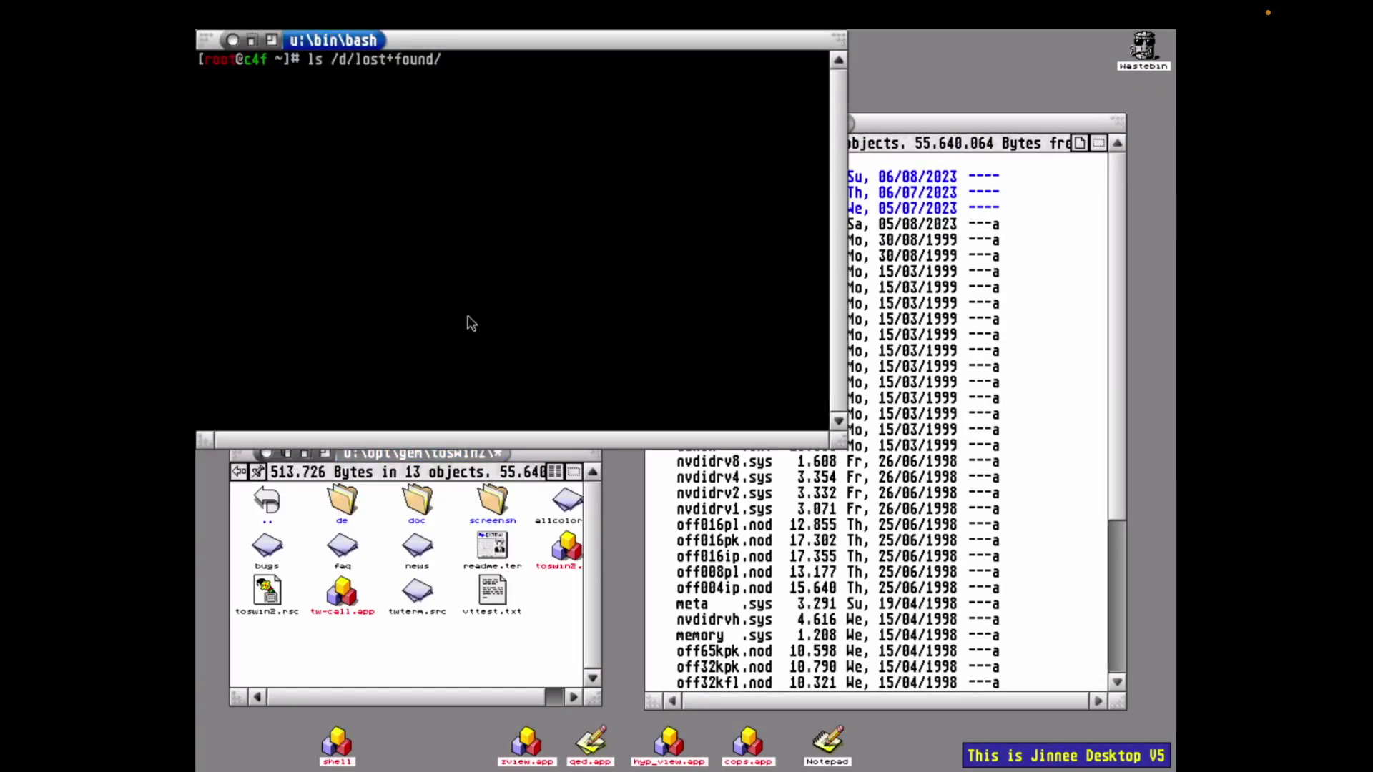
pyautogui.press('Return')
pyautogui.write('exit')
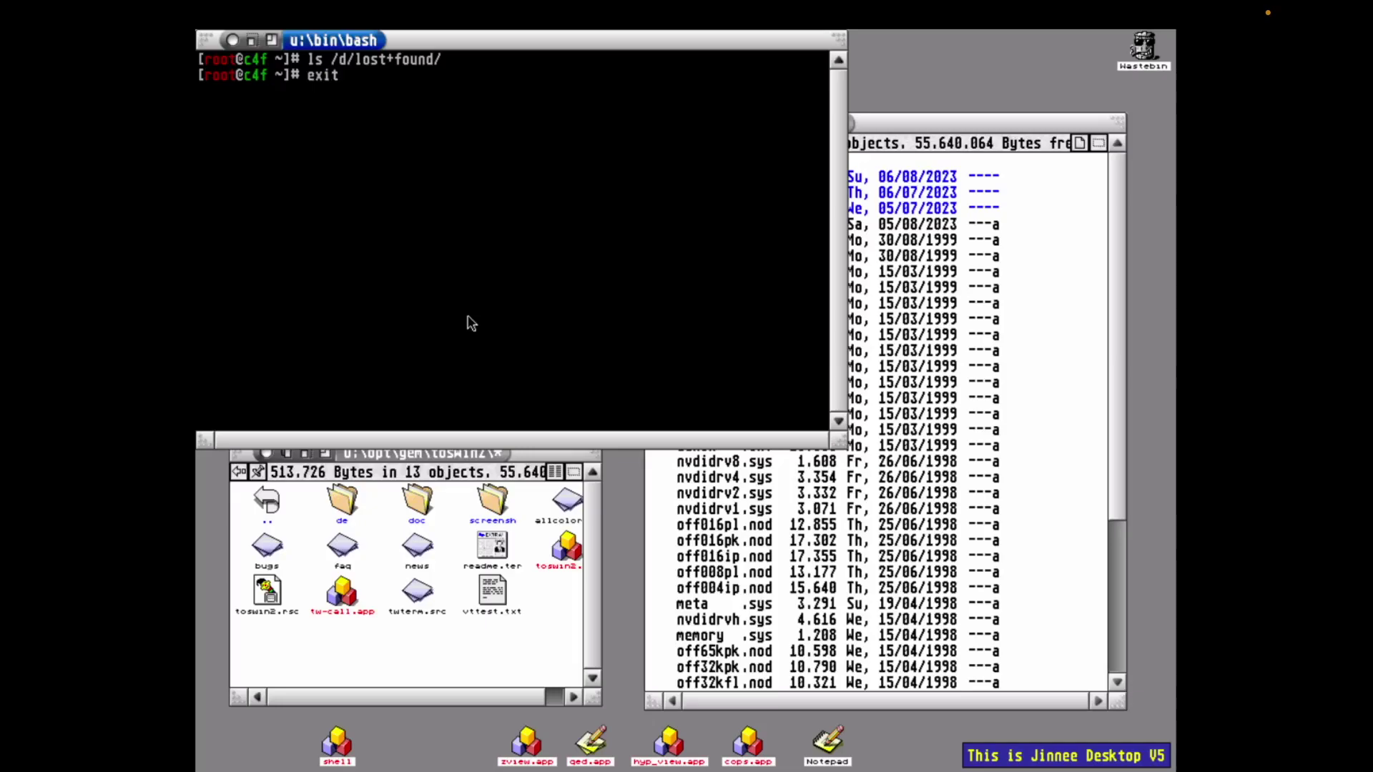
pyautogui.press('Return')
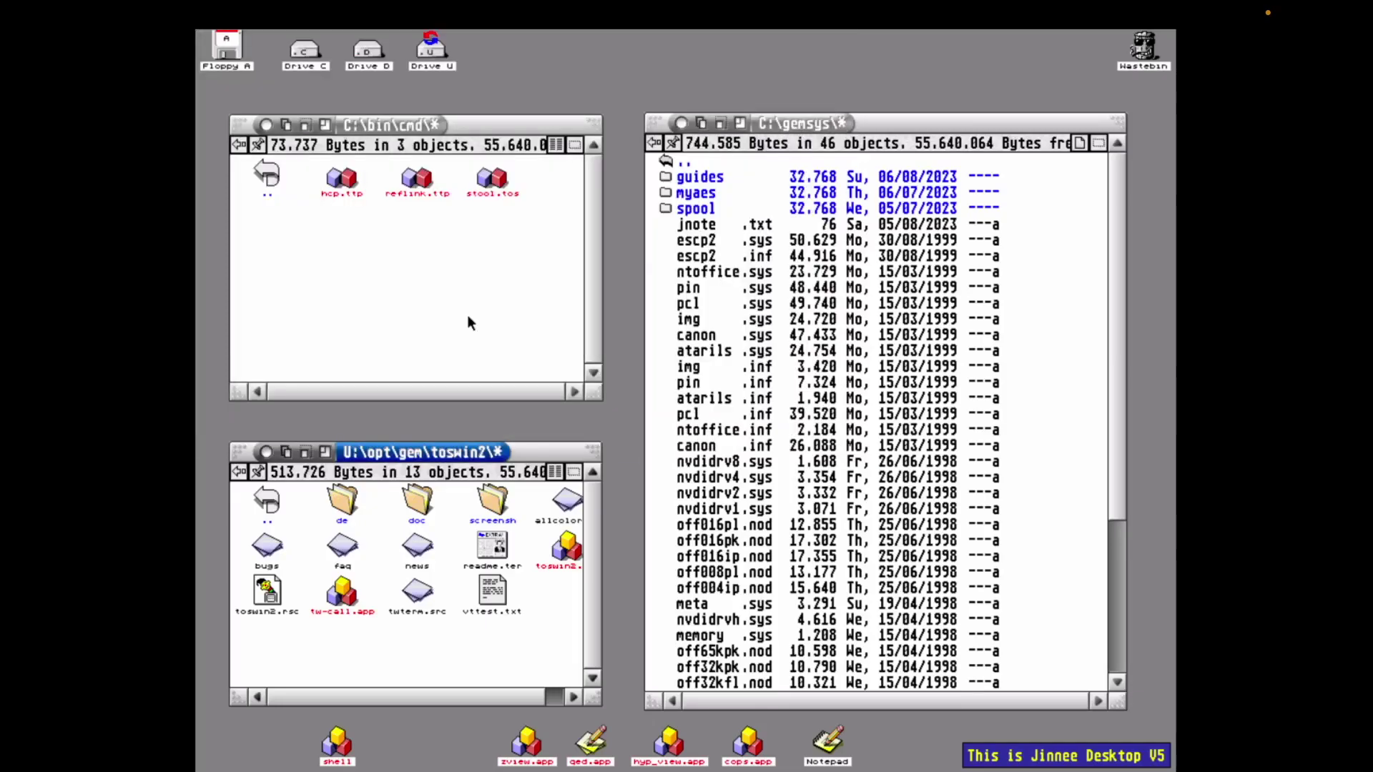
pyautogui.press('super+c')
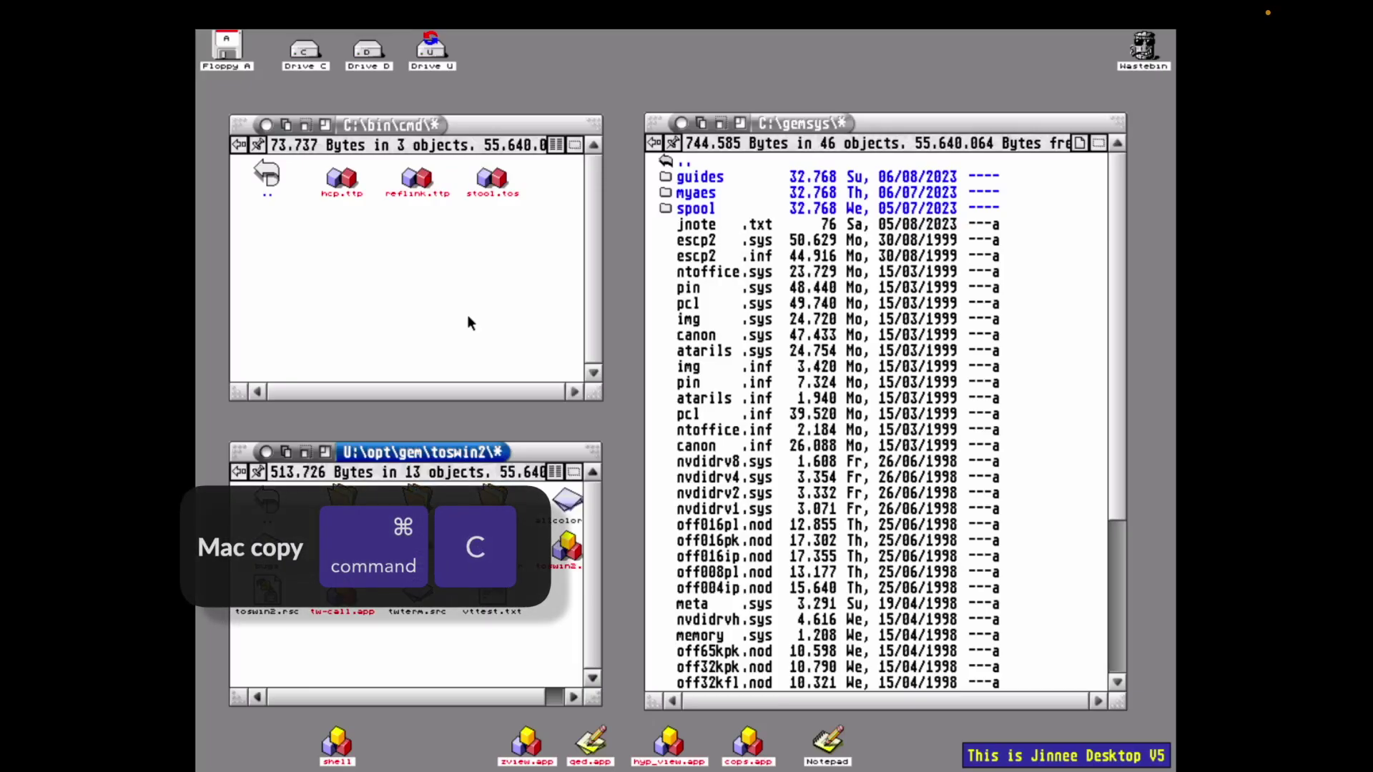
pyautogui.press('super+c')
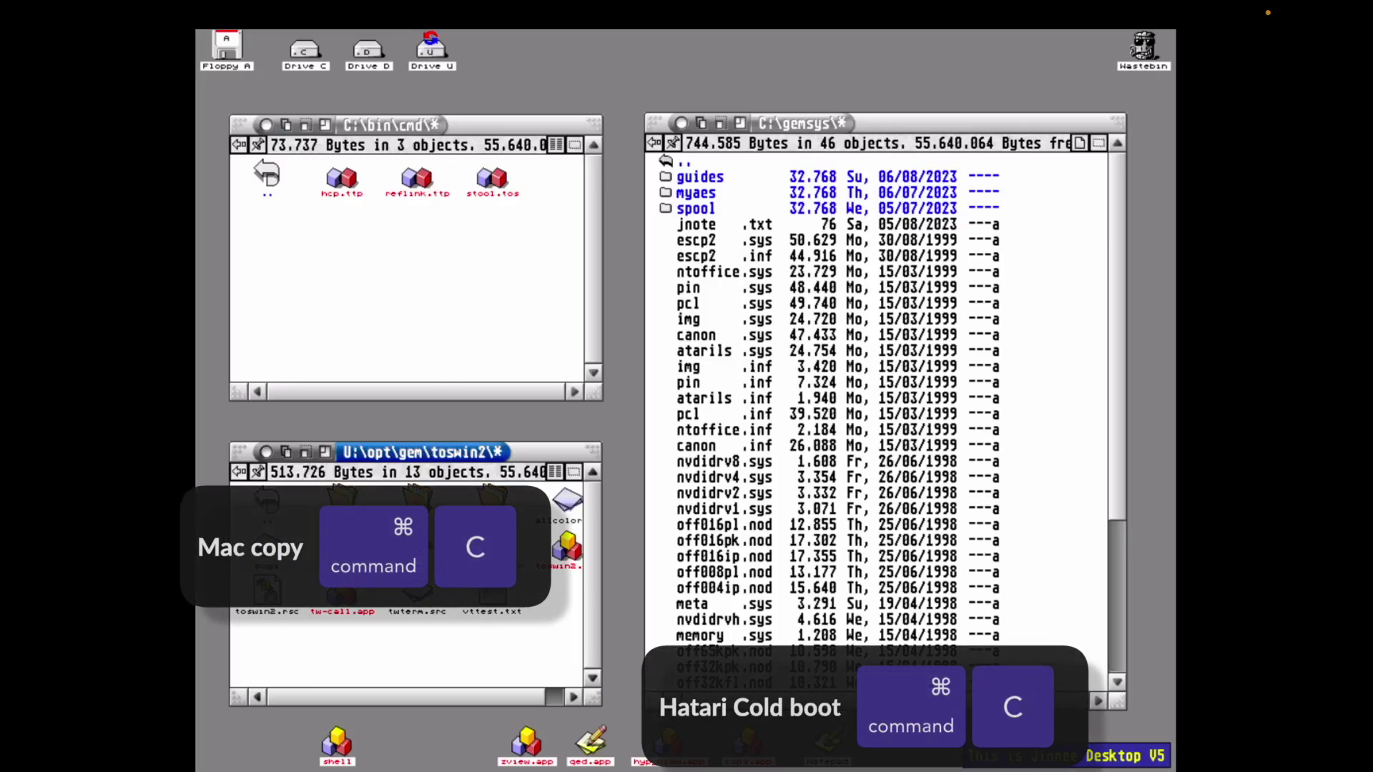
# - Page through the manual page for make in a new bash shell up to EXIT STATUS, and exit the session
pyautogui.doubleClick(339, 744)
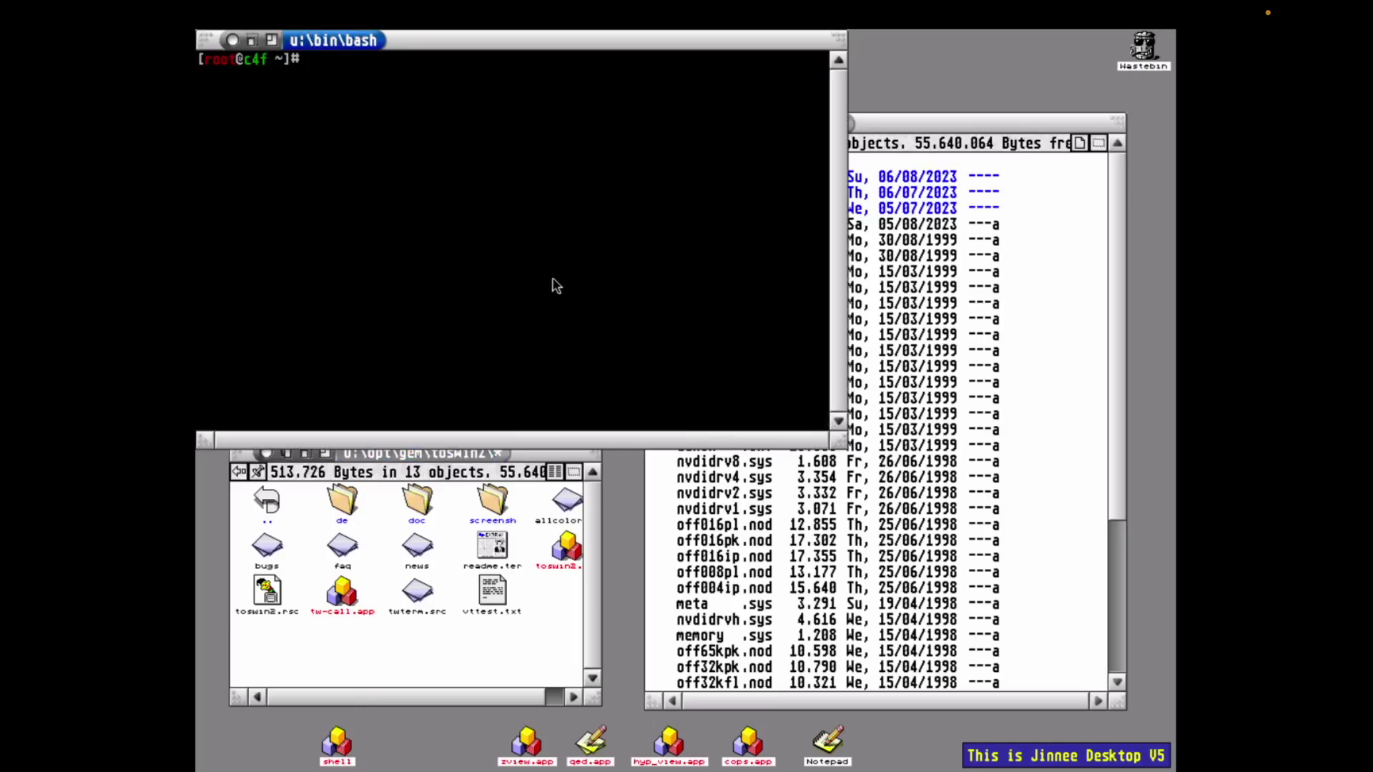
pyautogui.write('man make')
pyautogui.press('Return')
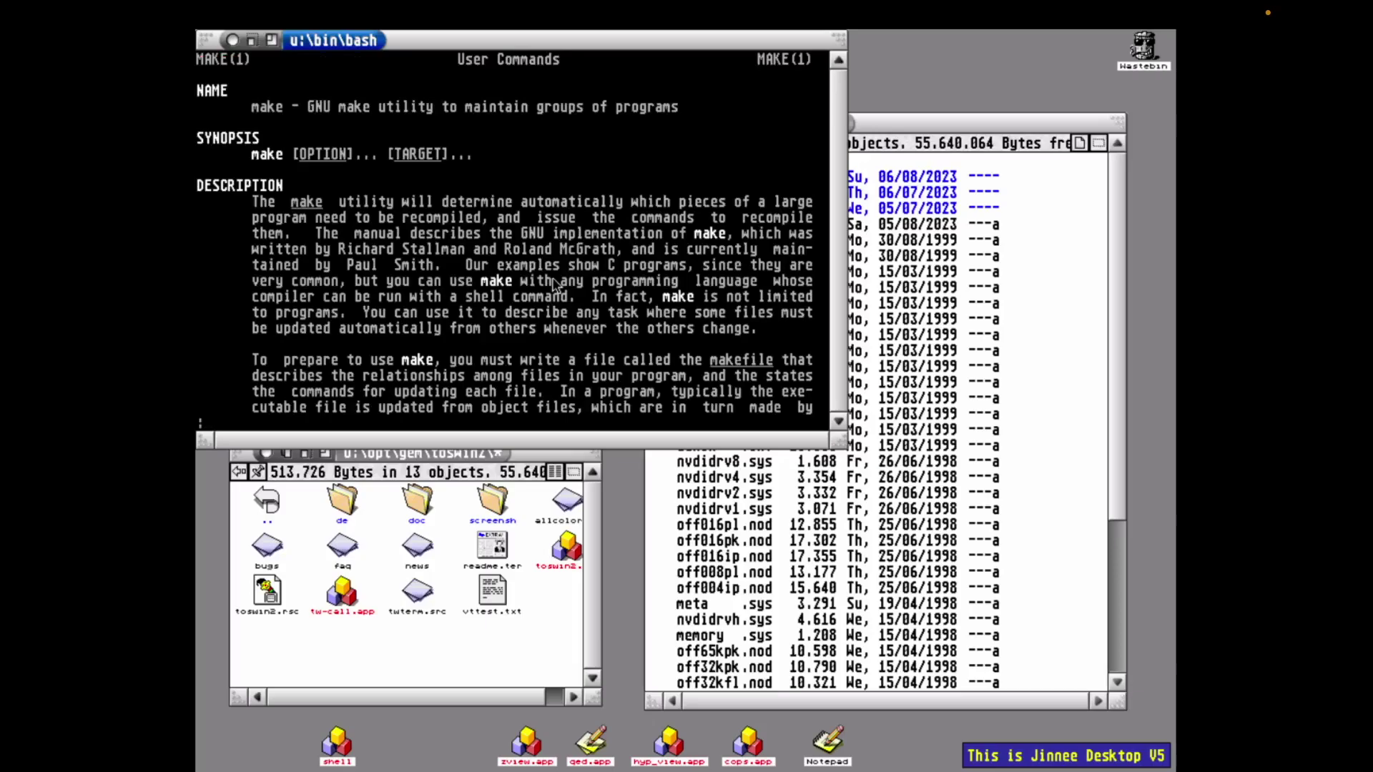
pyautogui.press('space')
pyautogui.press('space')
pyautogui.press('space')
pyautogui.press('space')
pyautogui.press('space')
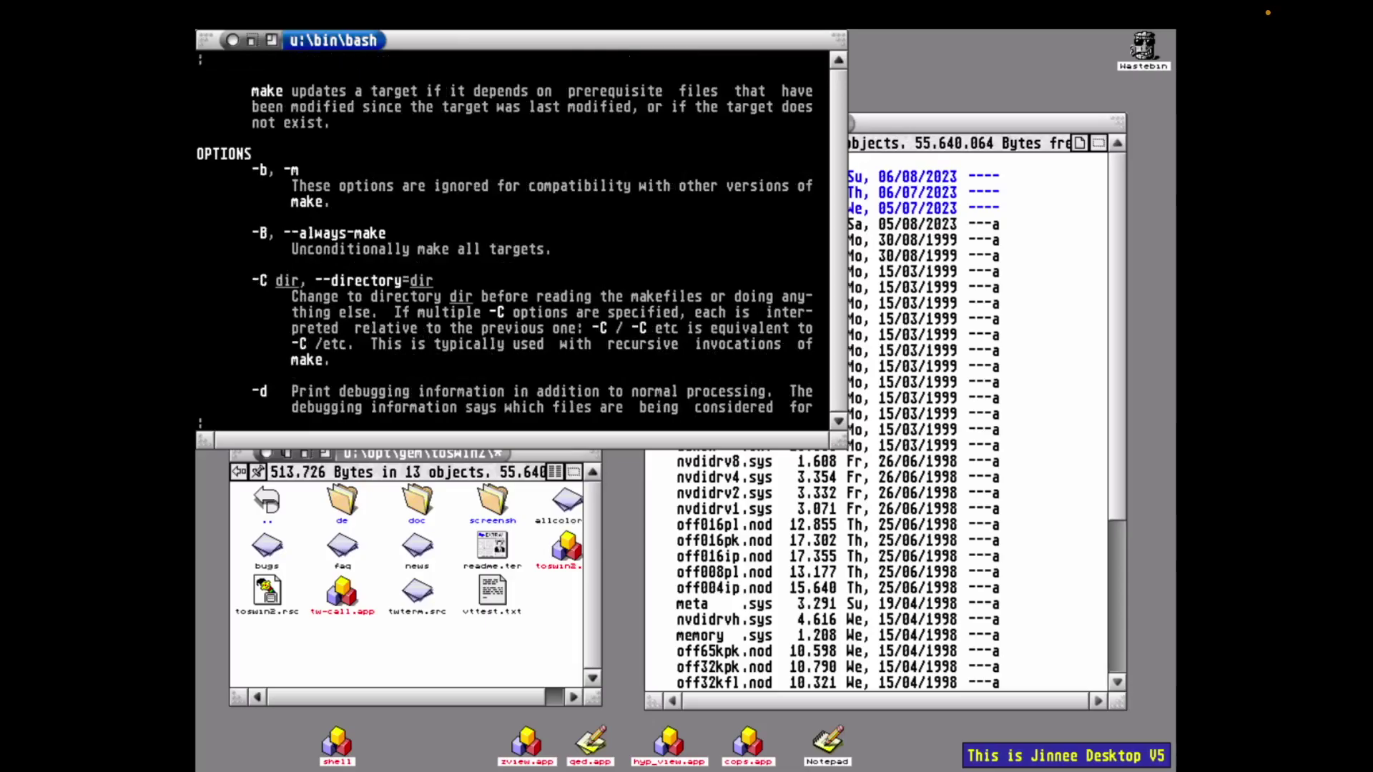
pyautogui.press('space')
pyautogui.press('space')
pyautogui.press('space')
pyautogui.press('space')
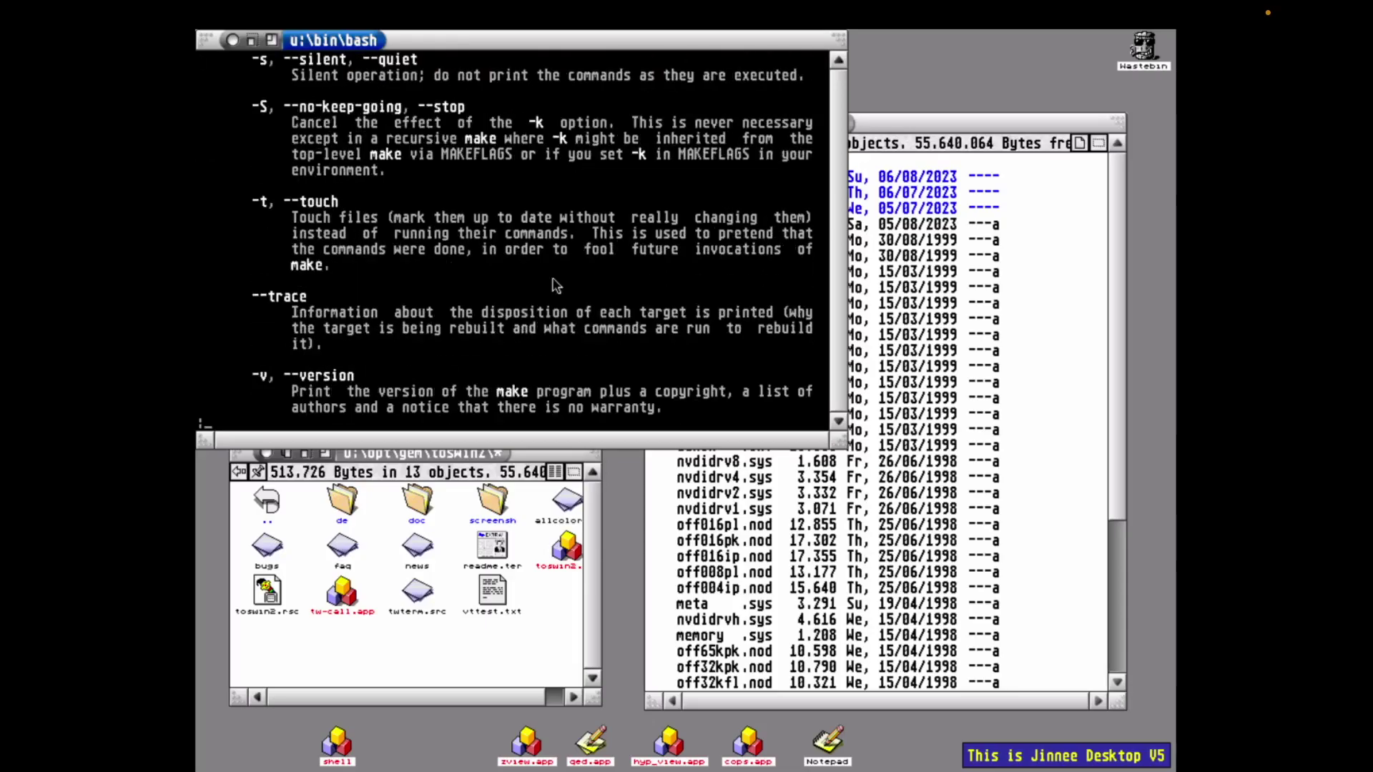
pyautogui.press('space')
pyautogui.press('q')
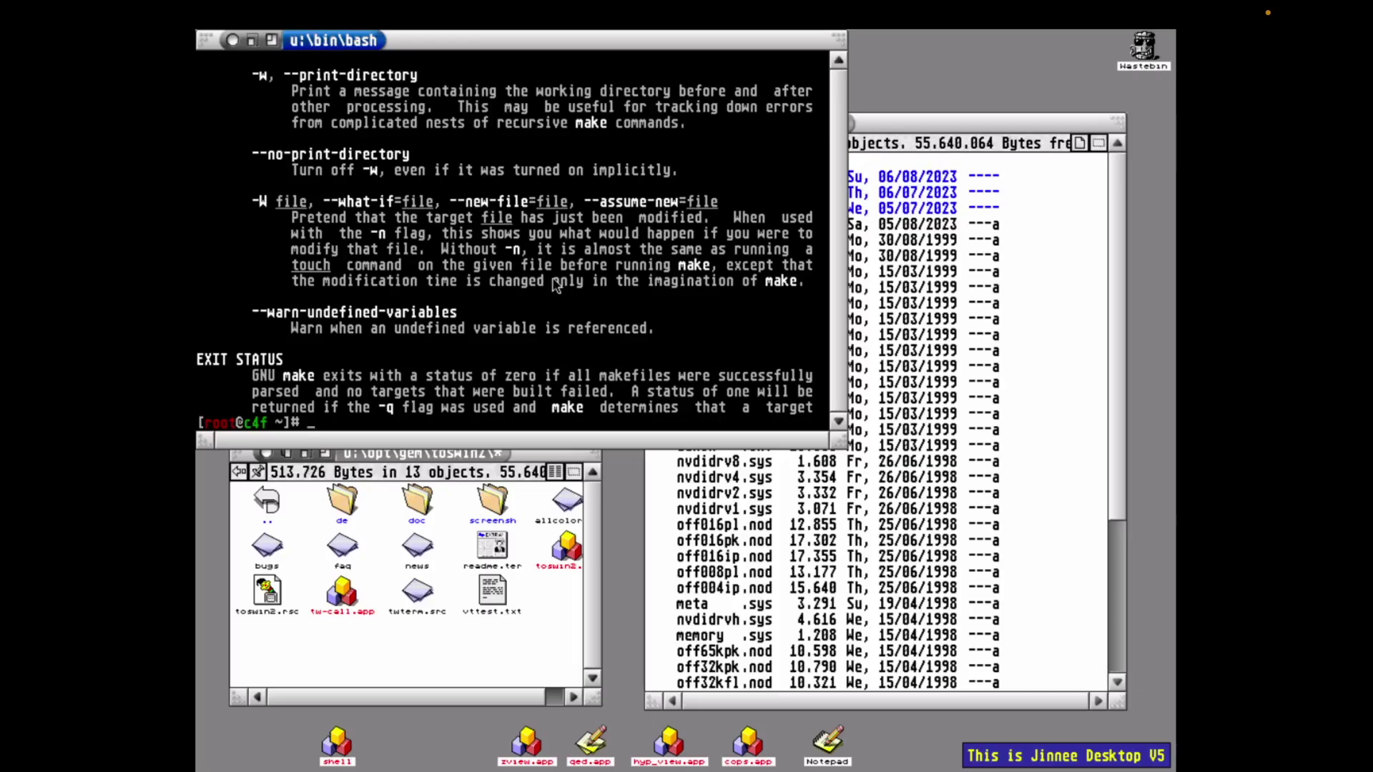
pyautogui.write('exit')
pyautogui.press('Return')
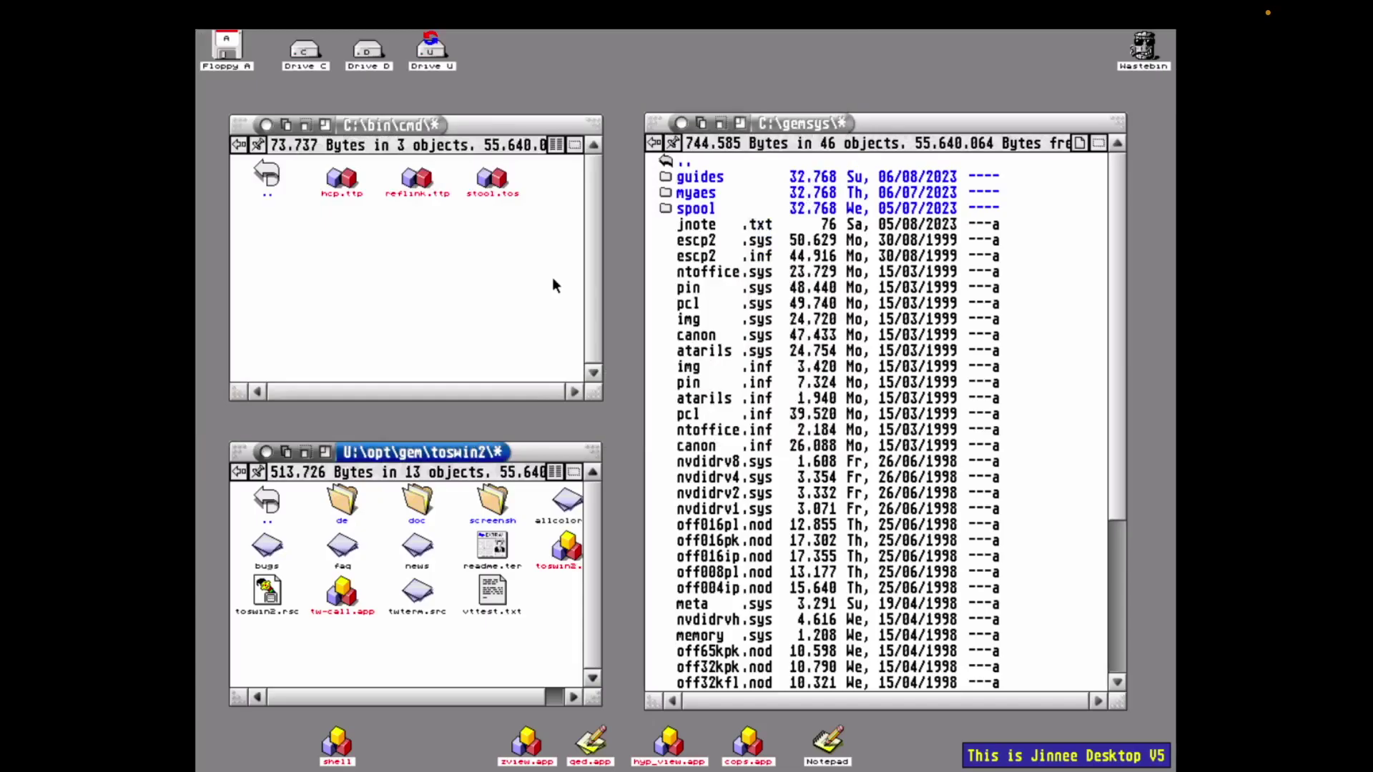